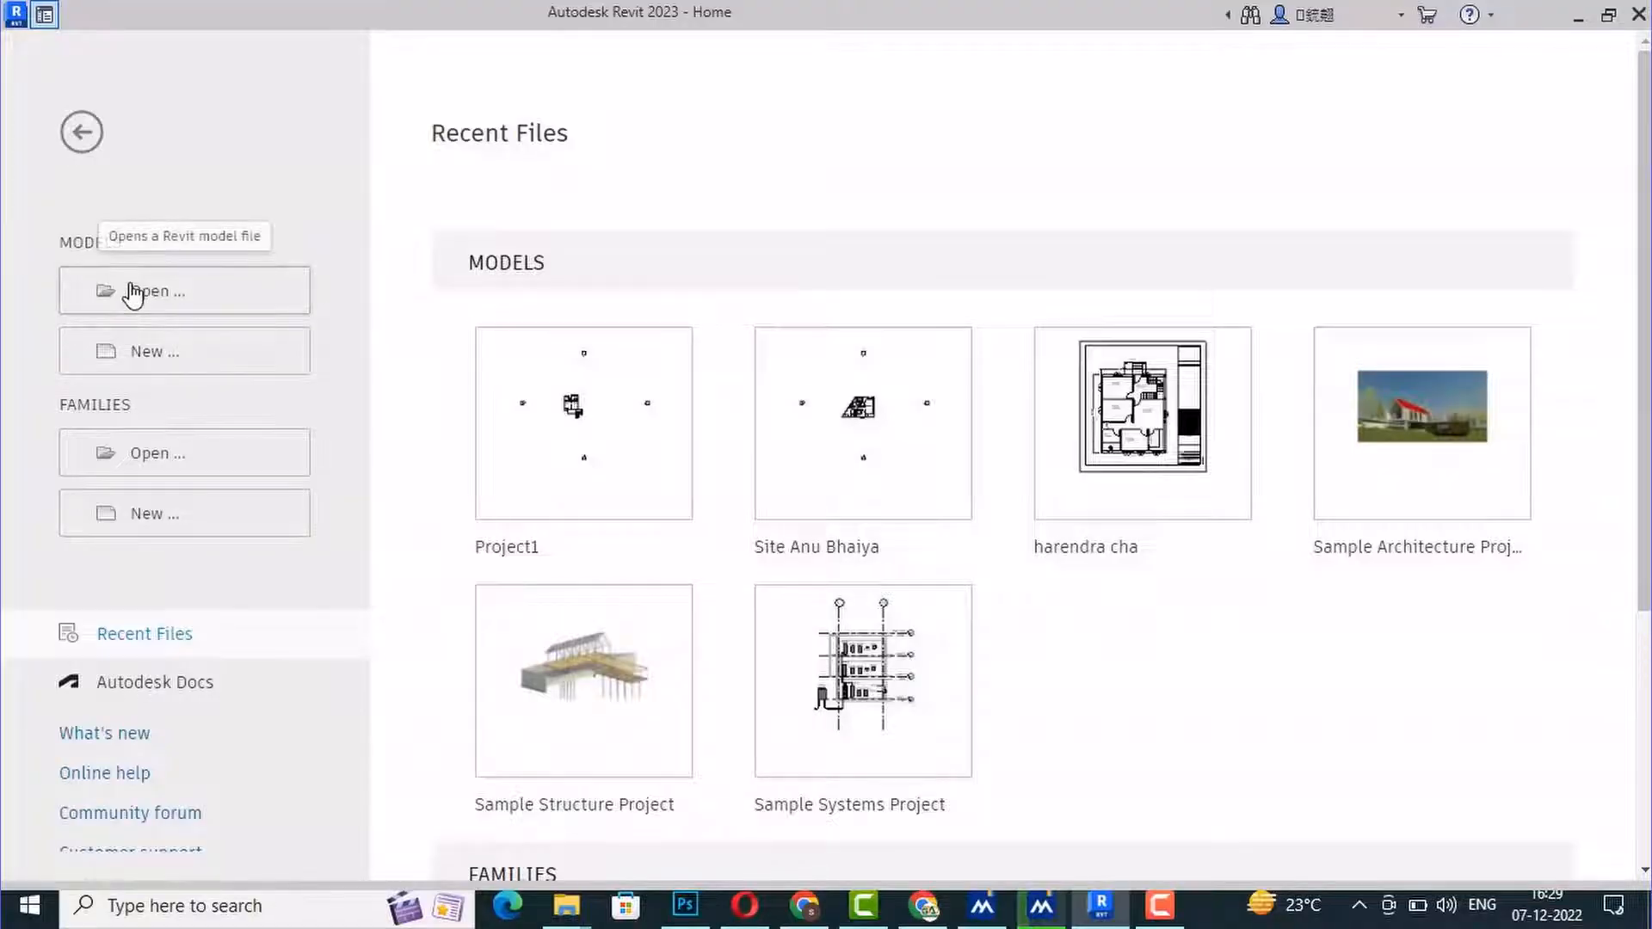
Look at the file browser for opening an existing model and close it without choosing a file
click(134, 295)
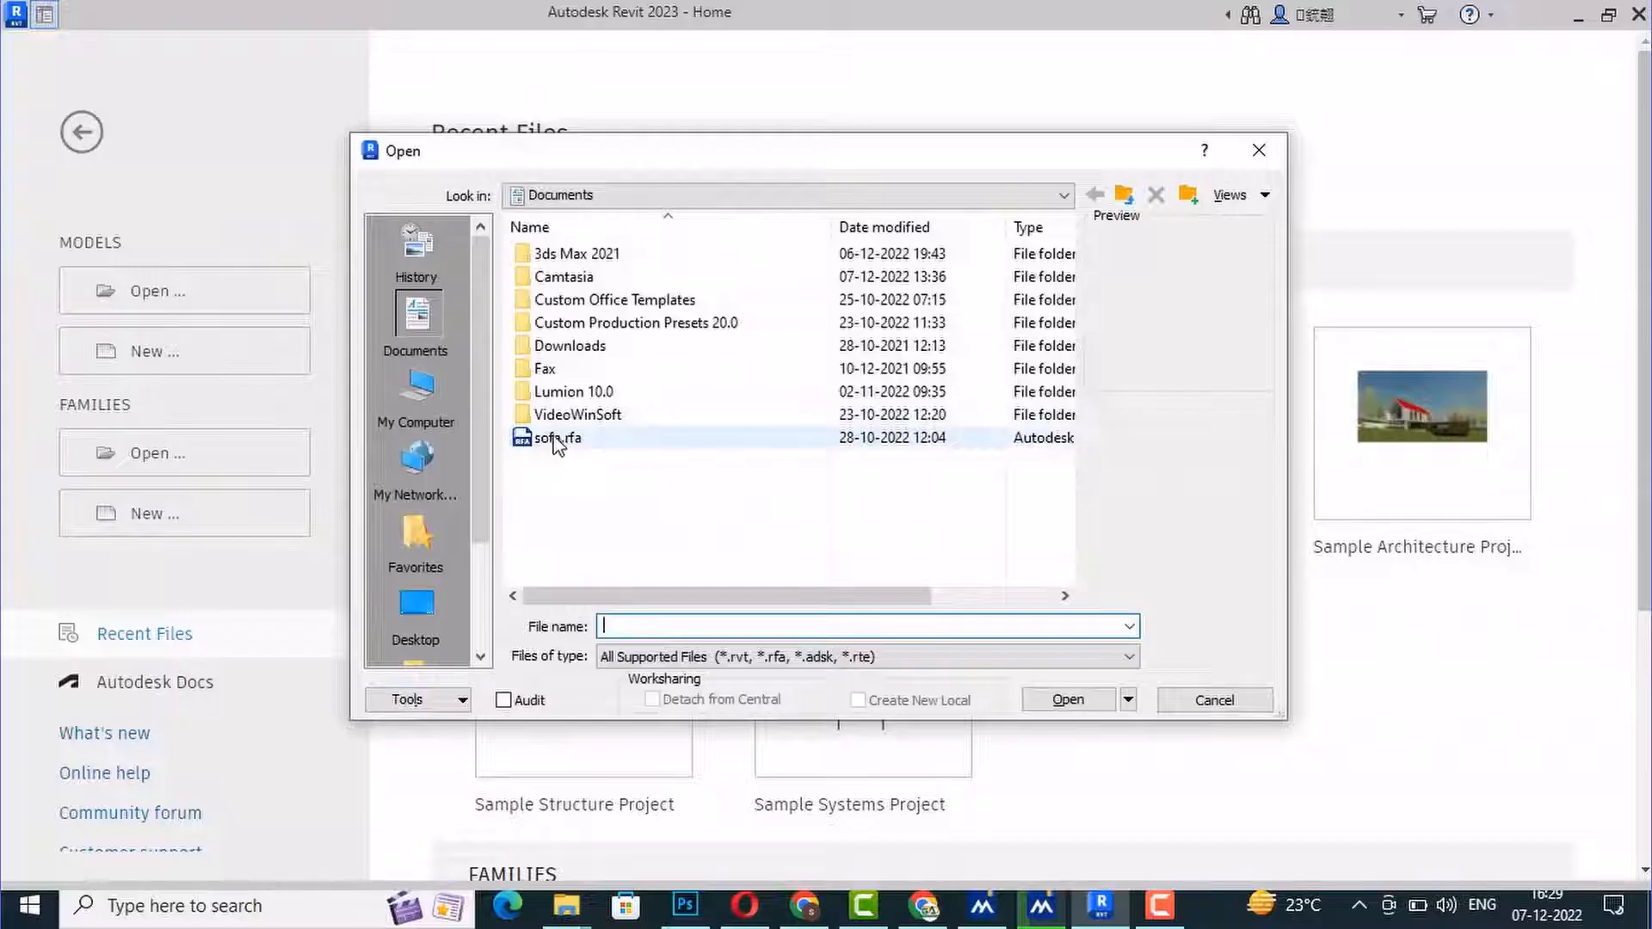
click(1257, 152)
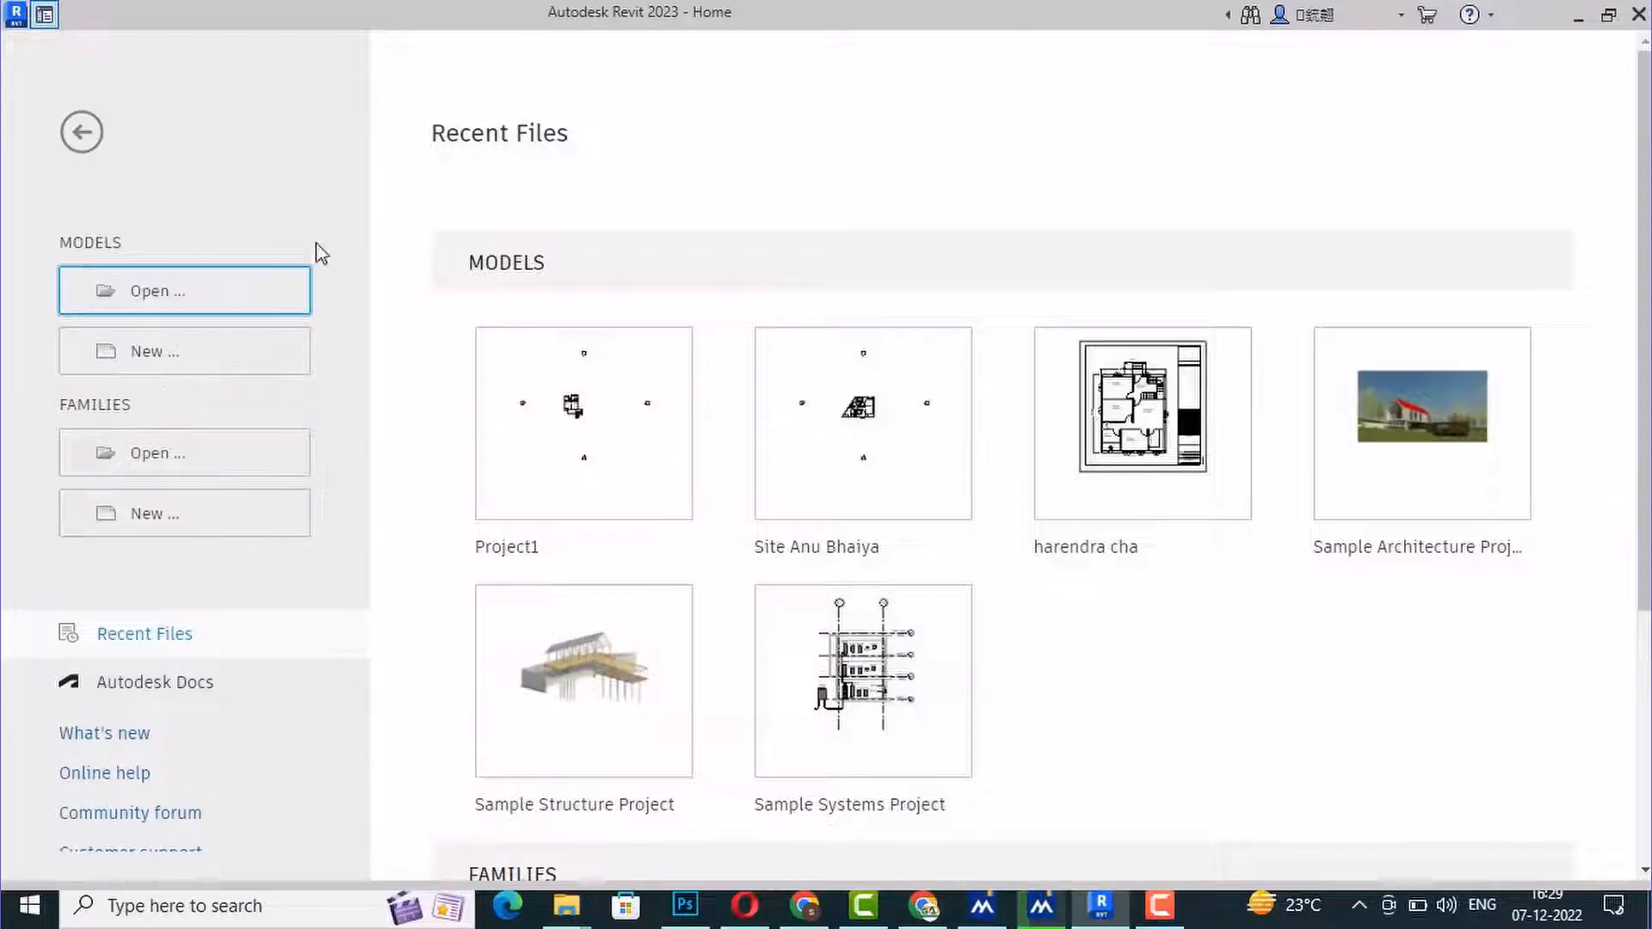
Create a new project from the Architectural Template and close its Level 1 floor plan
click(150, 361)
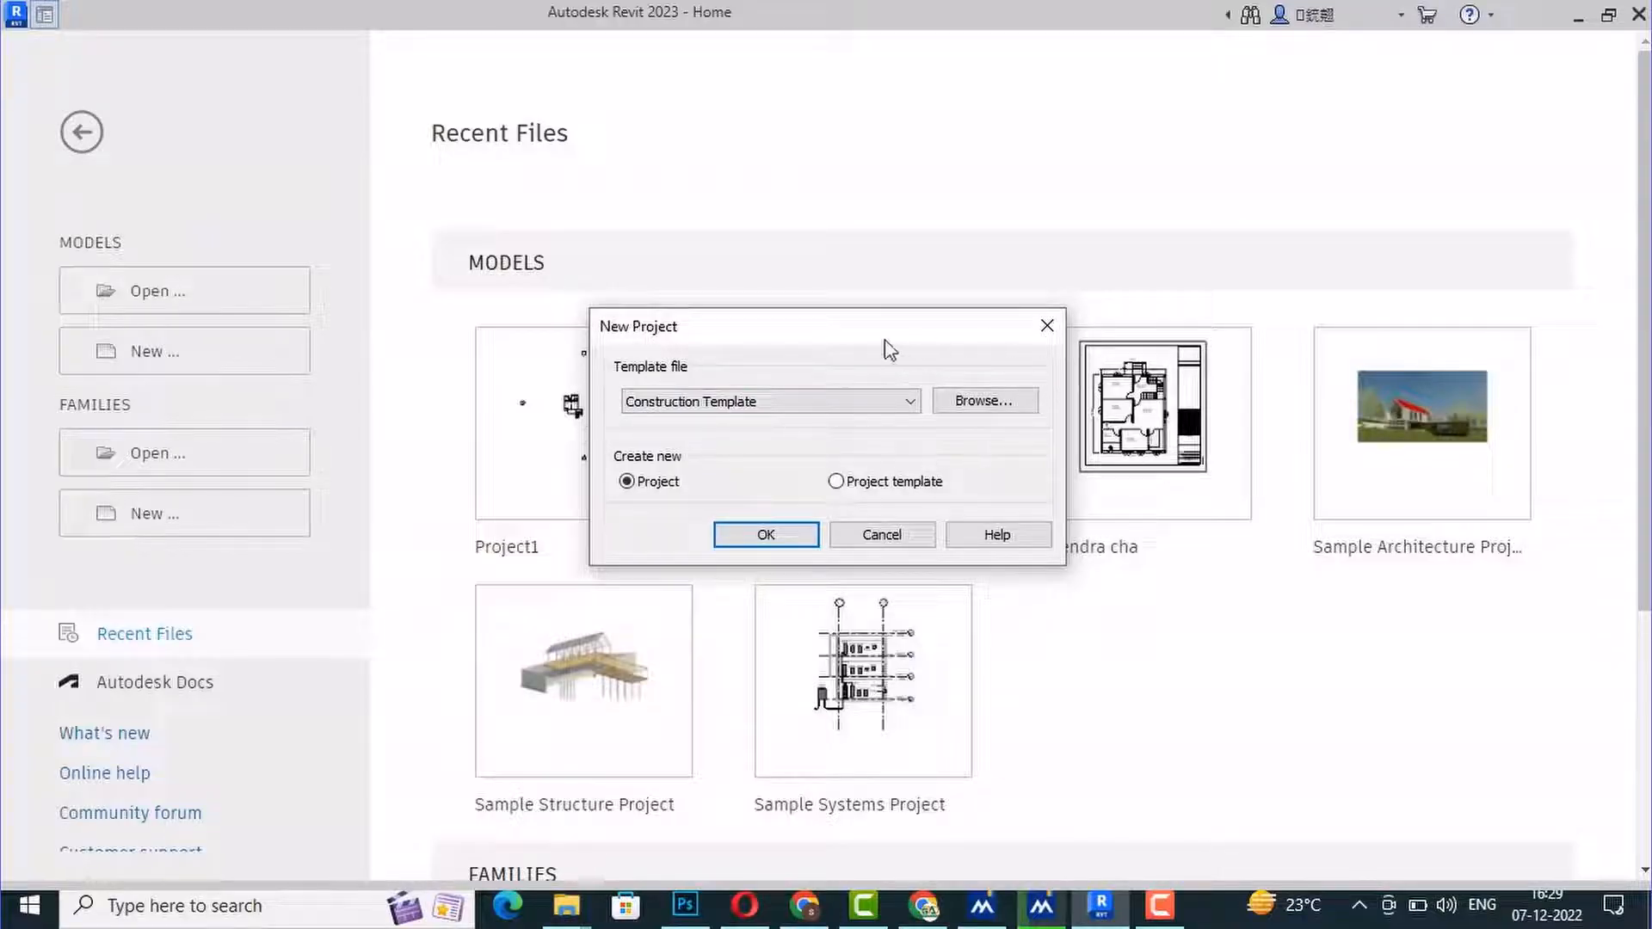
click(911, 402)
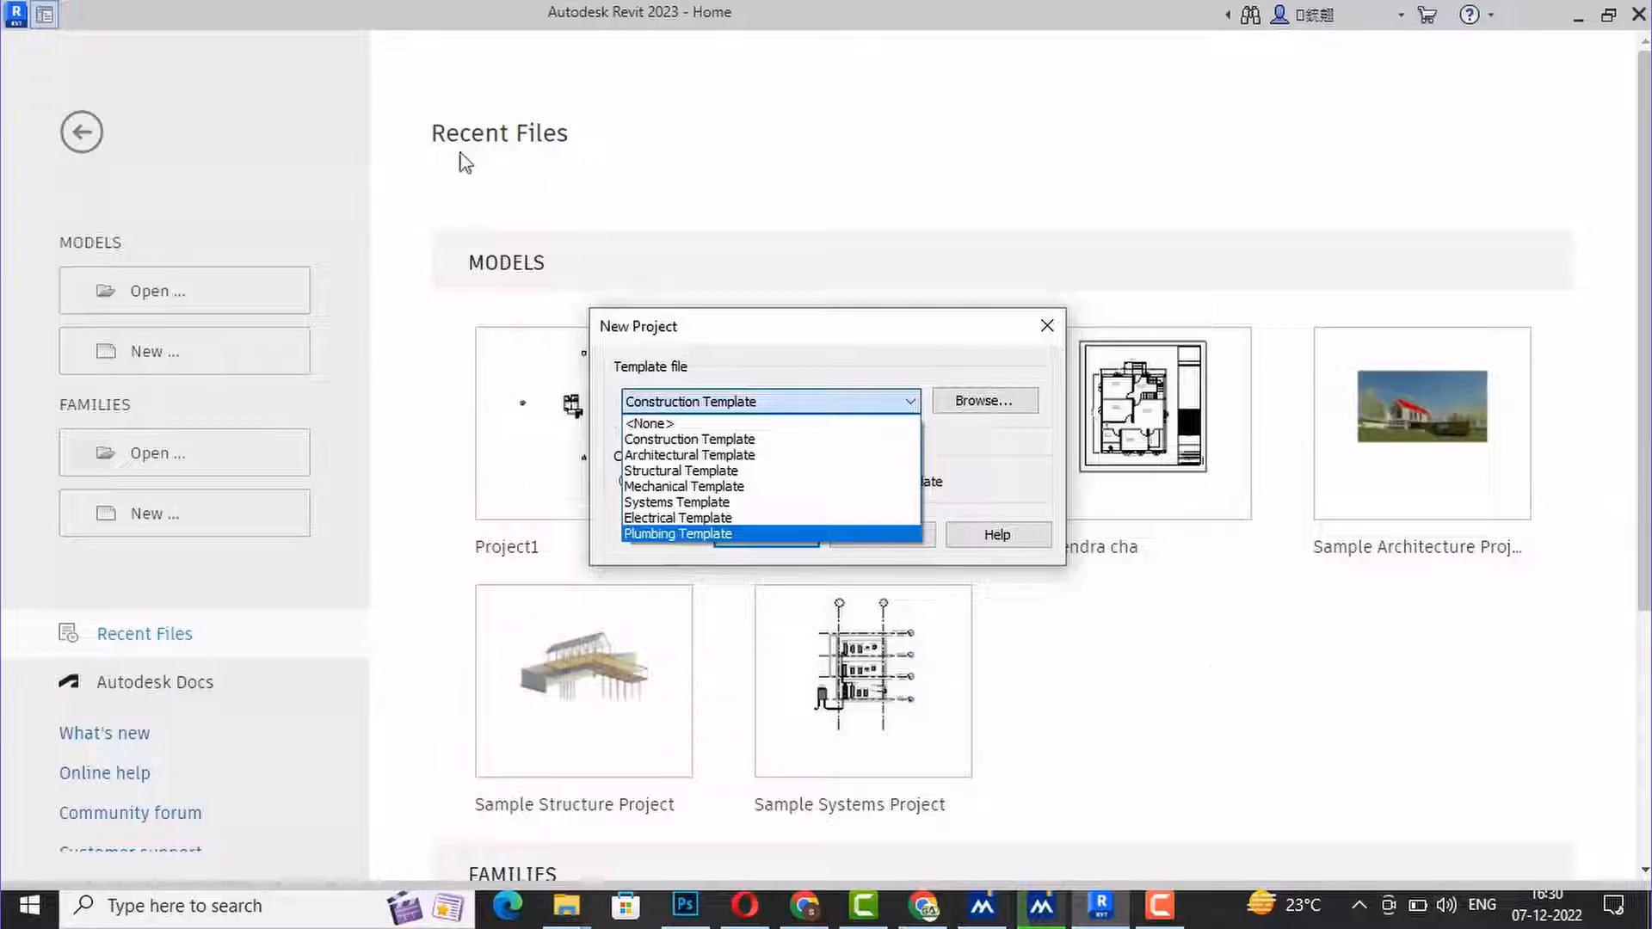
click(721, 458)
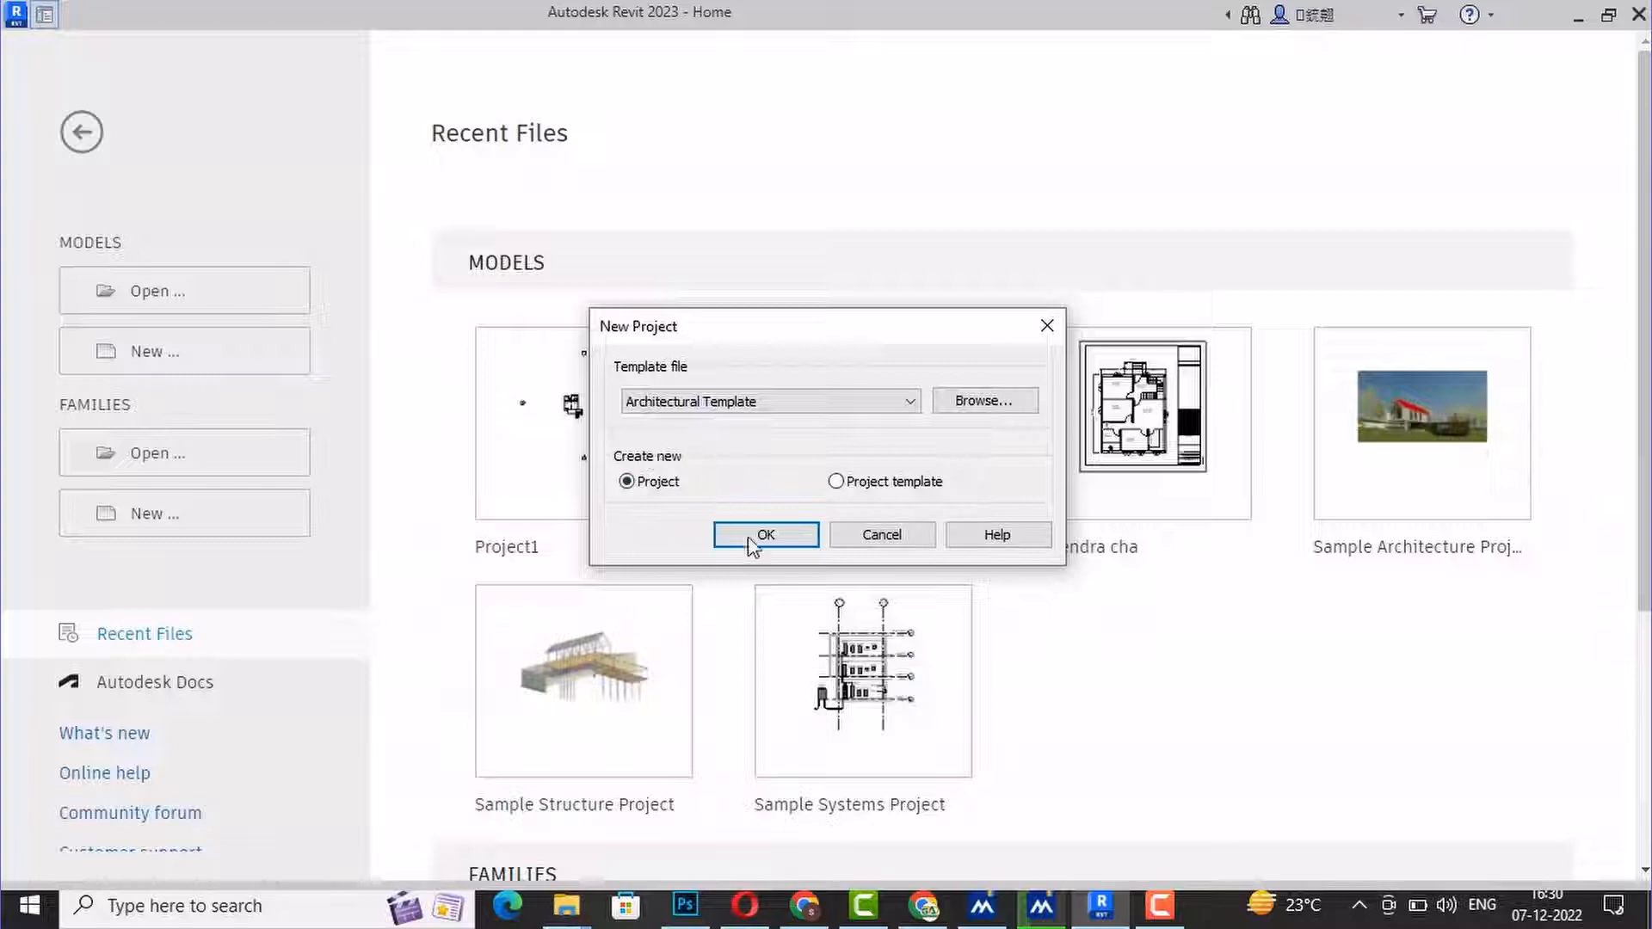
click(1004, 406)
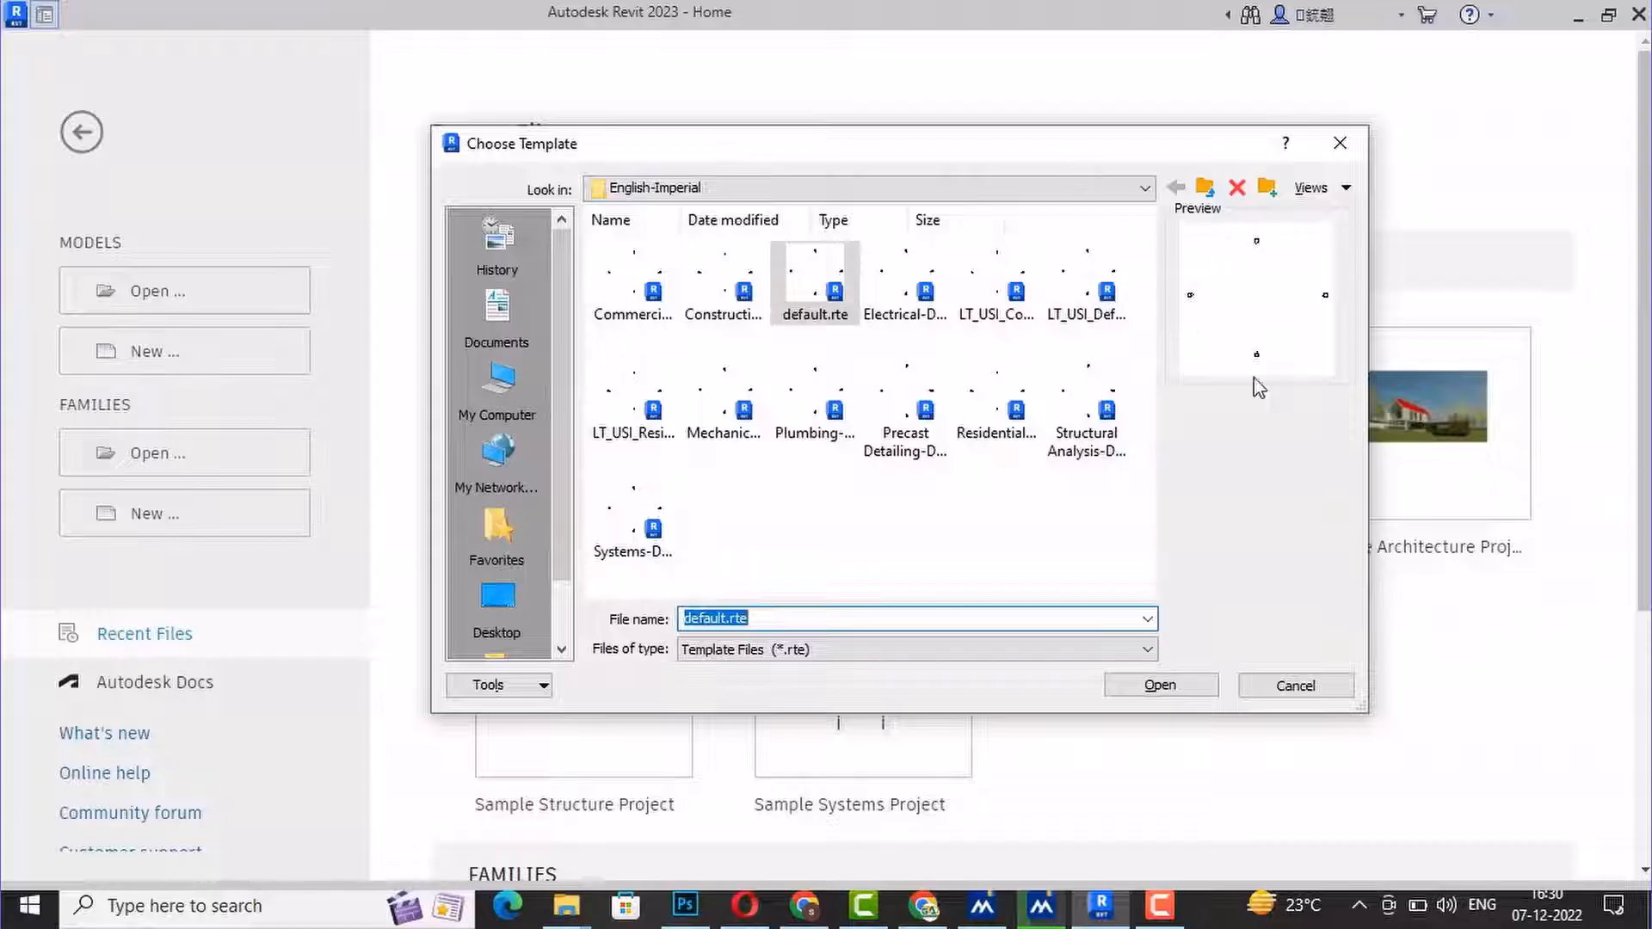
click(1339, 143)
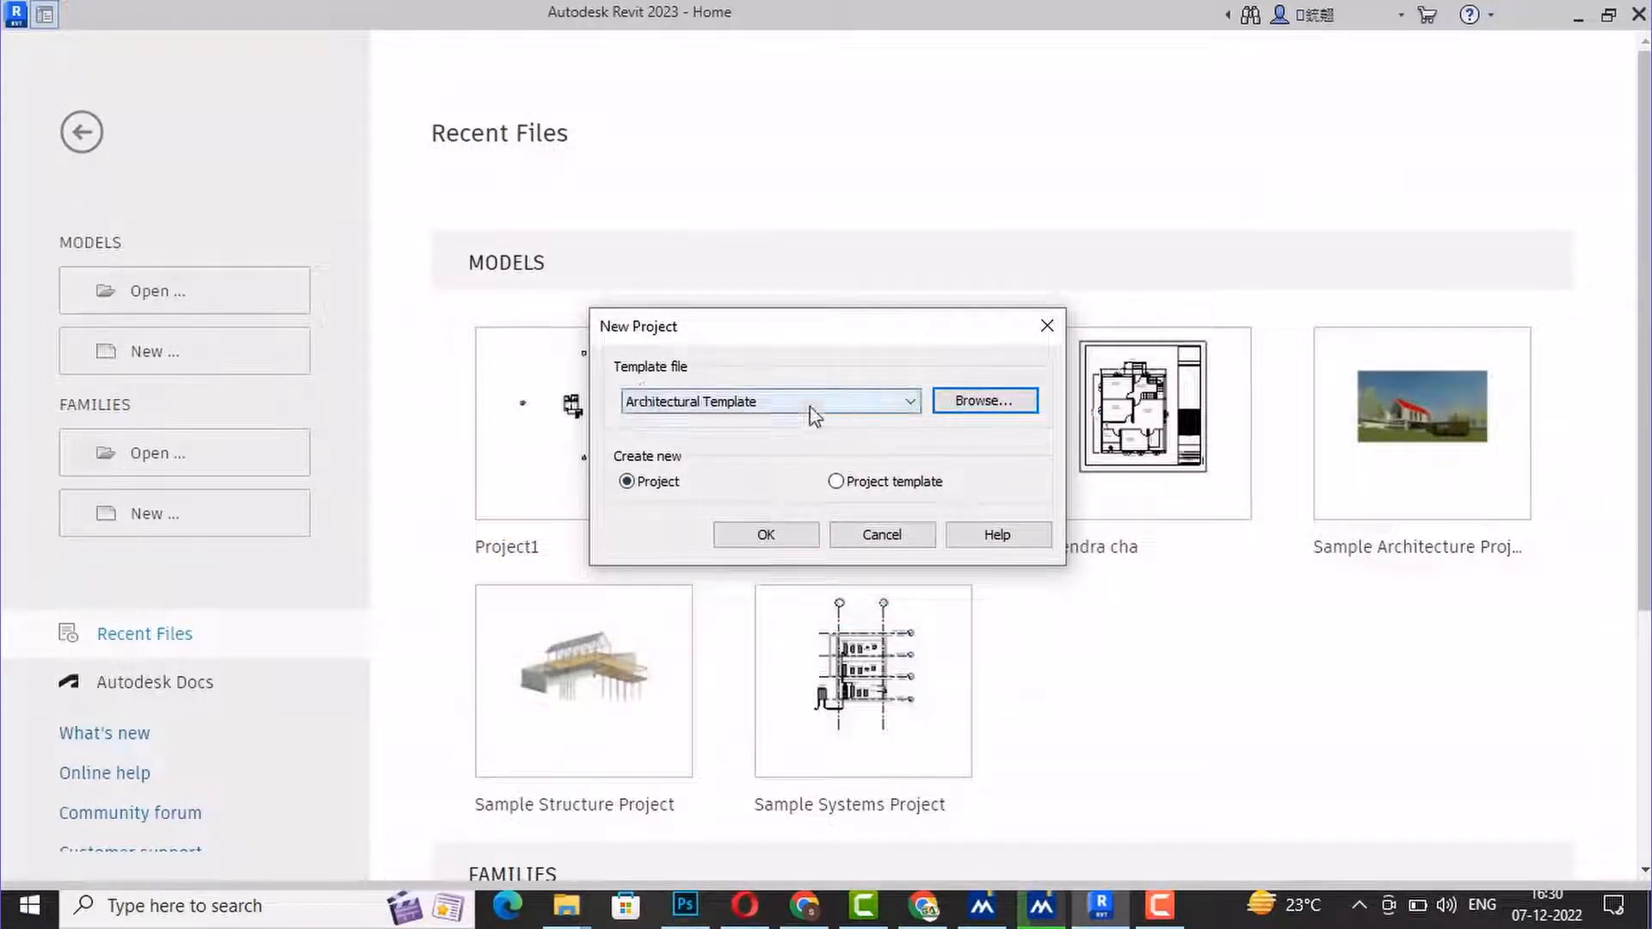
click(751, 531)
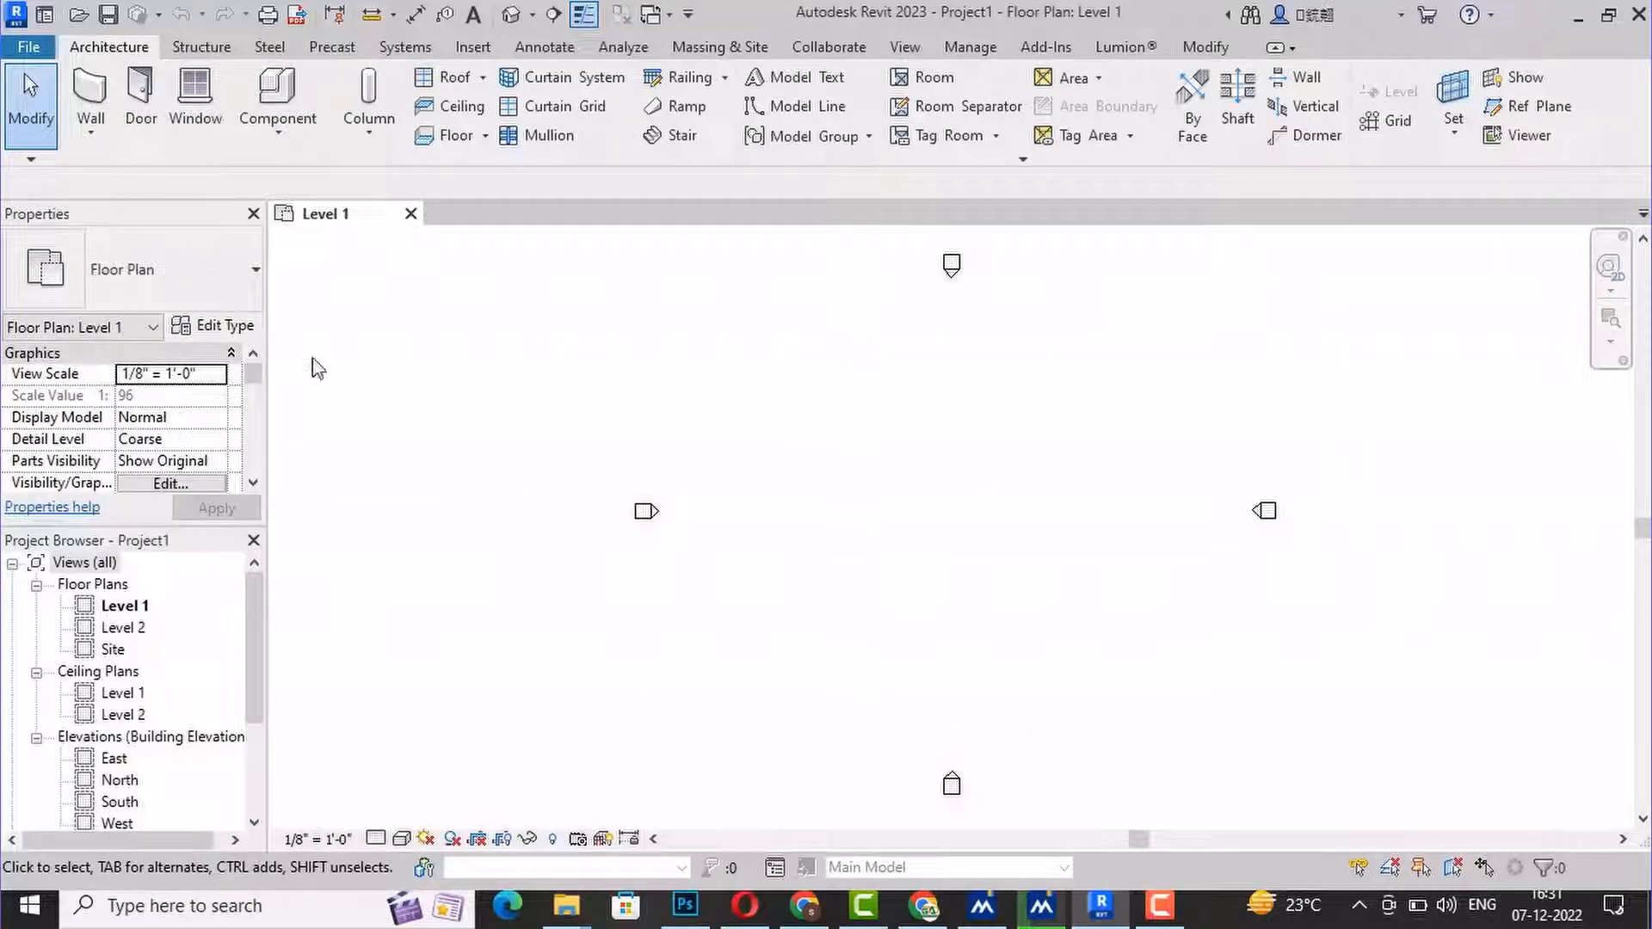
click(411, 213)
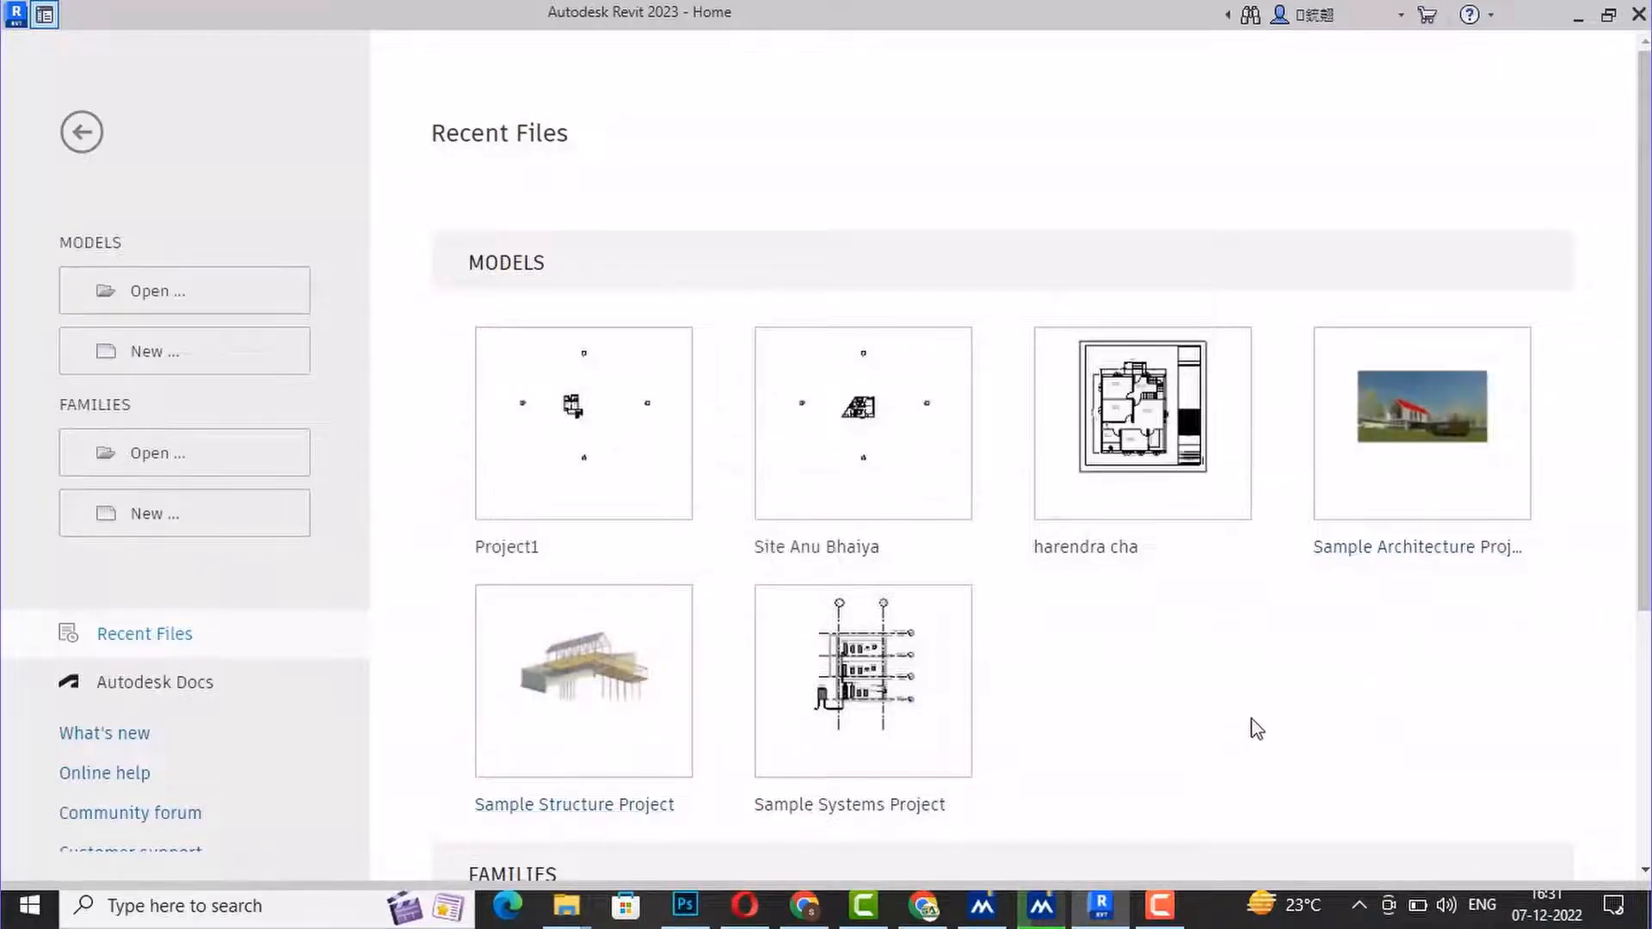
Look through the recent models and families, and review the templates offered for a new project without creating one
scroll(1273, 725, down, 2)
scroll(1278, 724, down, 1)
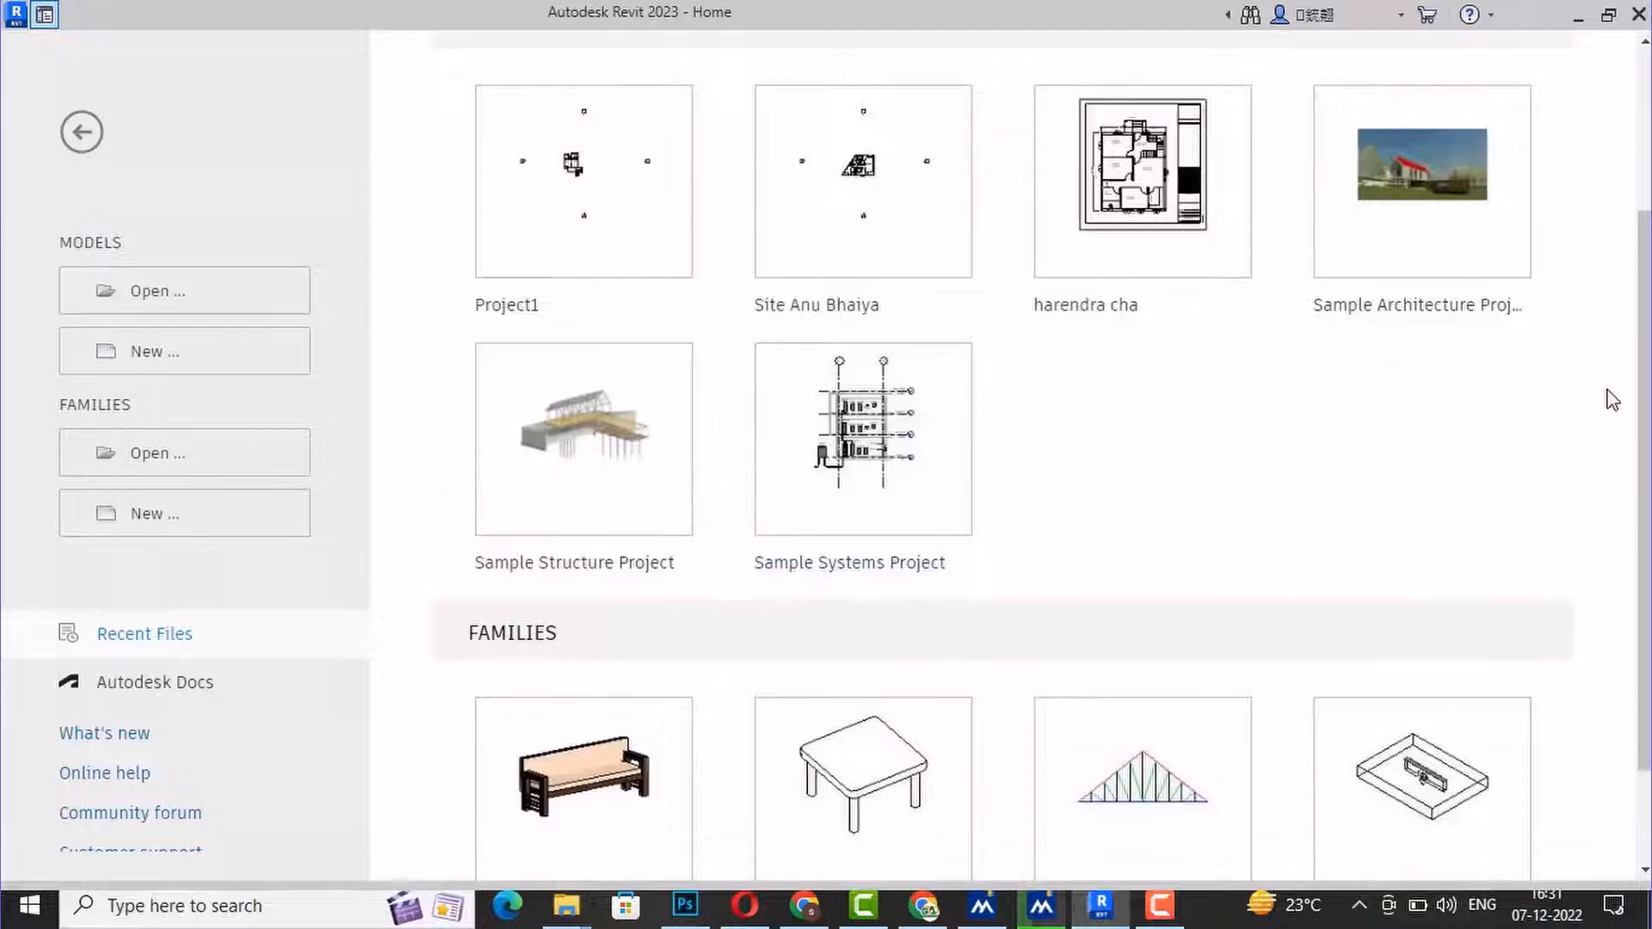
scroll(1628, 417, down, 1)
scroll(1629, 417, down, 1)
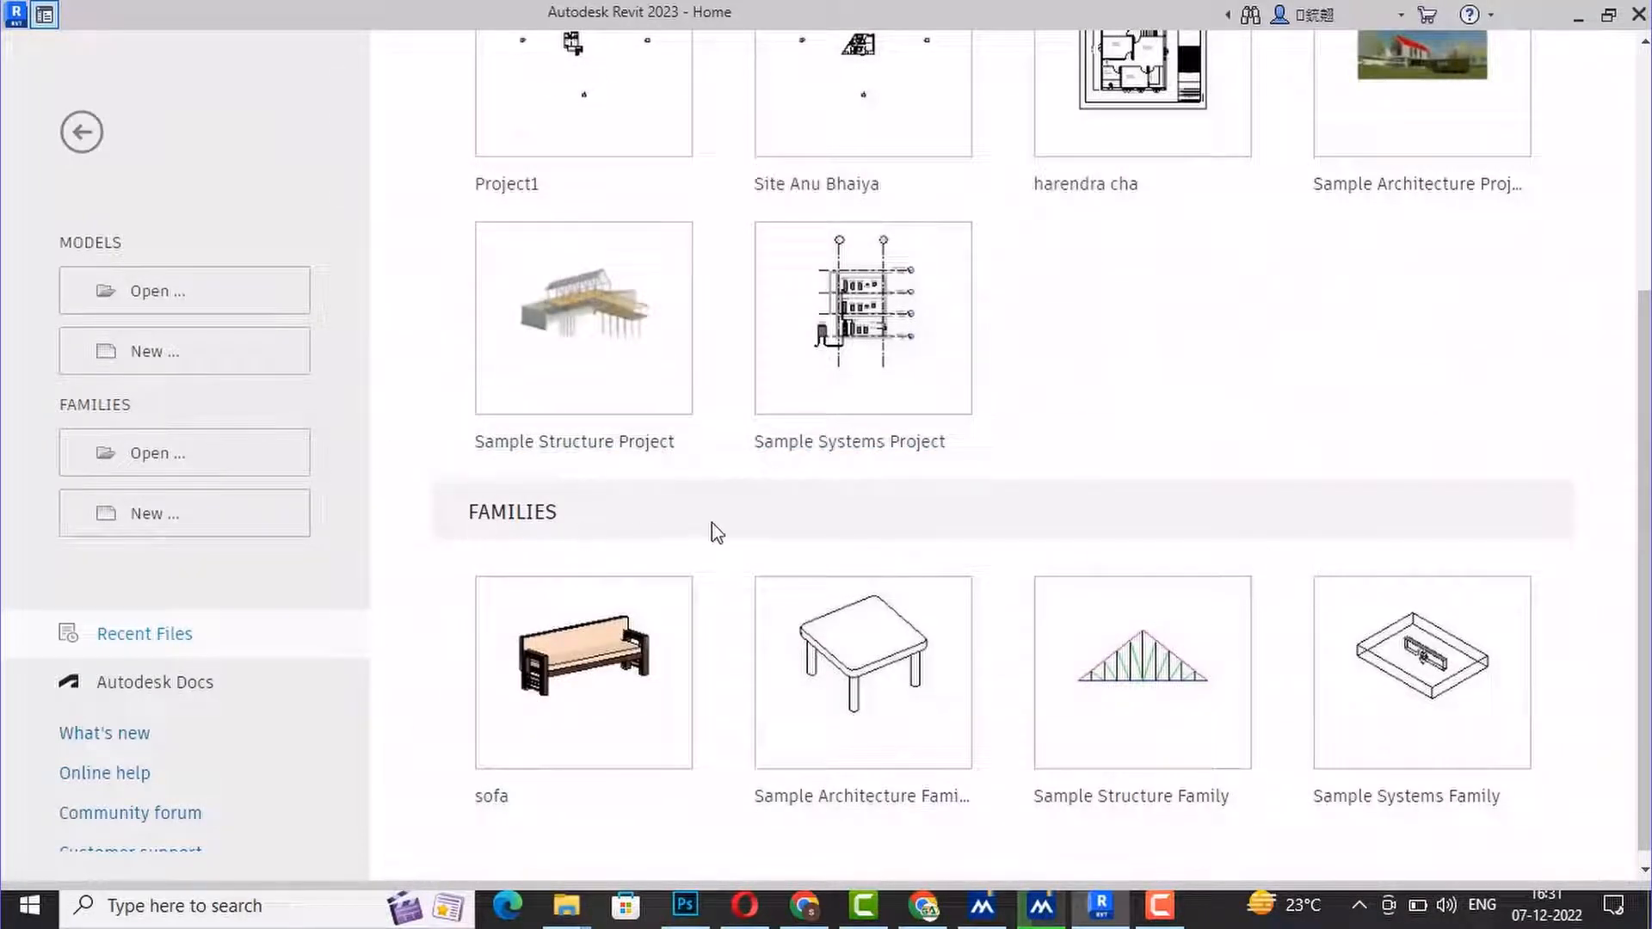
scroll(1462, 739, down, 1)
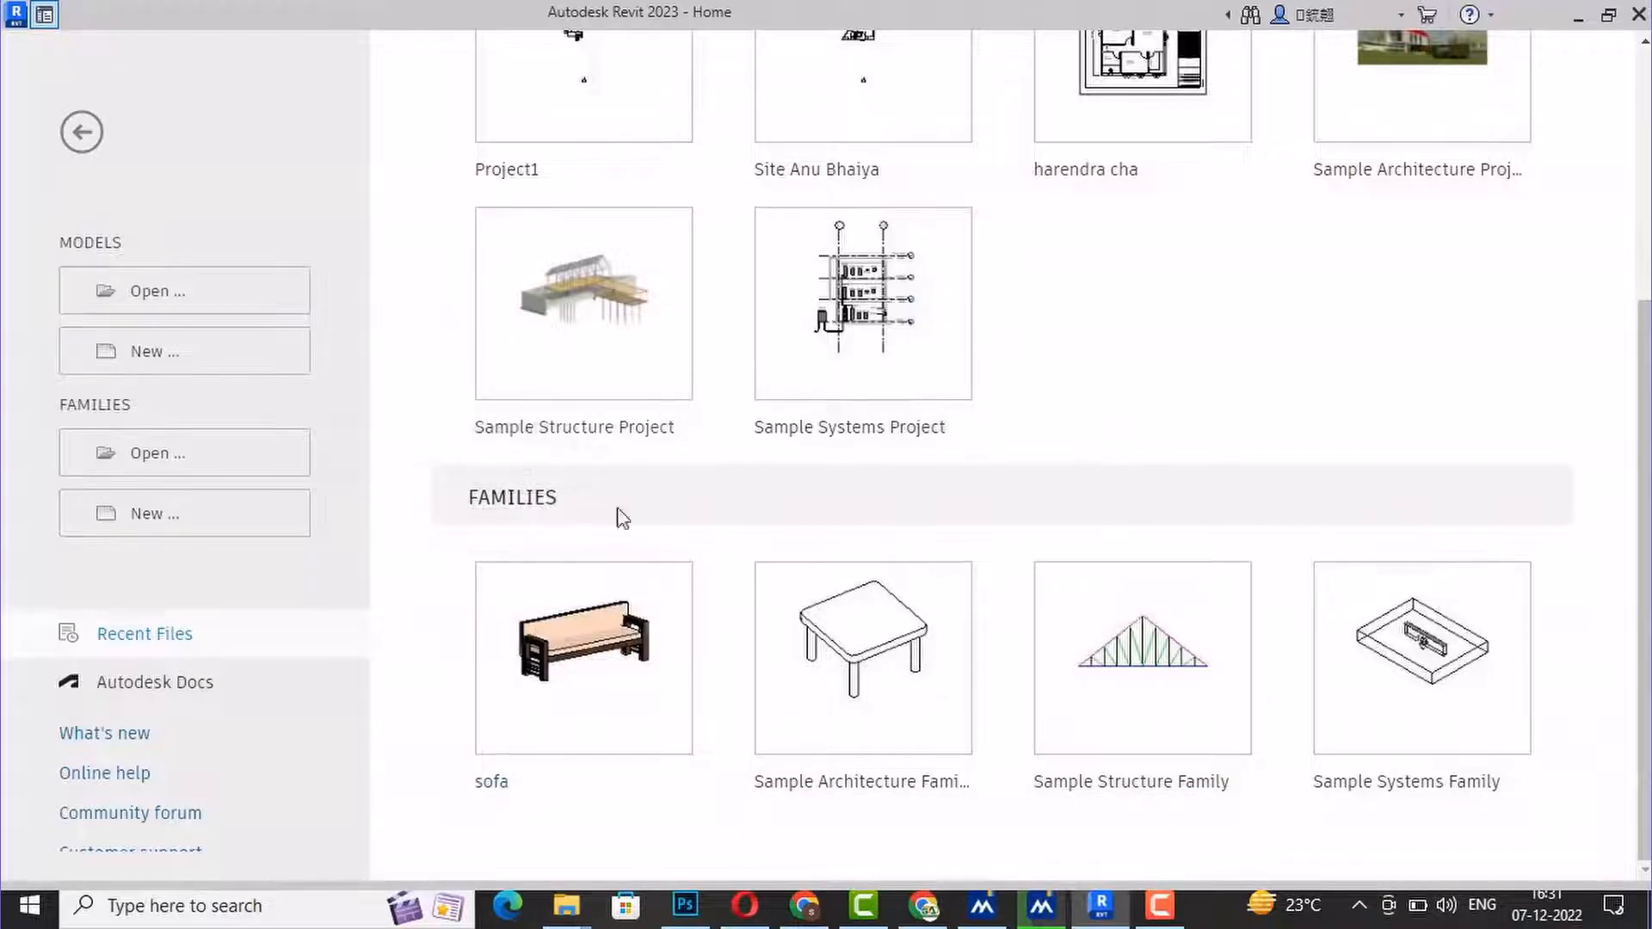
click(165, 370)
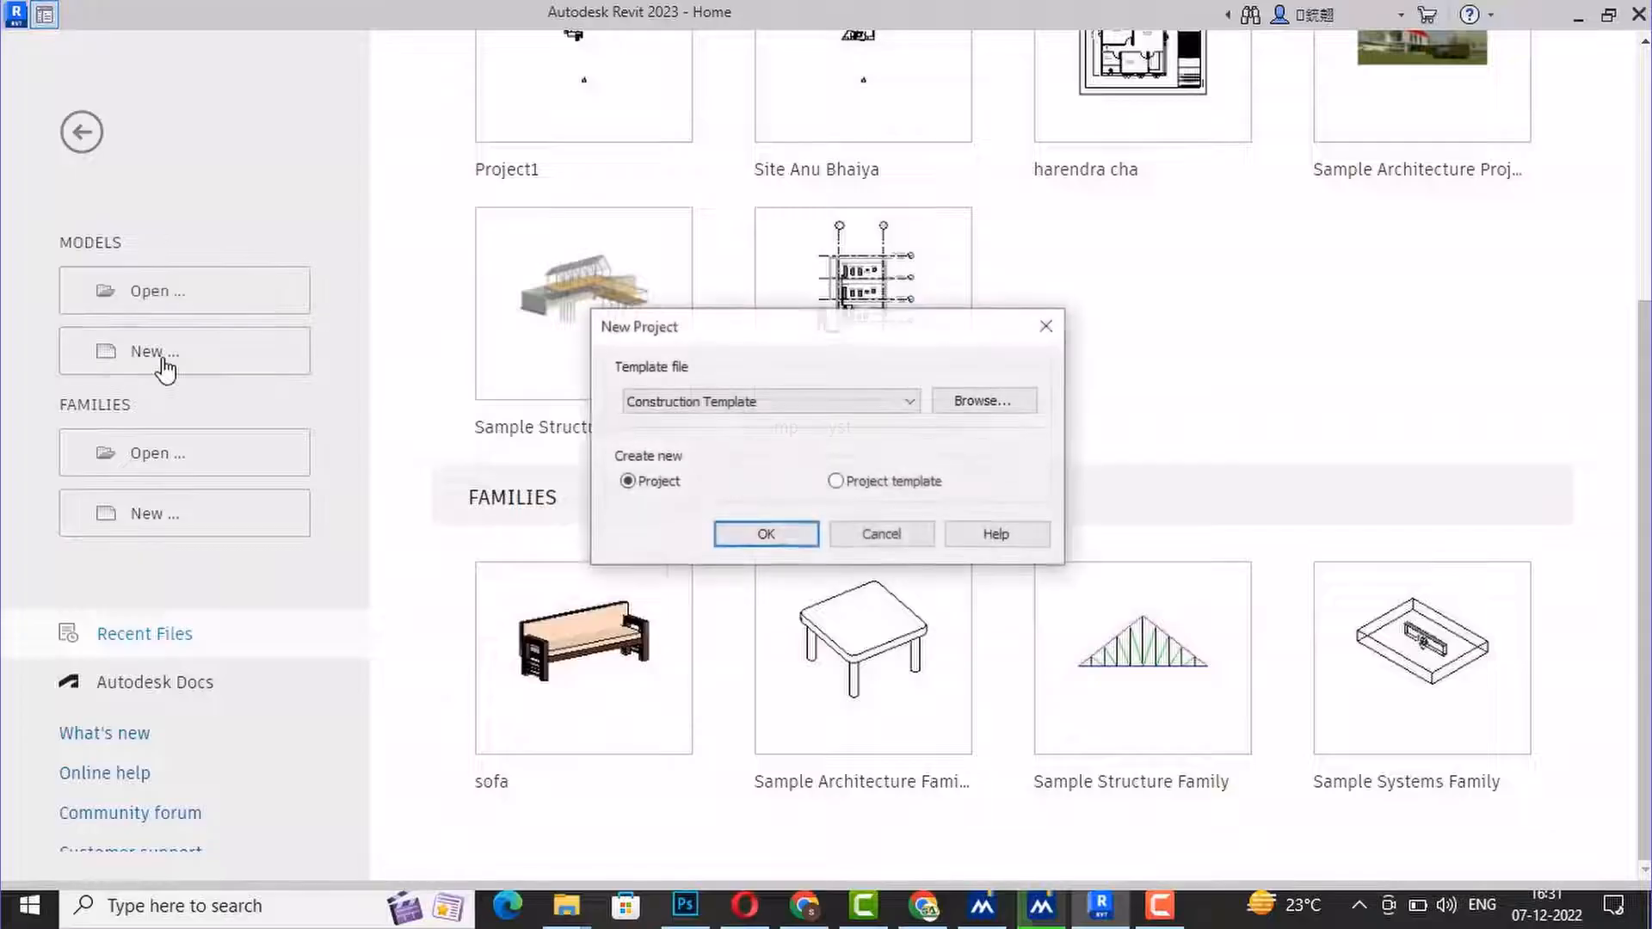
click(807, 402)
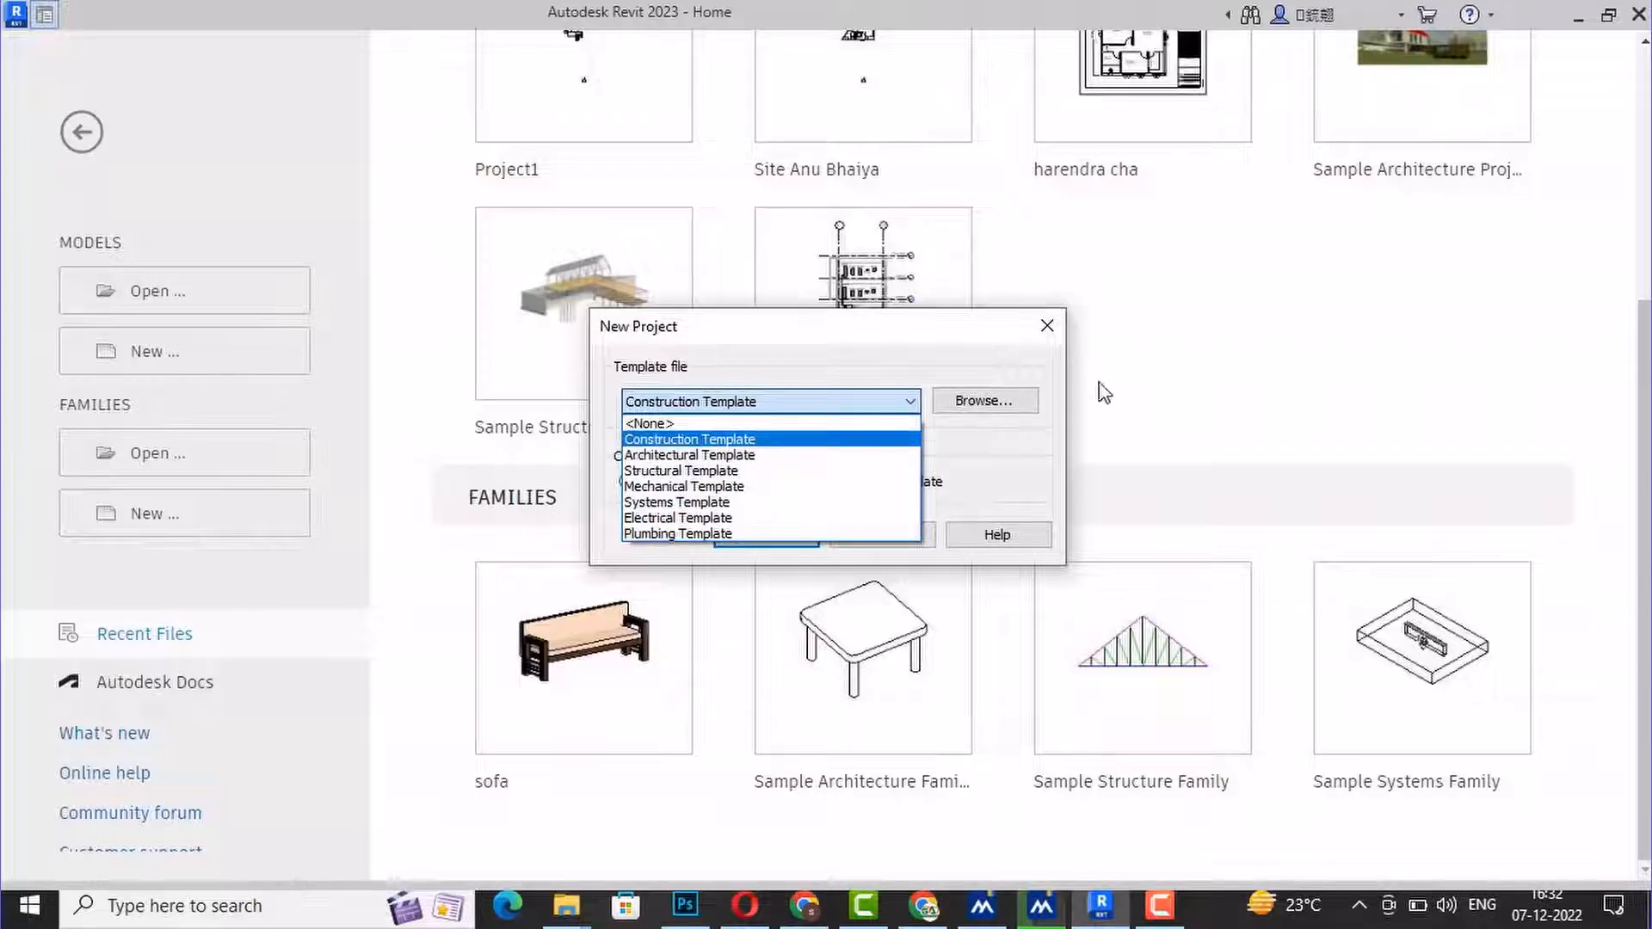
click(1048, 328)
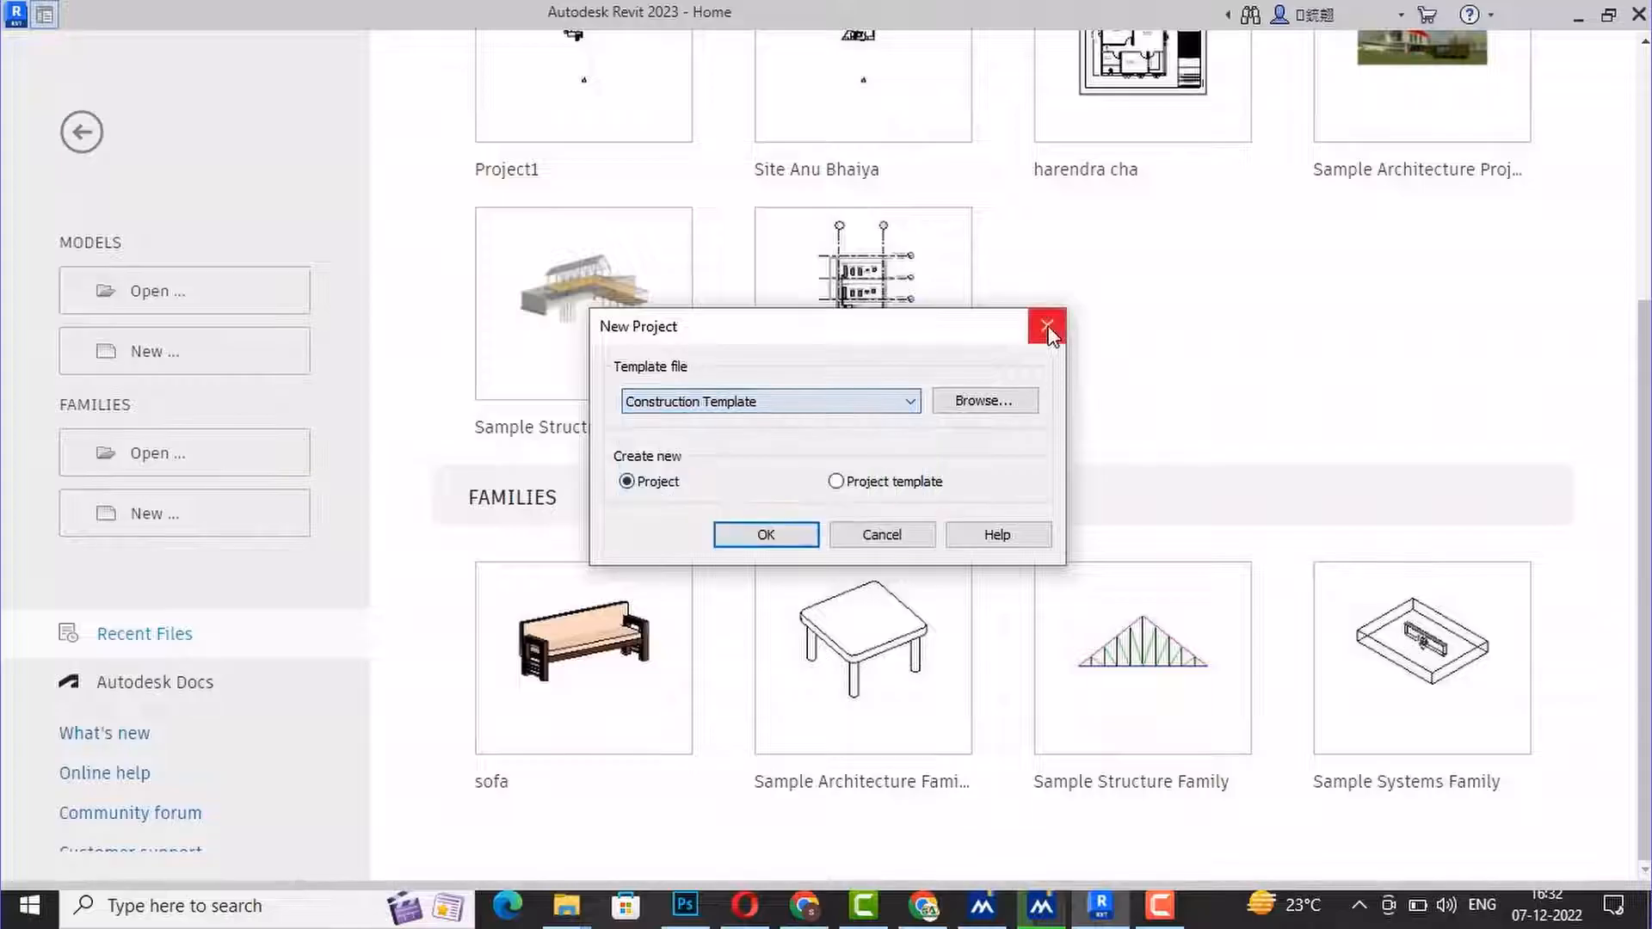
click(1048, 328)
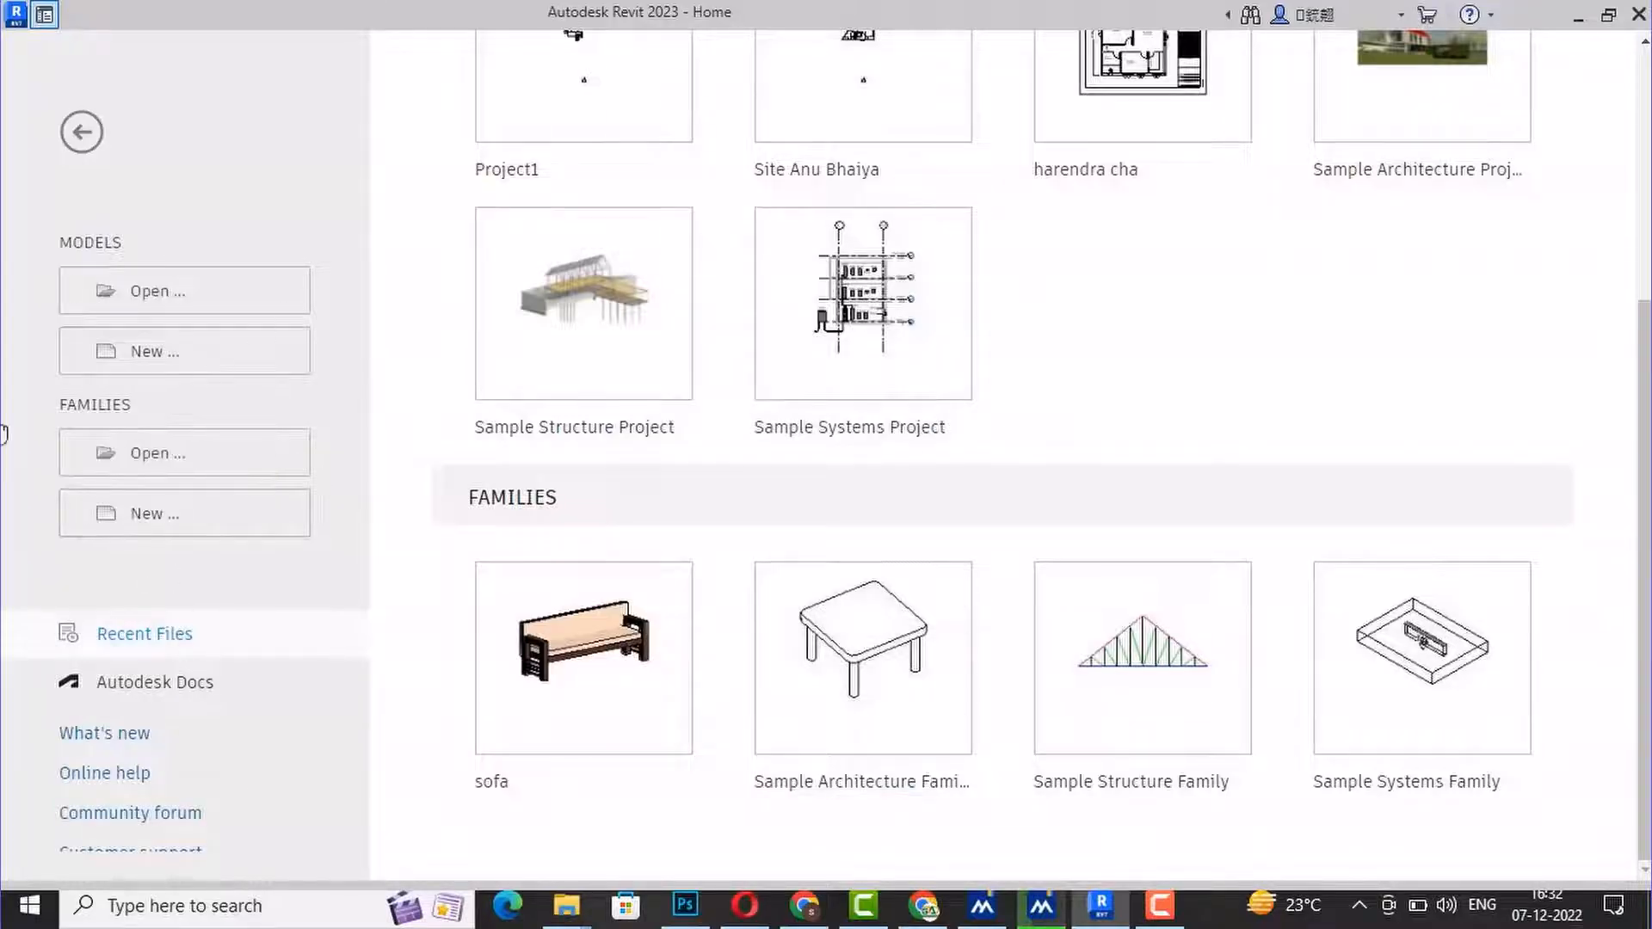
Look at the template selection for a new family and the browser for existing family files, cancelling both
click(159, 513)
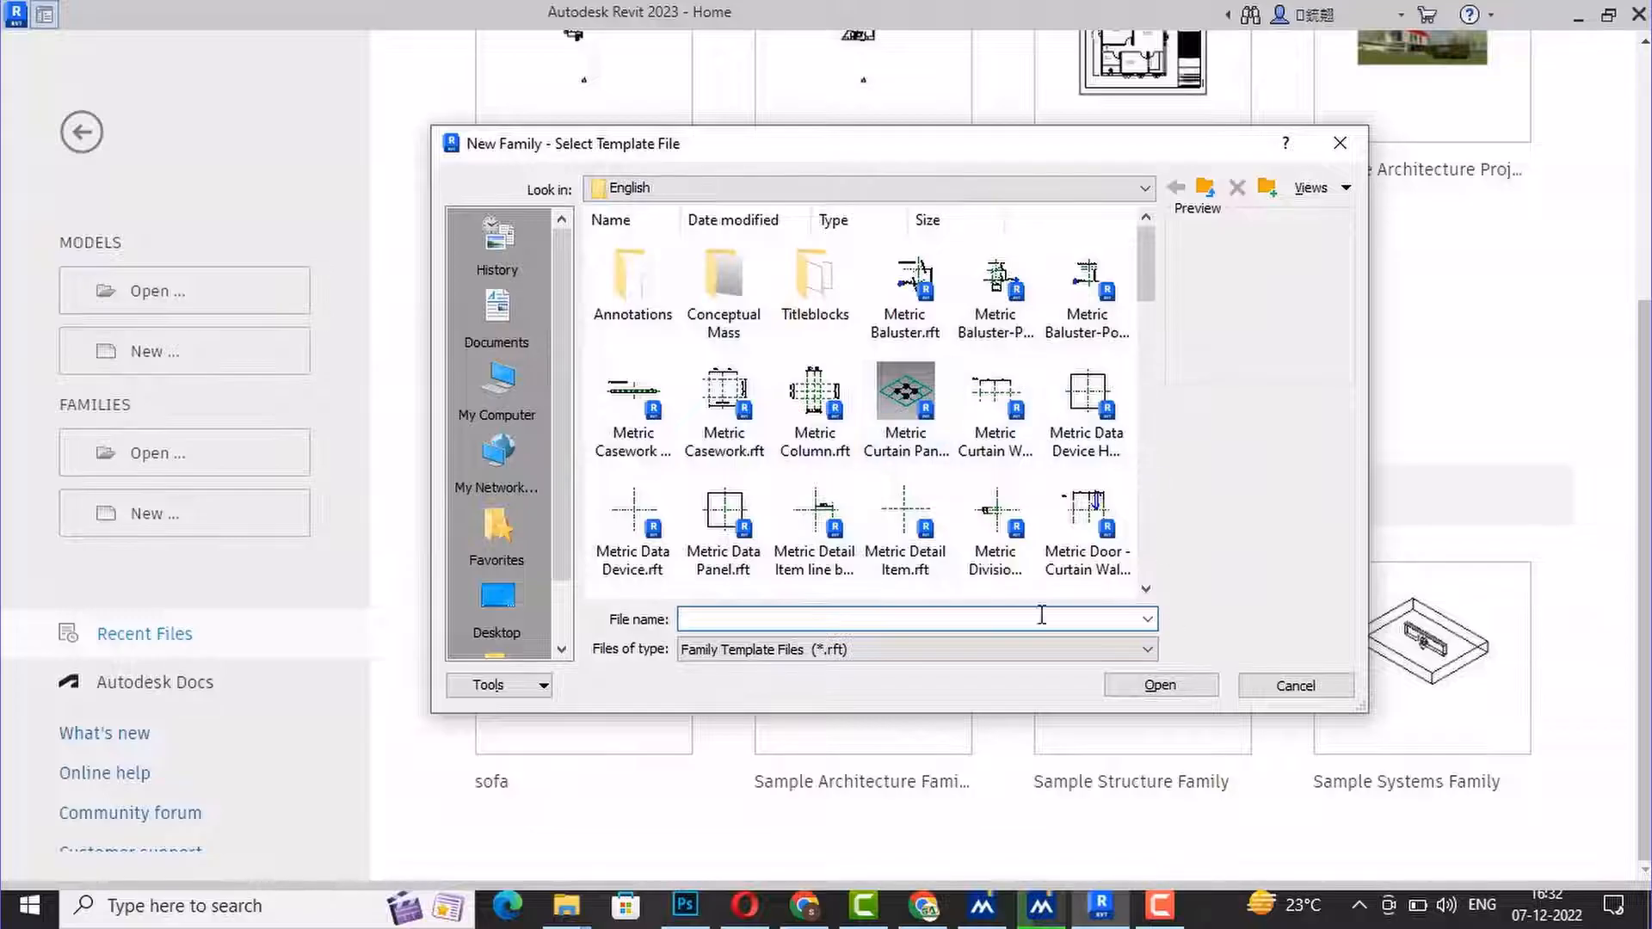
click(1340, 143)
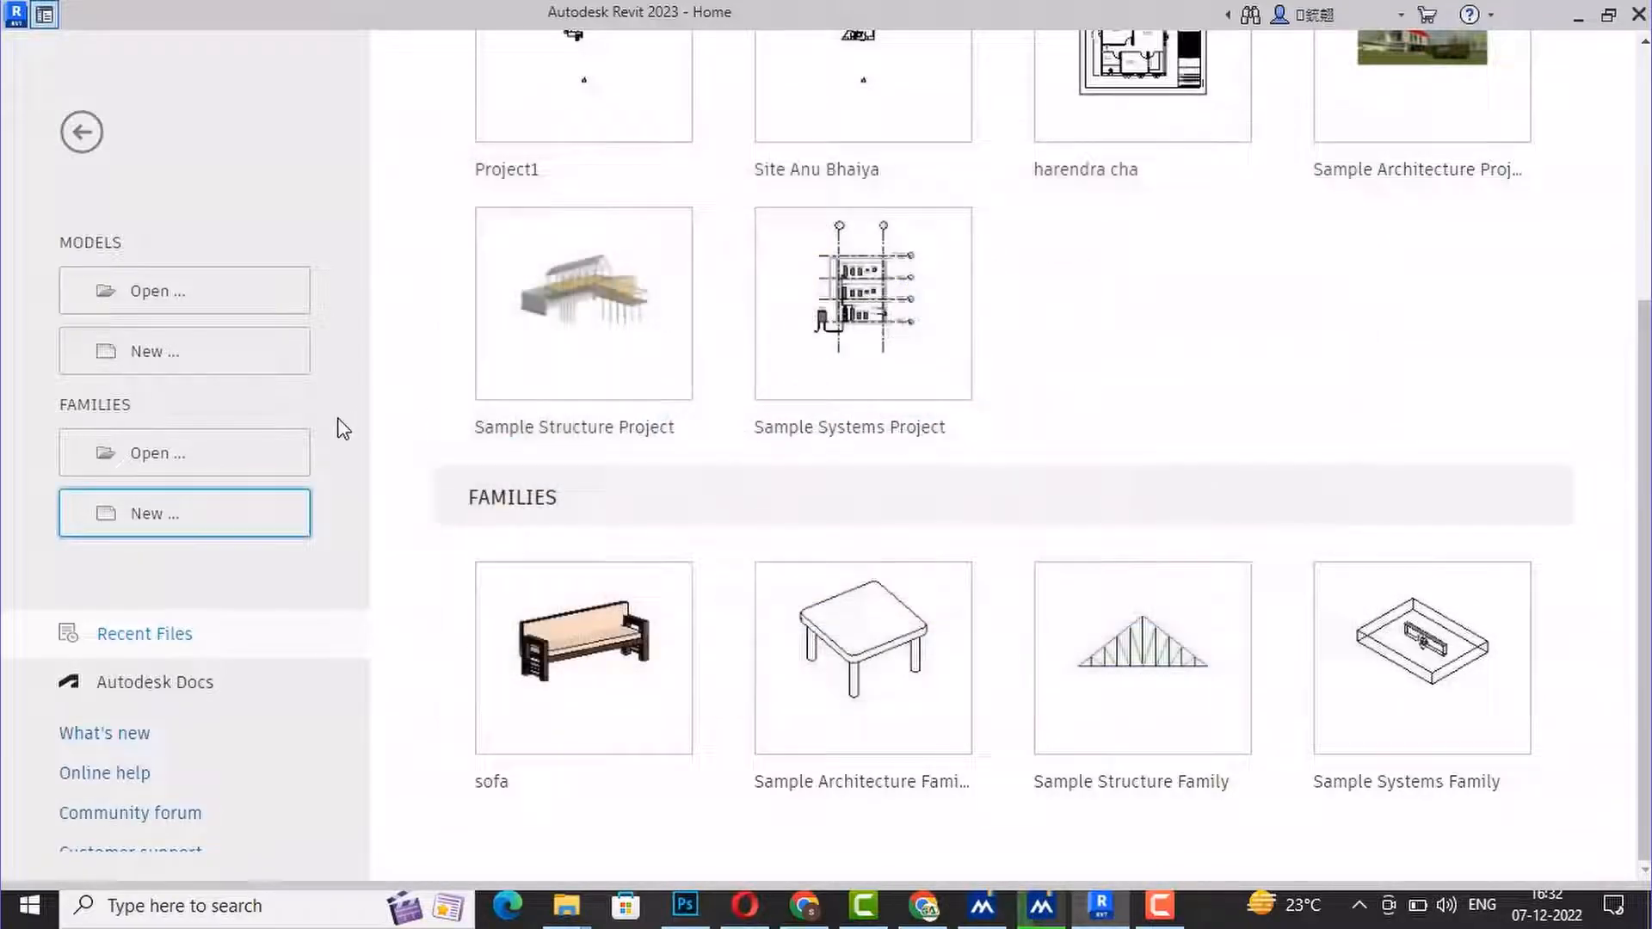
click(148, 465)
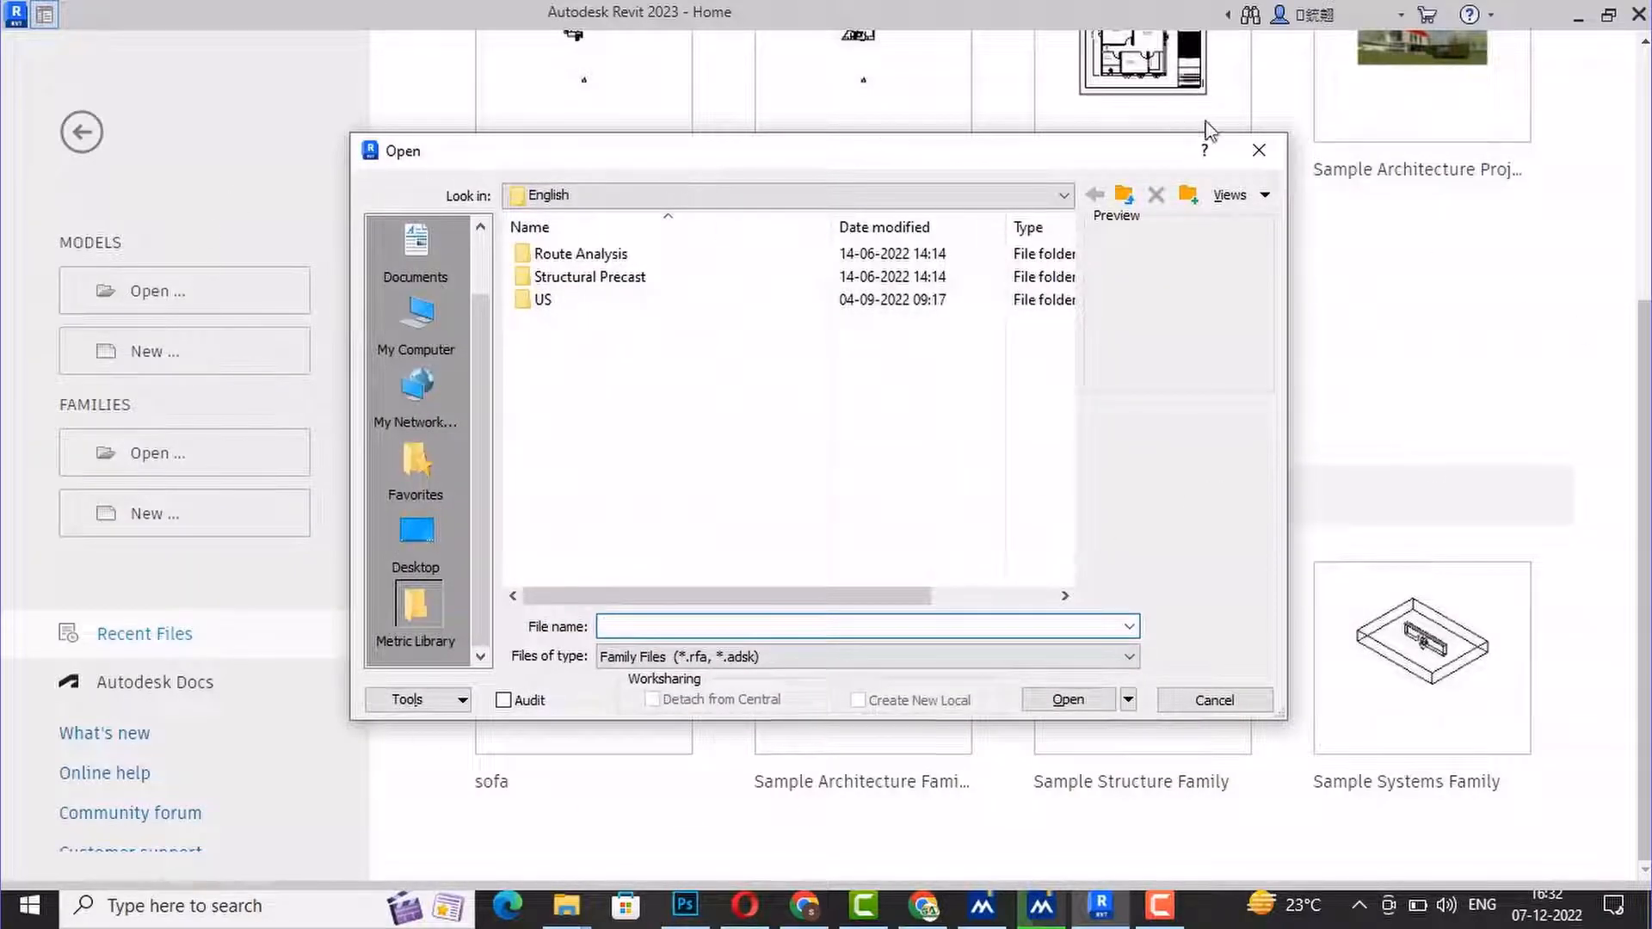
click(1259, 153)
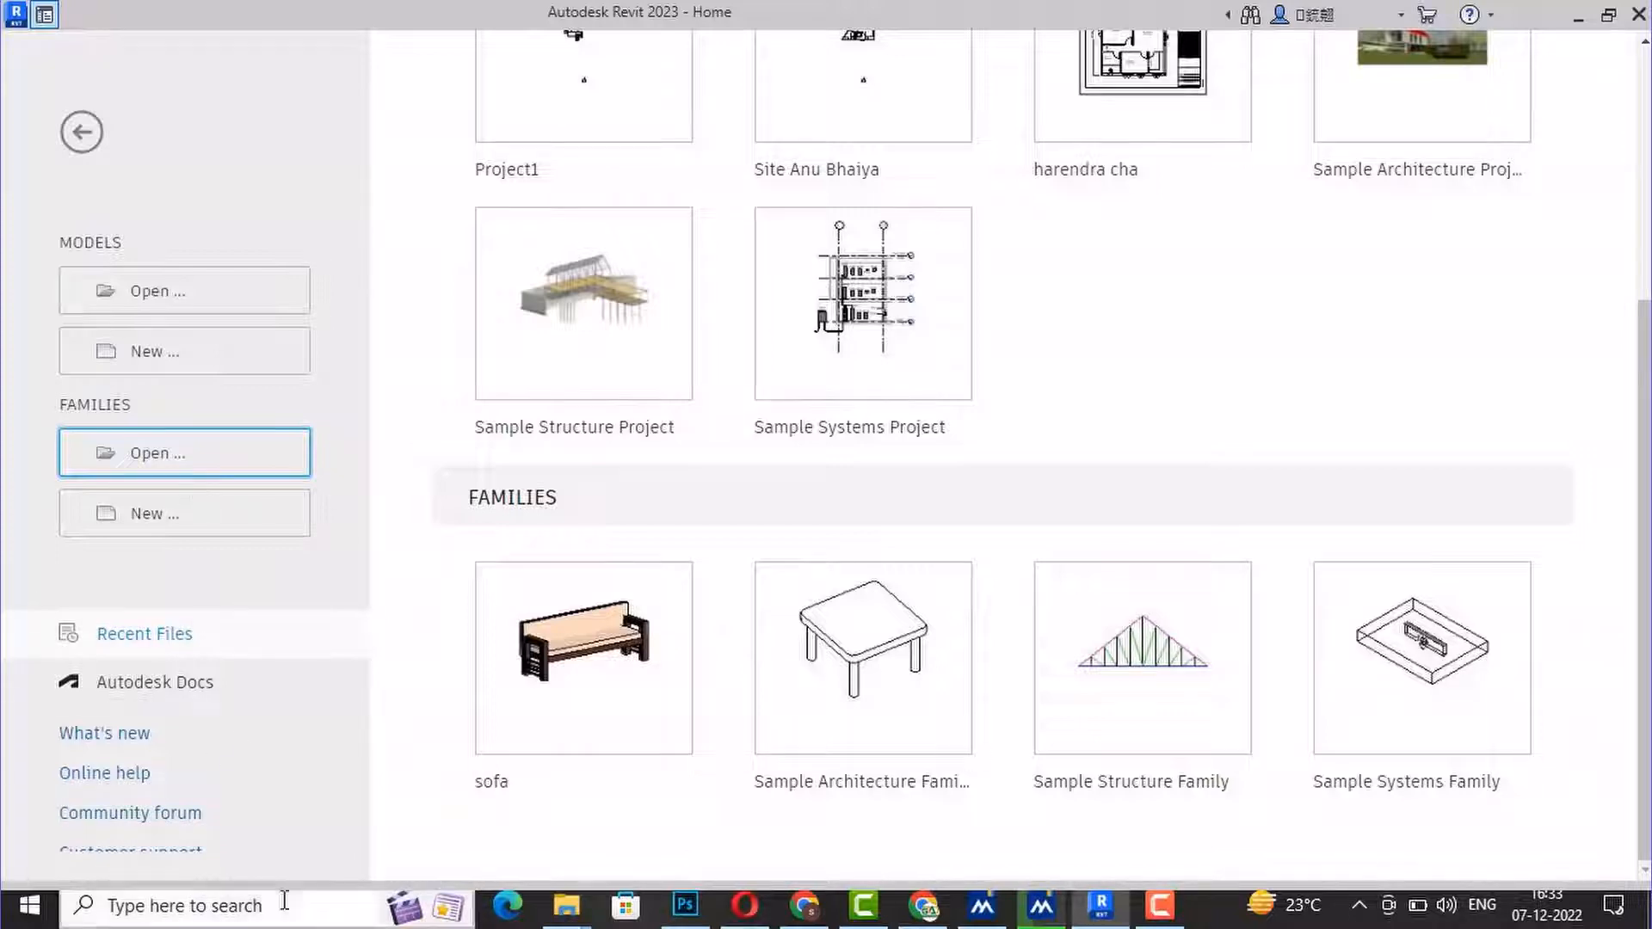
scroll(1051, 428, up, 5)
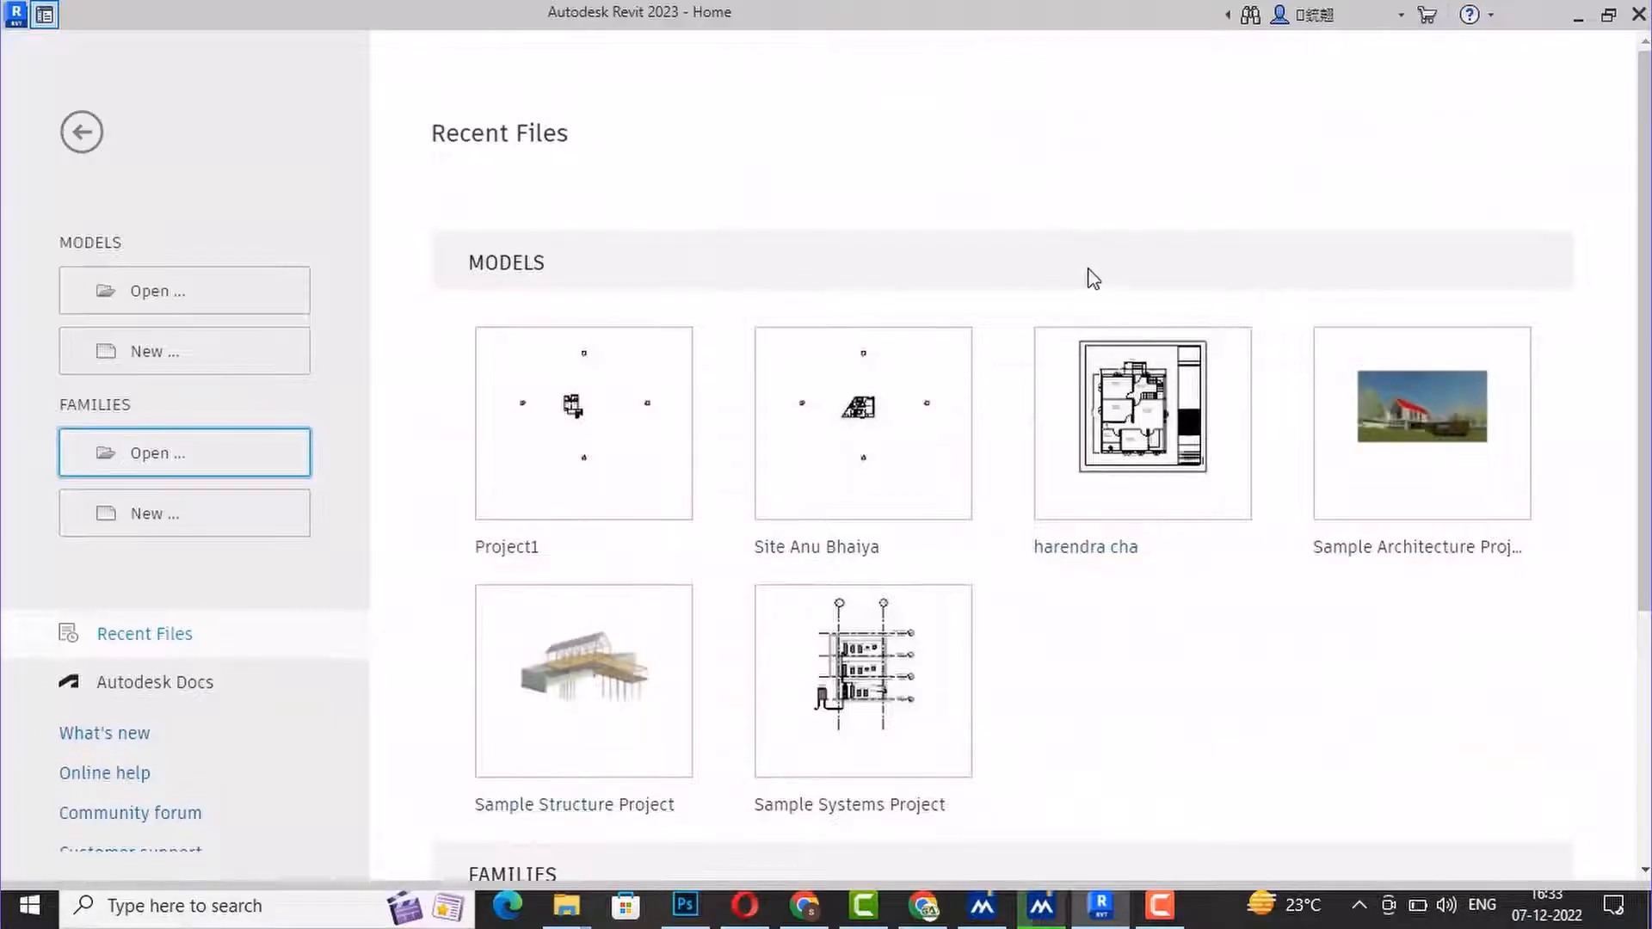
Read through the What's New in Revit 2023 web page, close it, and return to Revit
click(105, 740)
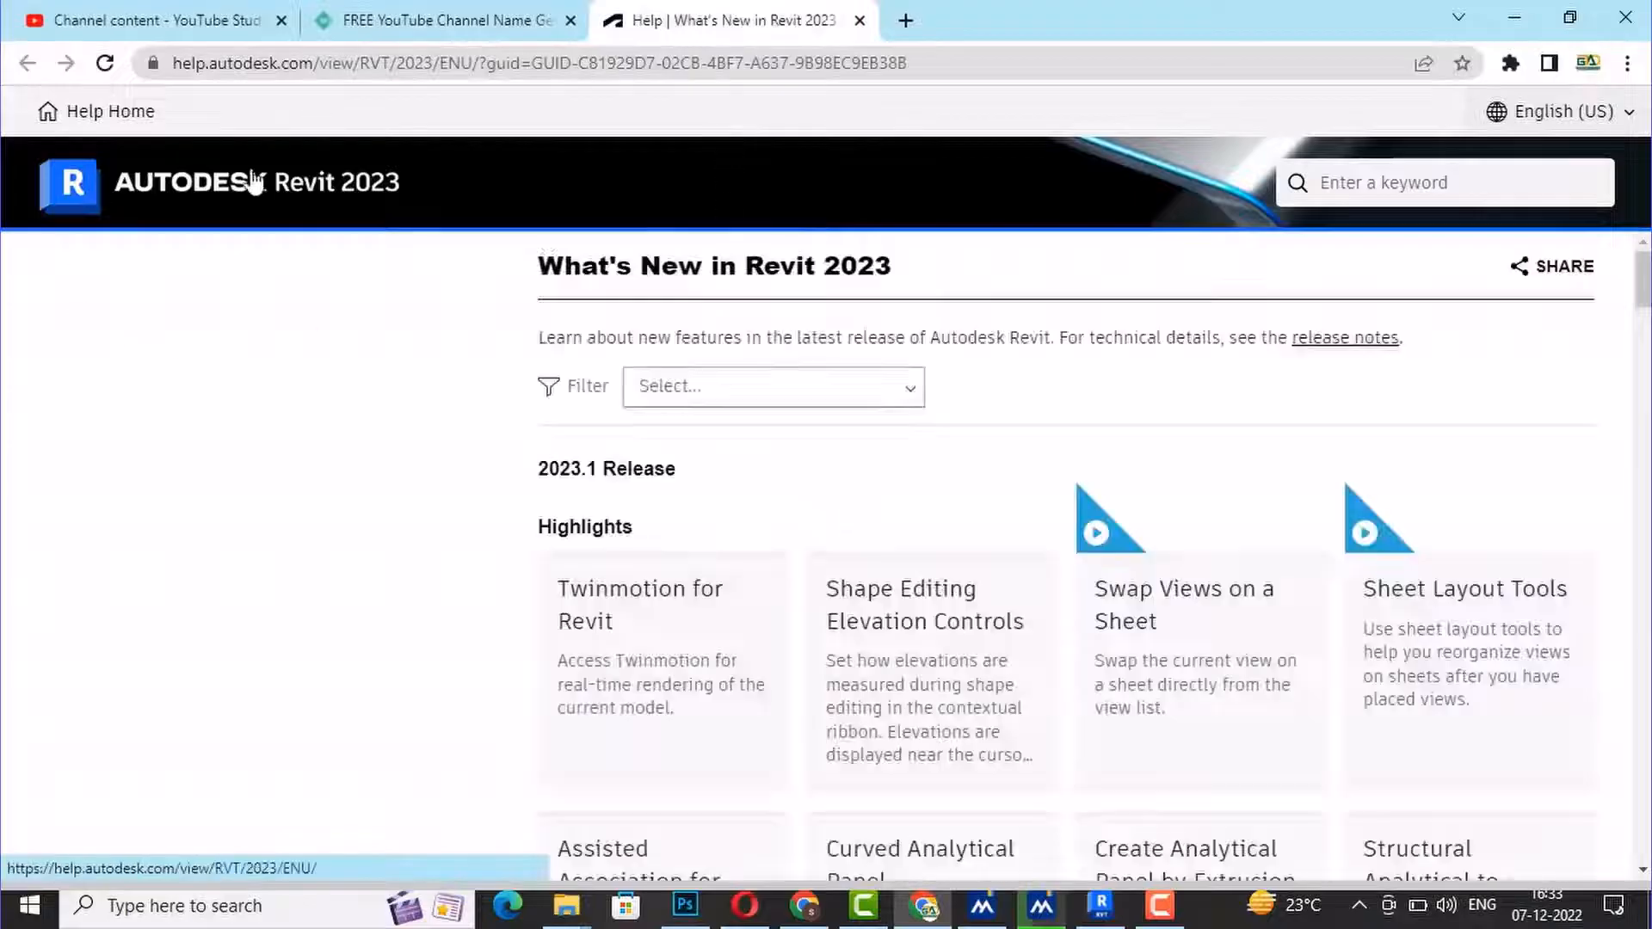
scroll(1024, 420, down, 3)
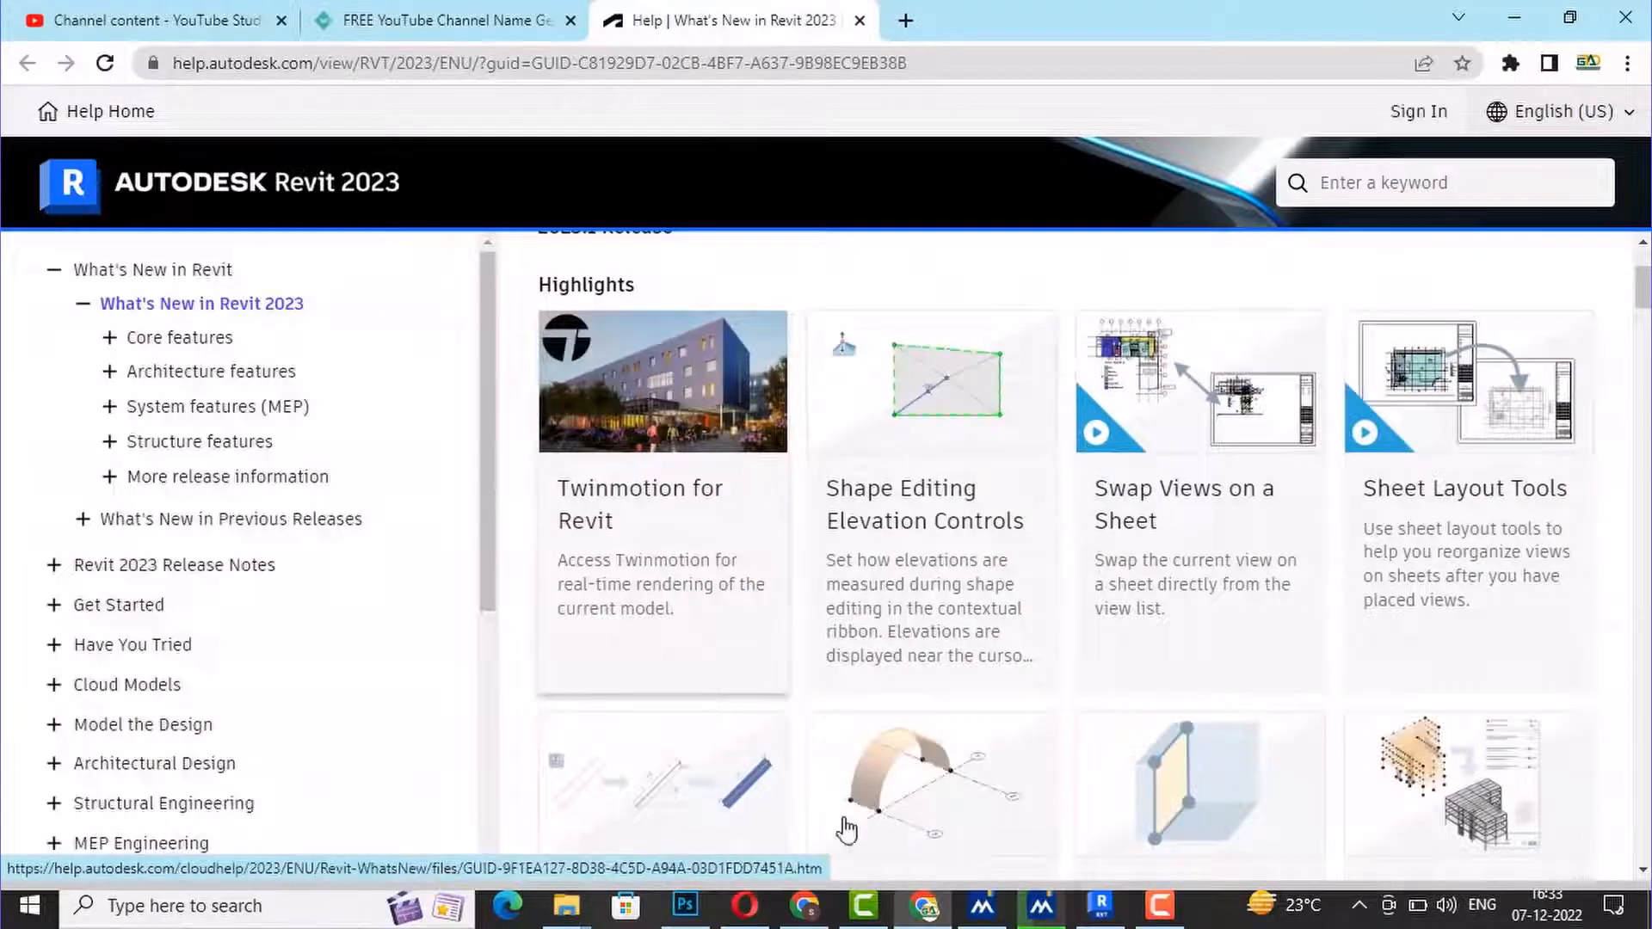
scroll(1457, 628, down, 5)
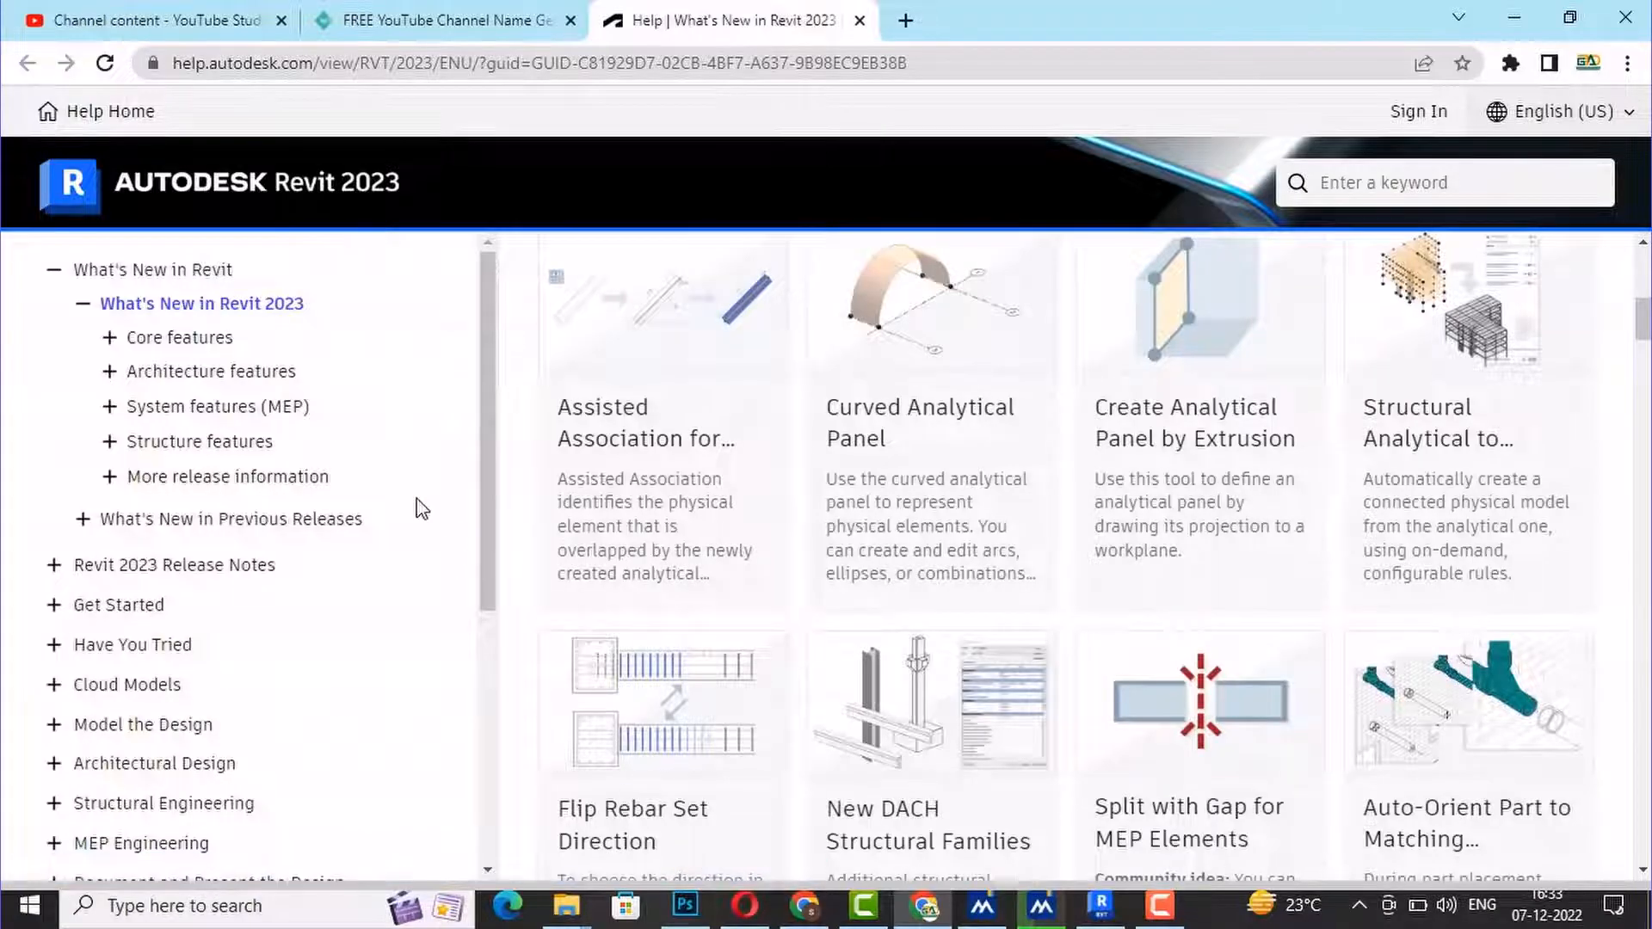
scroll(421, 504, down, 1)
scroll(1239, 455, down, 6)
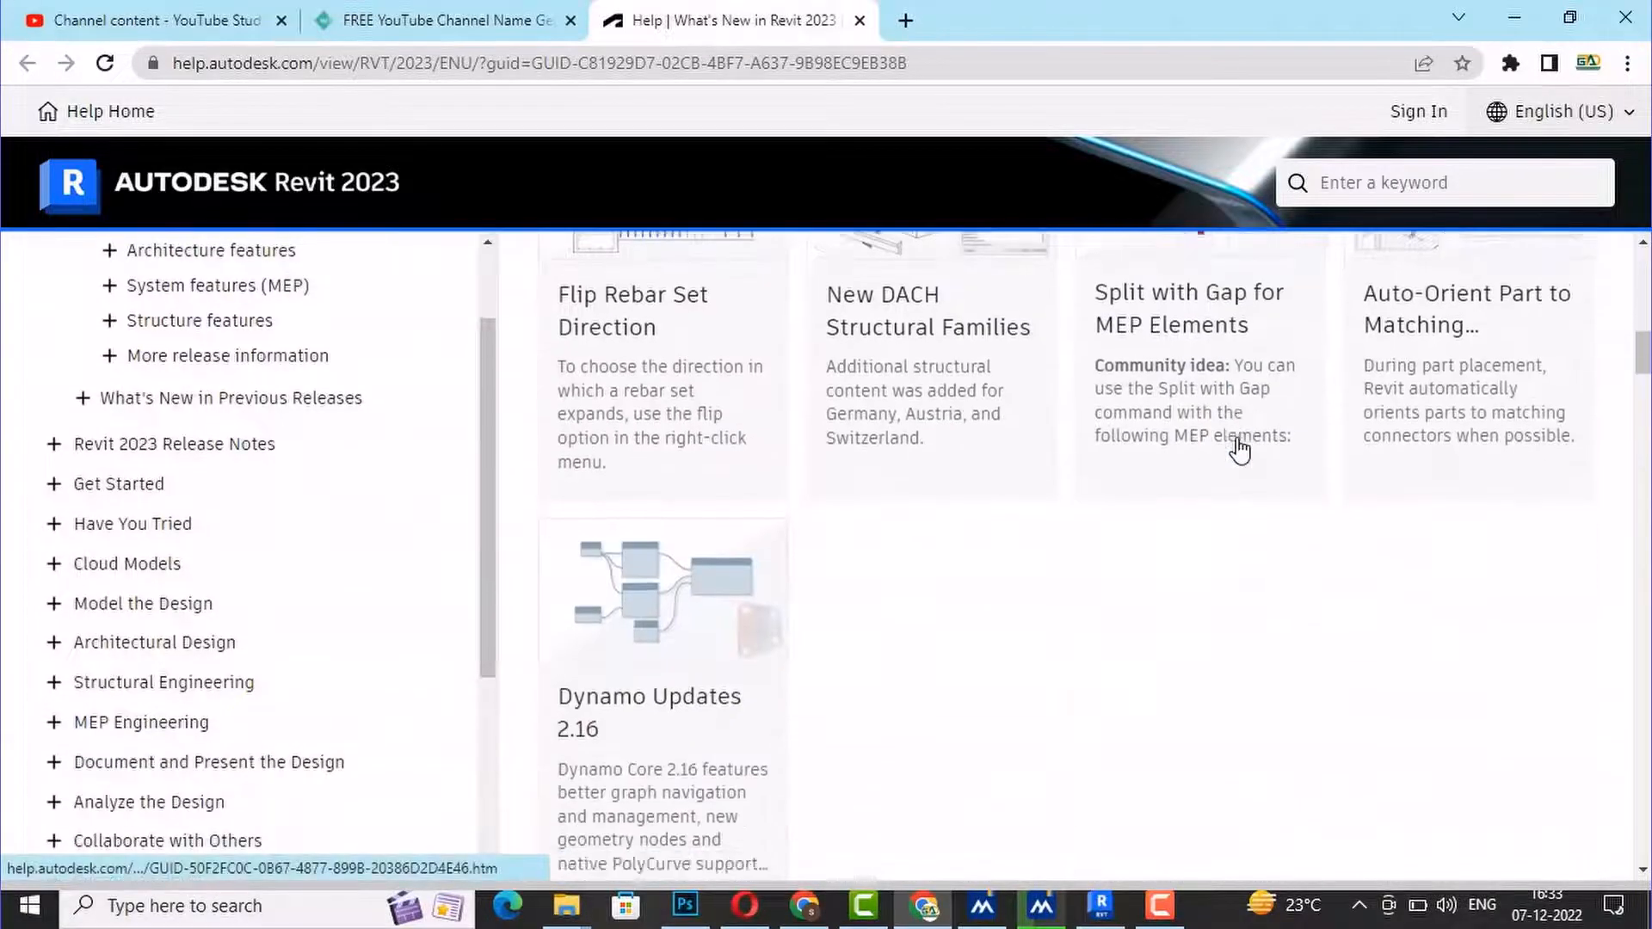
scroll(1239, 447, down, 3)
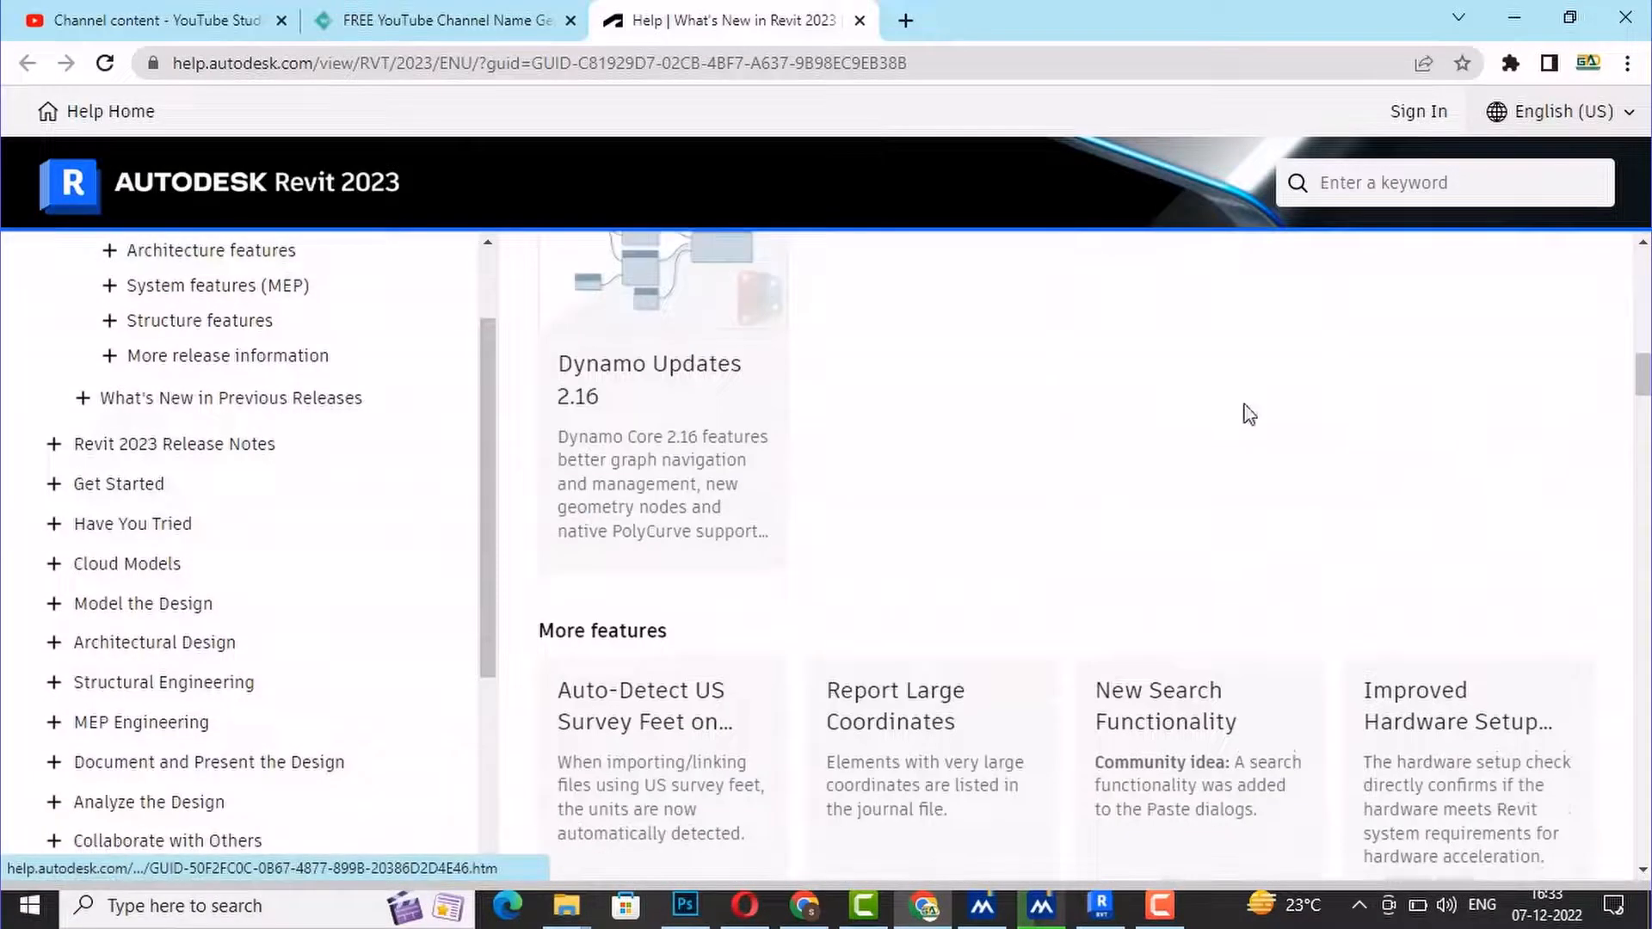
click(859, 20)
click(1101, 905)
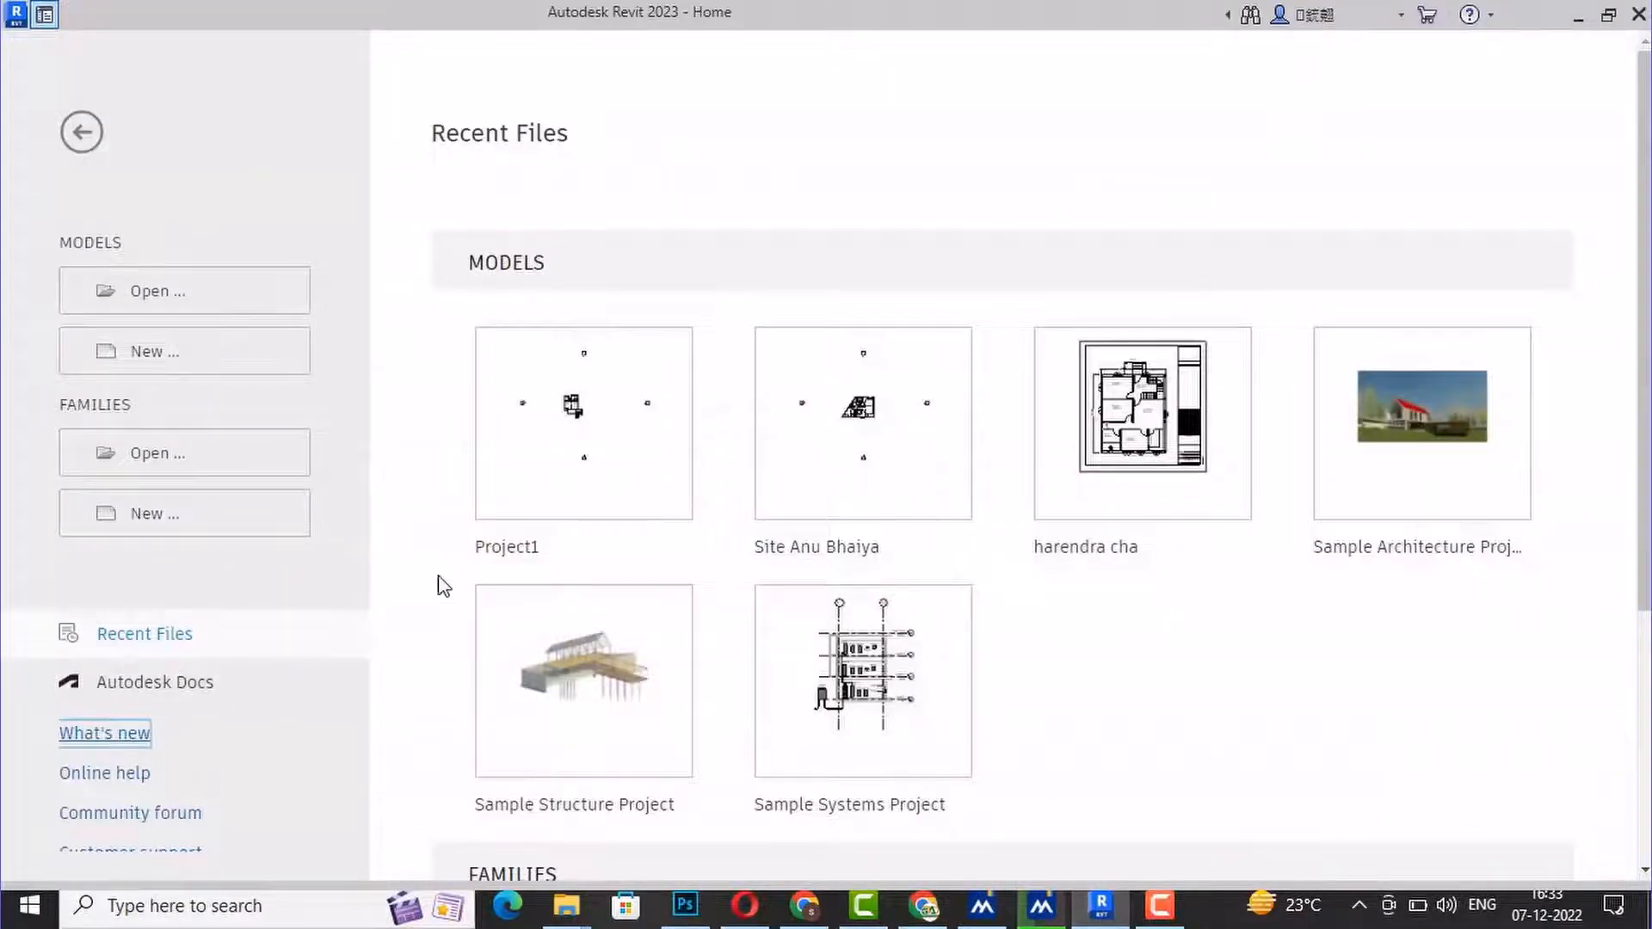
Create a new project based on the Architectural Template
scroll(464, 550, down, 5)
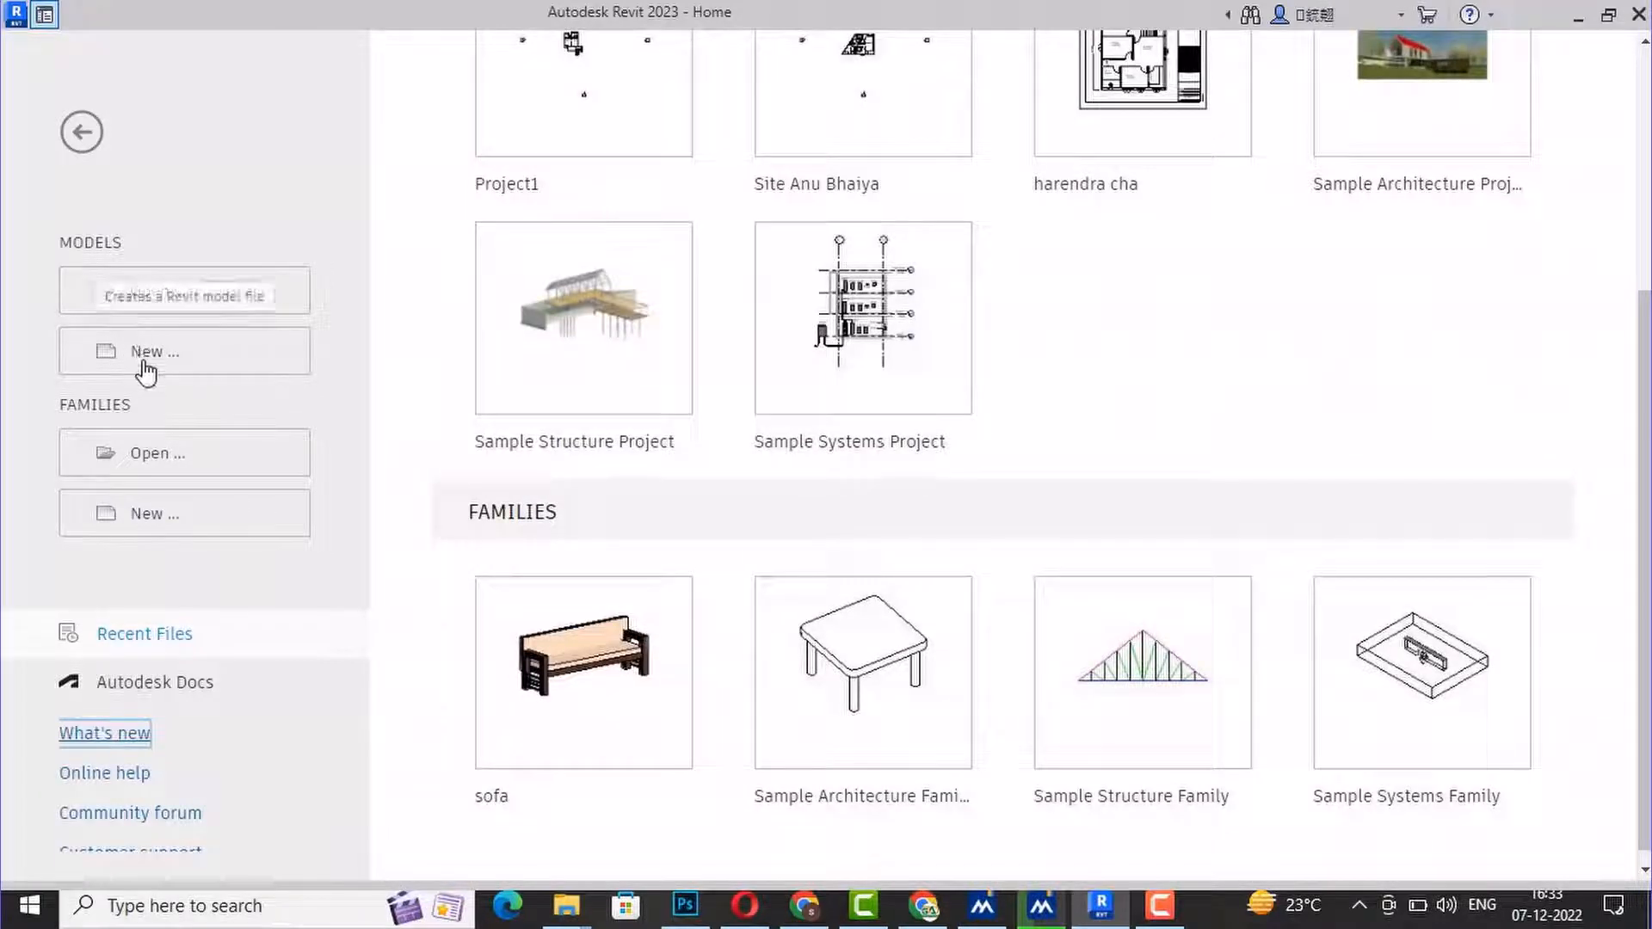
click(146, 352)
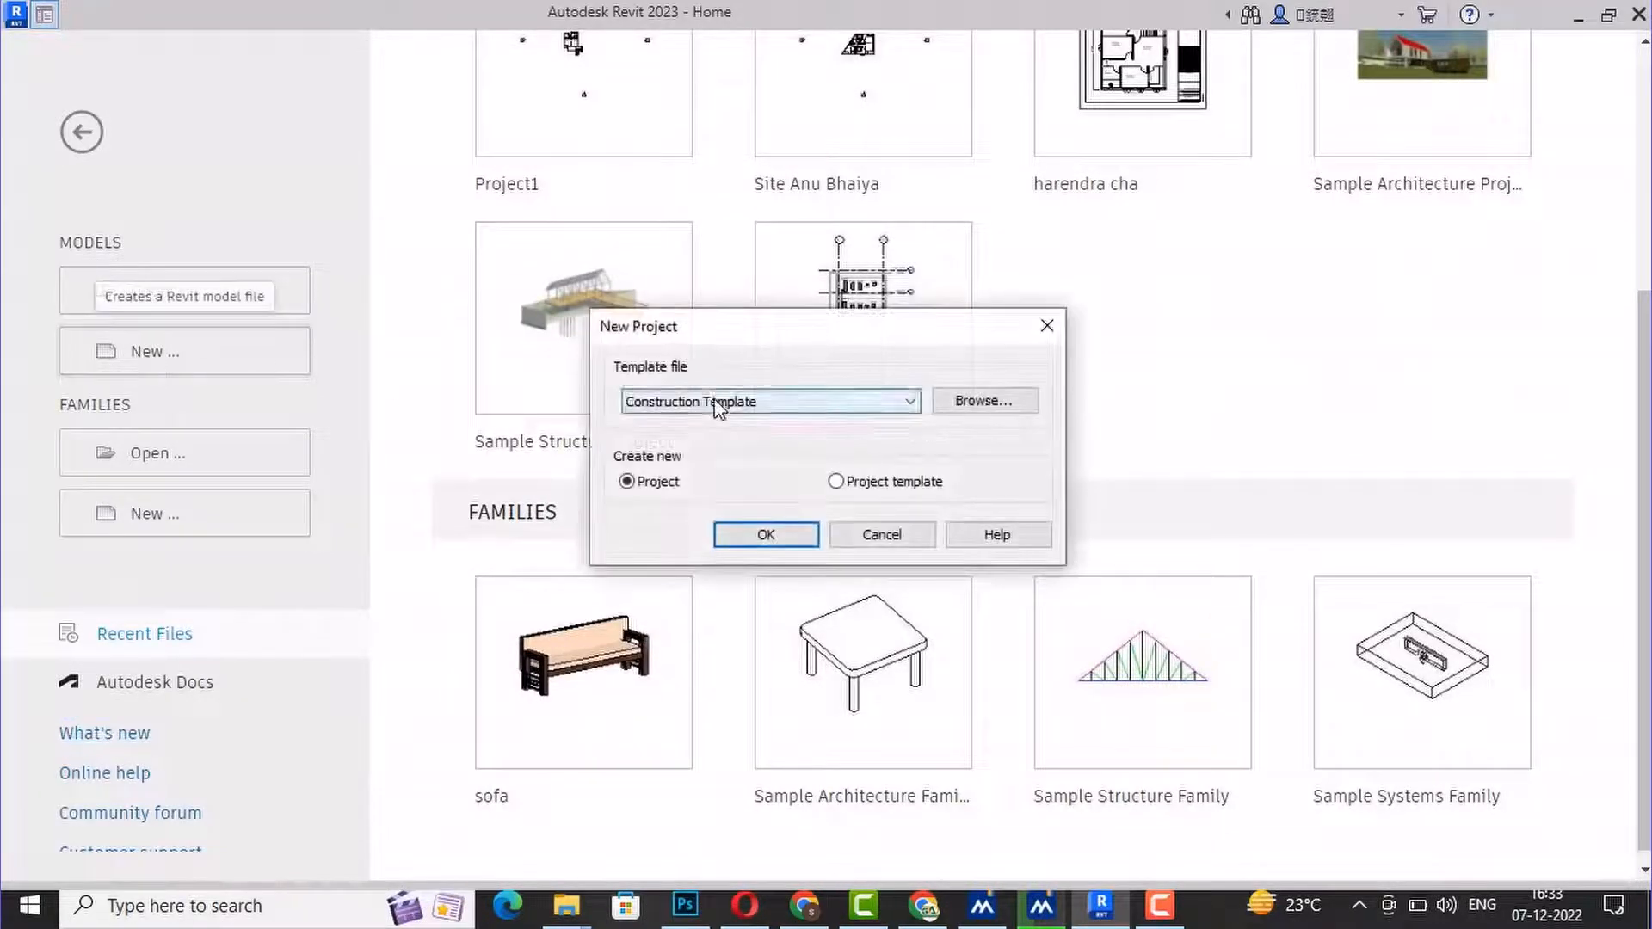
click(718, 409)
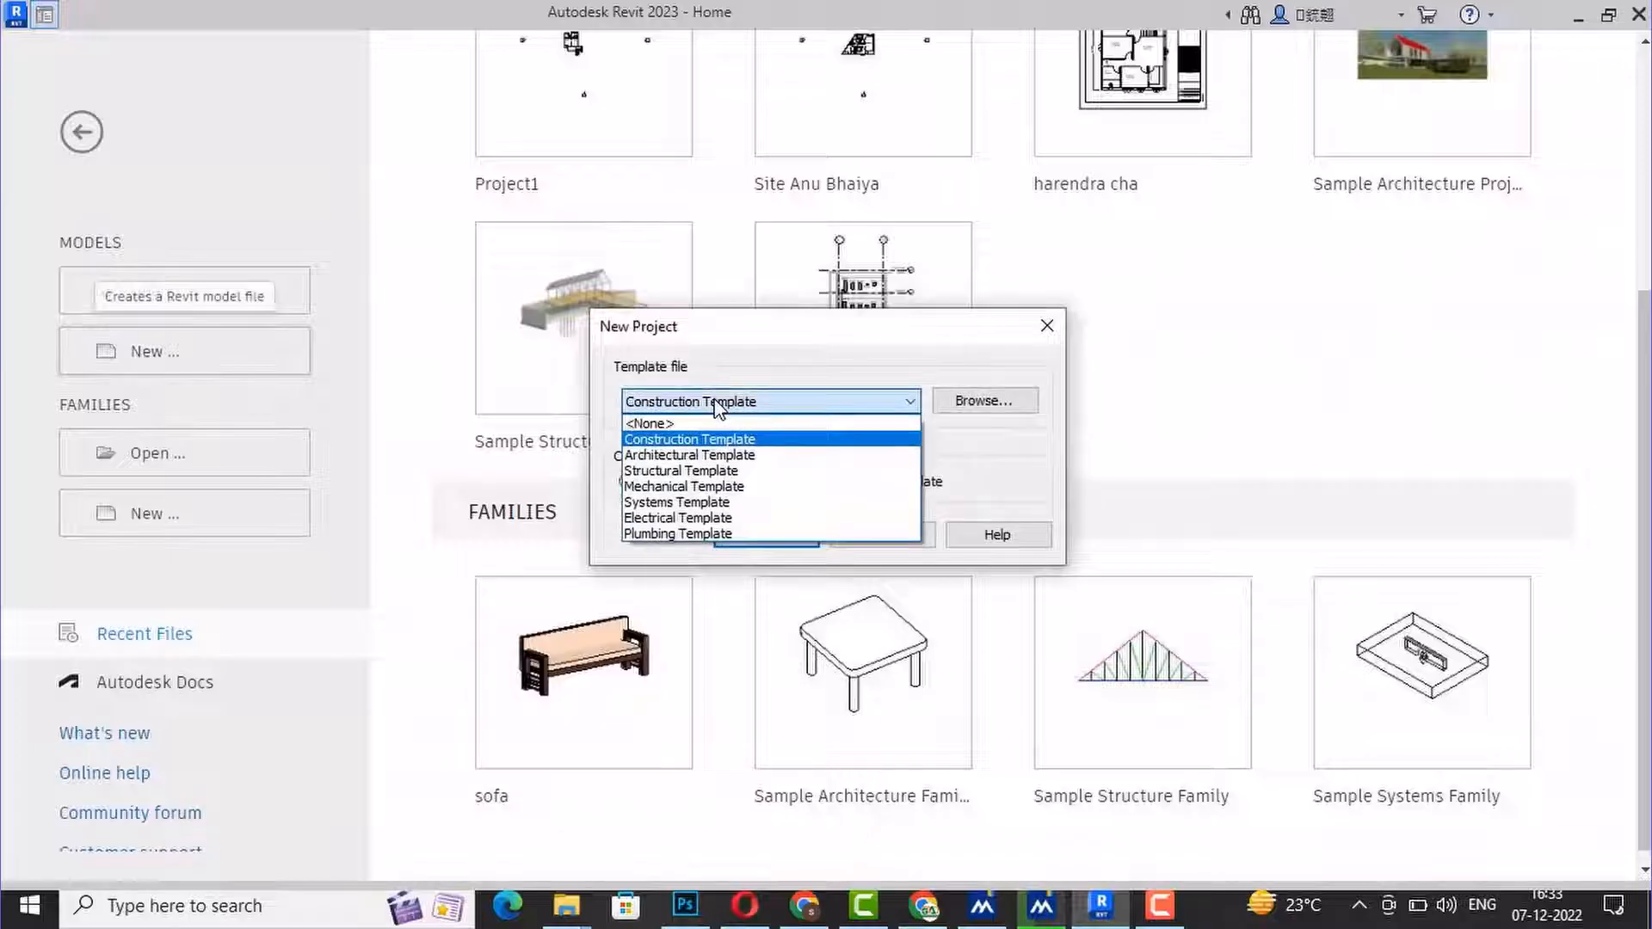
click(694, 458)
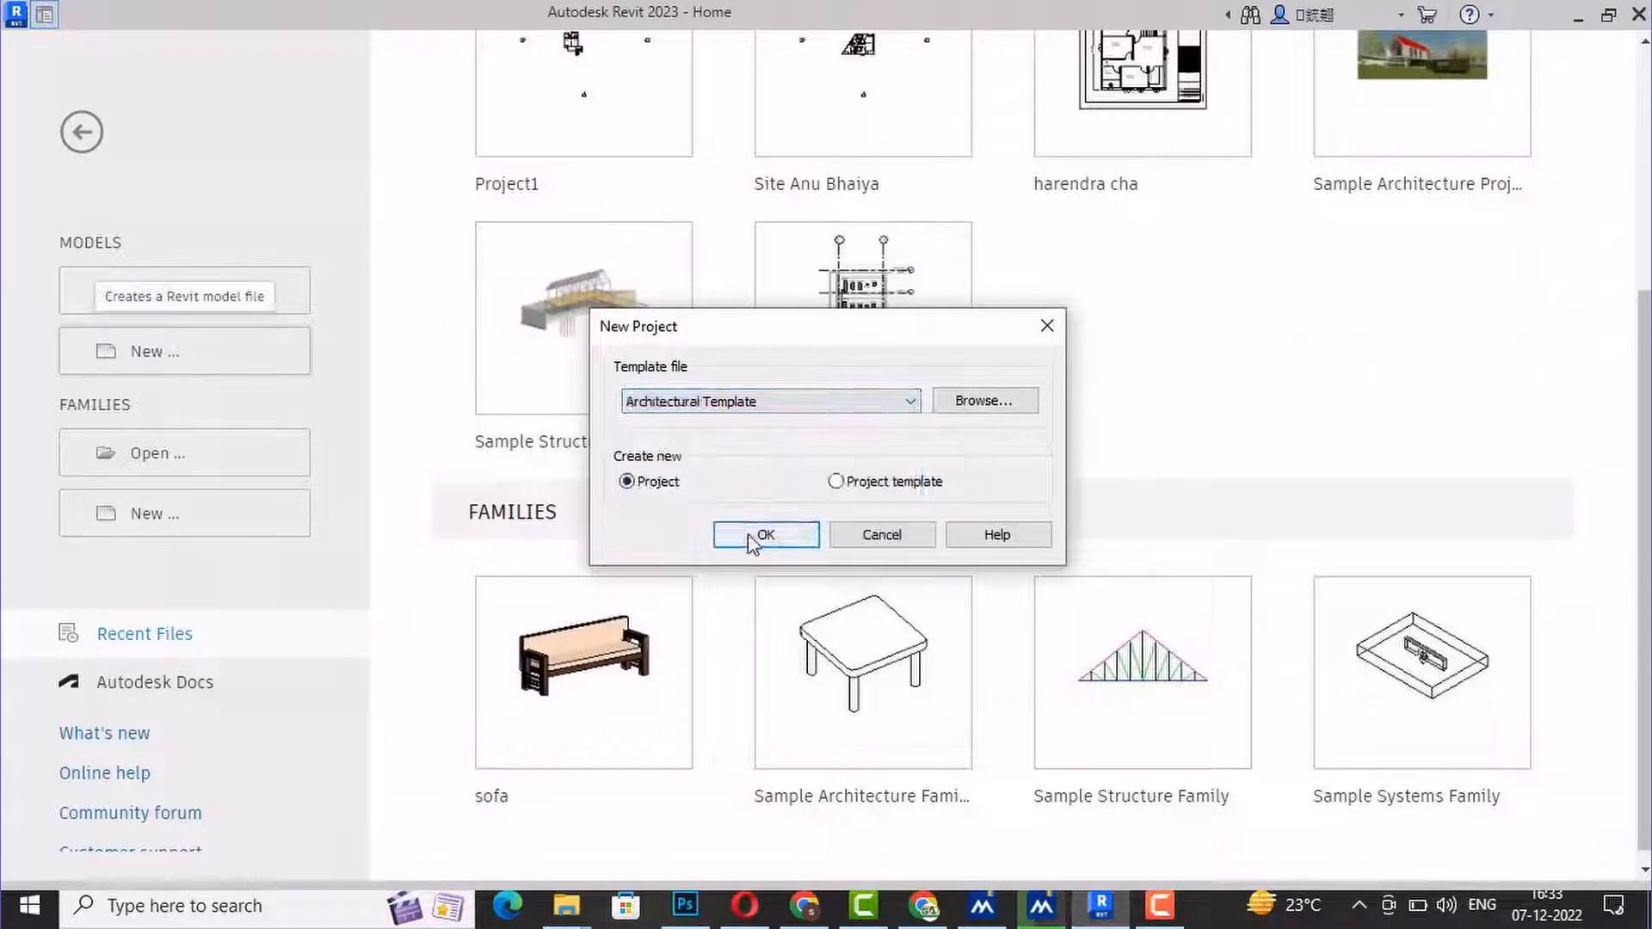
click(787, 540)
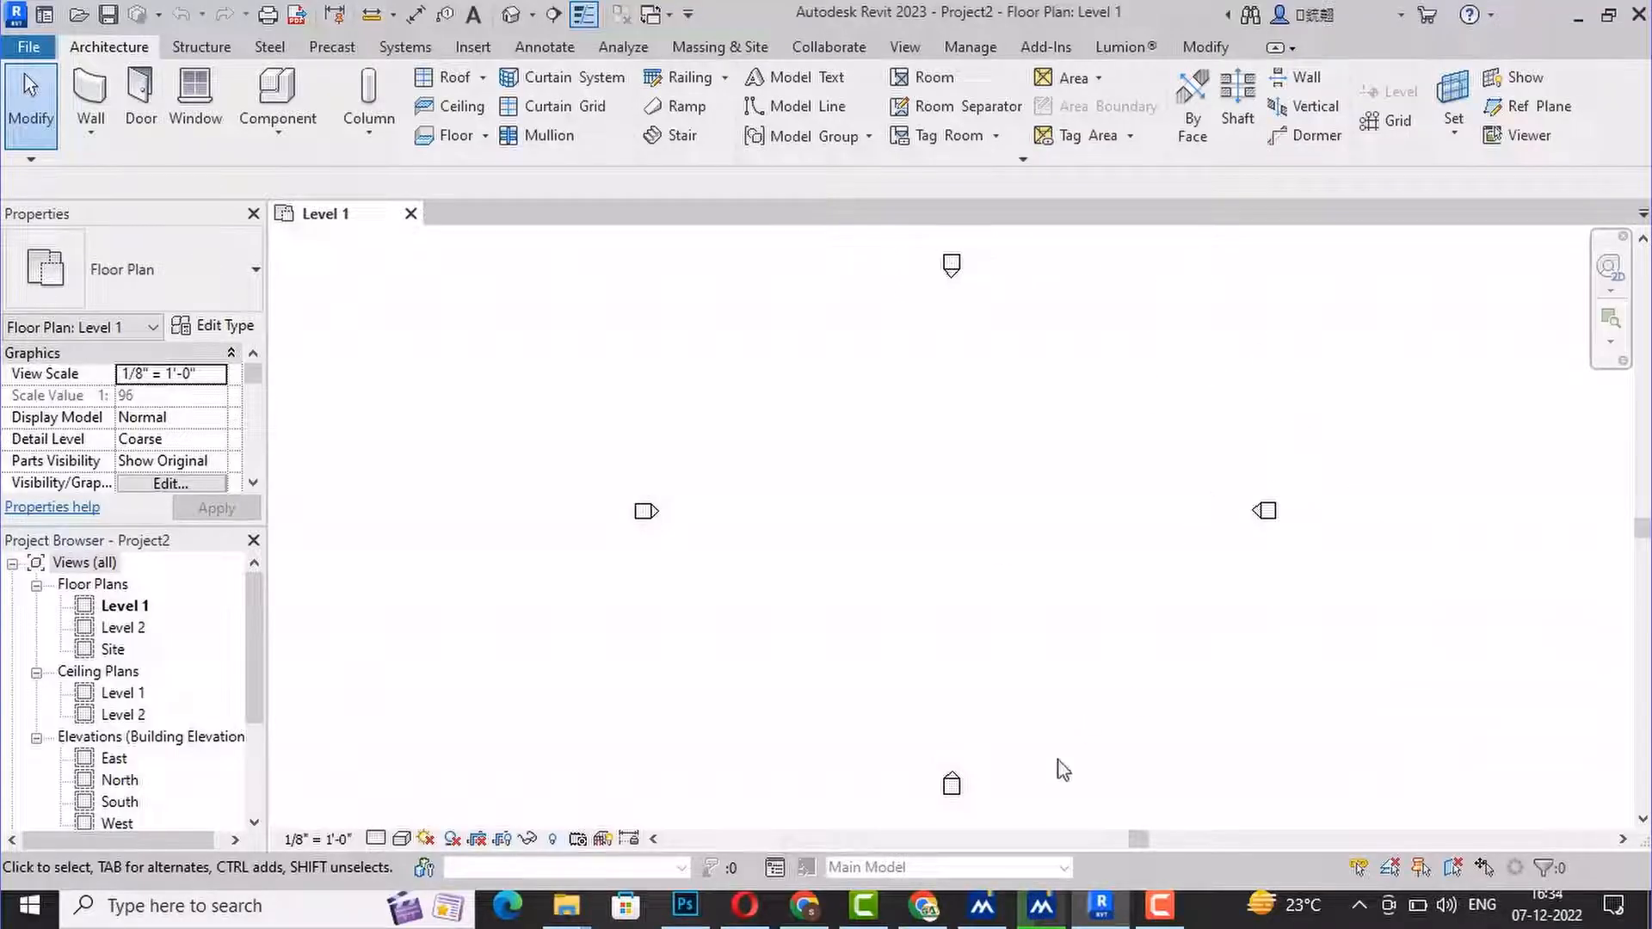
Draw two chained Generic - 8" walls on Level 1: a horizontal one about 32' long and a vertical one about 20' down from its end
scroll(899, 511, up, 1)
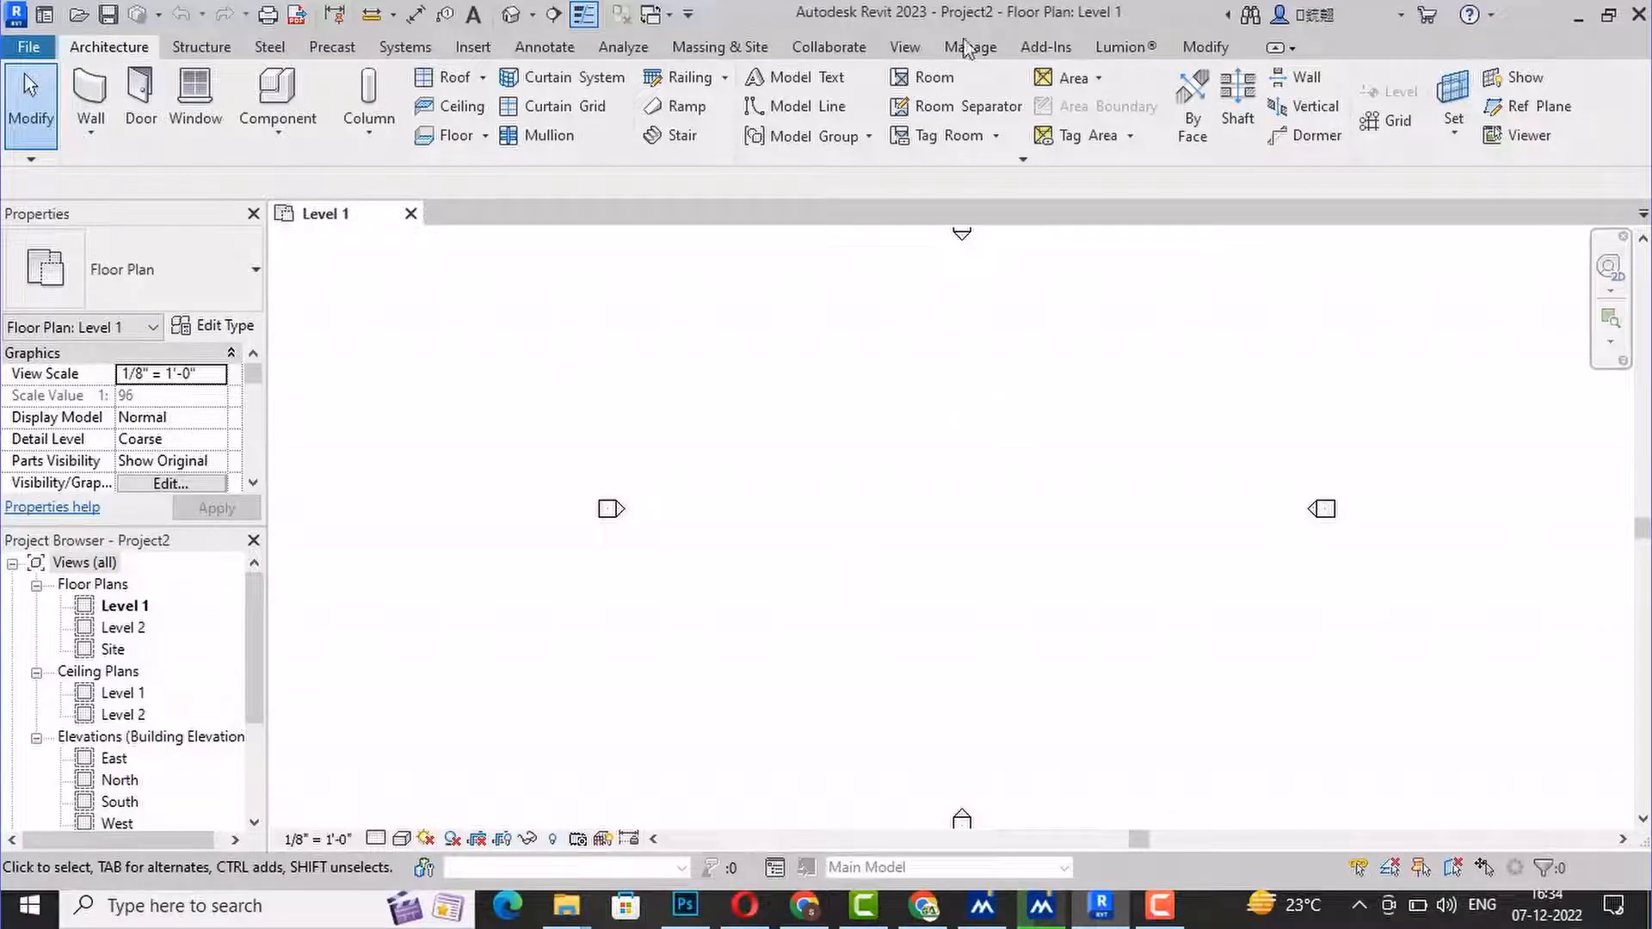
click(90, 90)
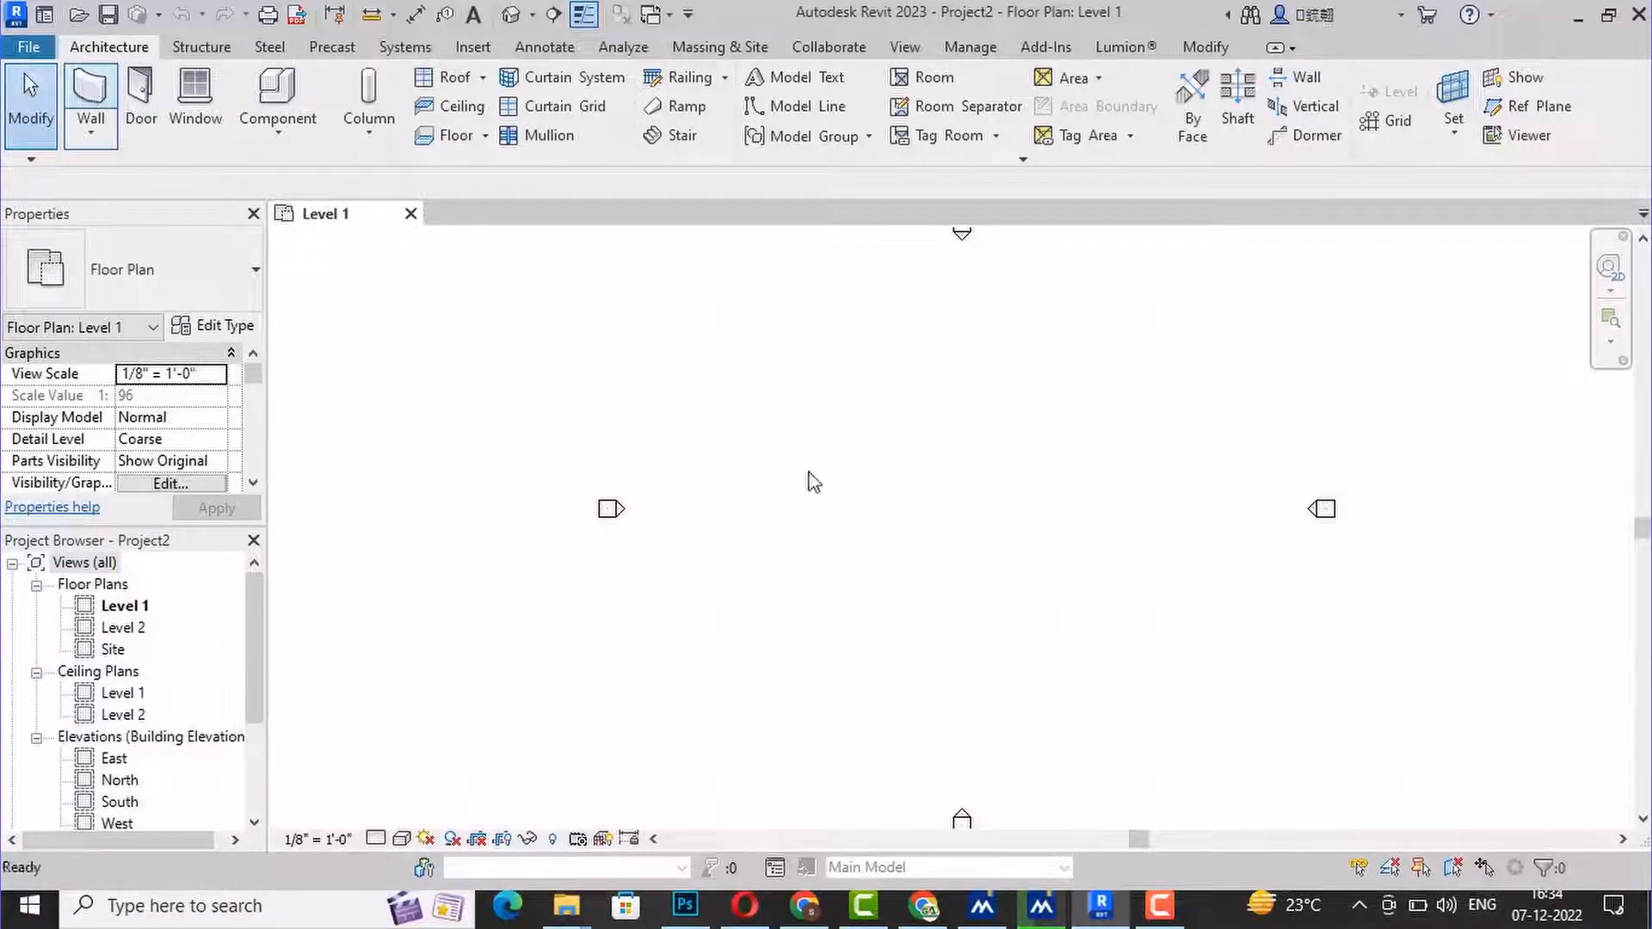
click(781, 425)
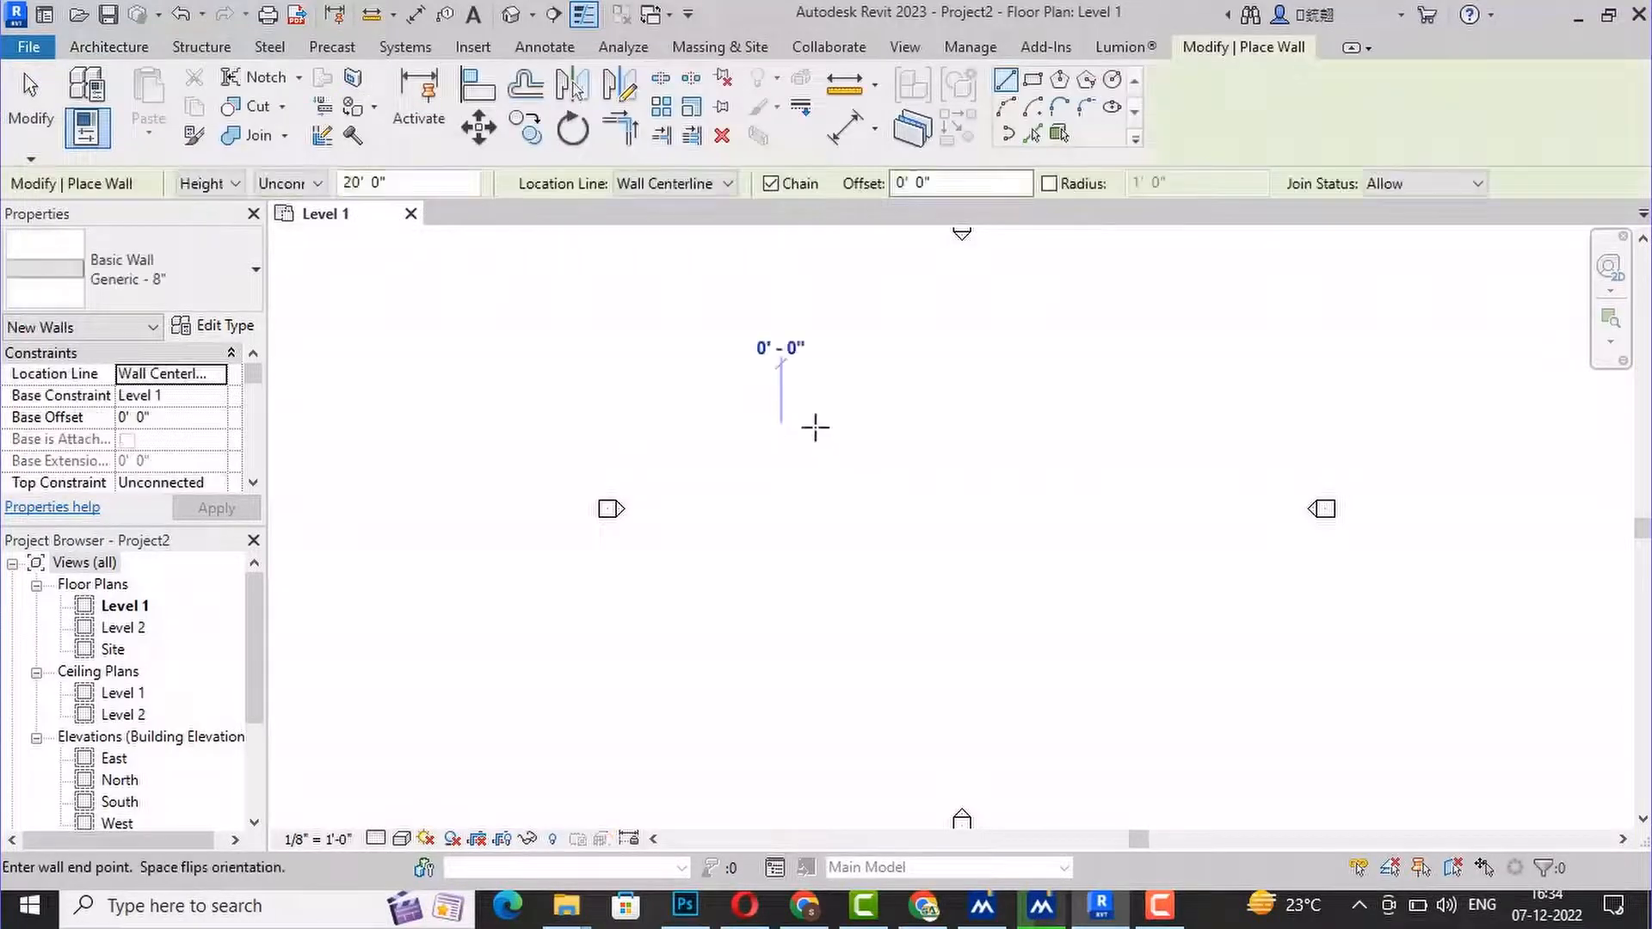
click(922, 424)
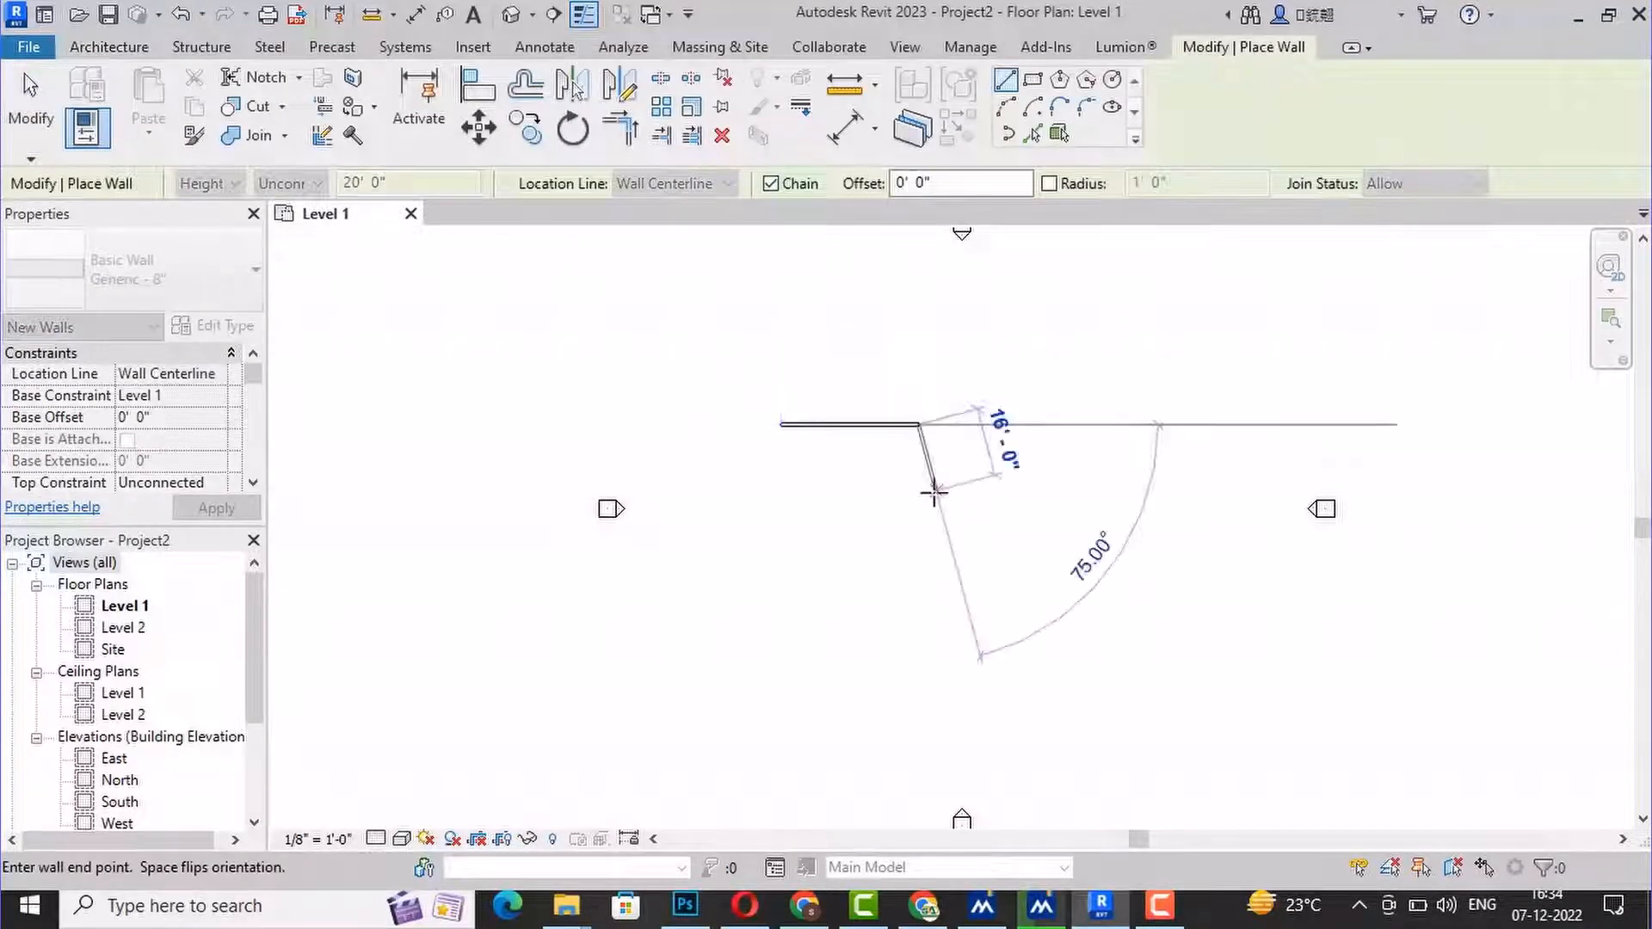
click(917, 515)
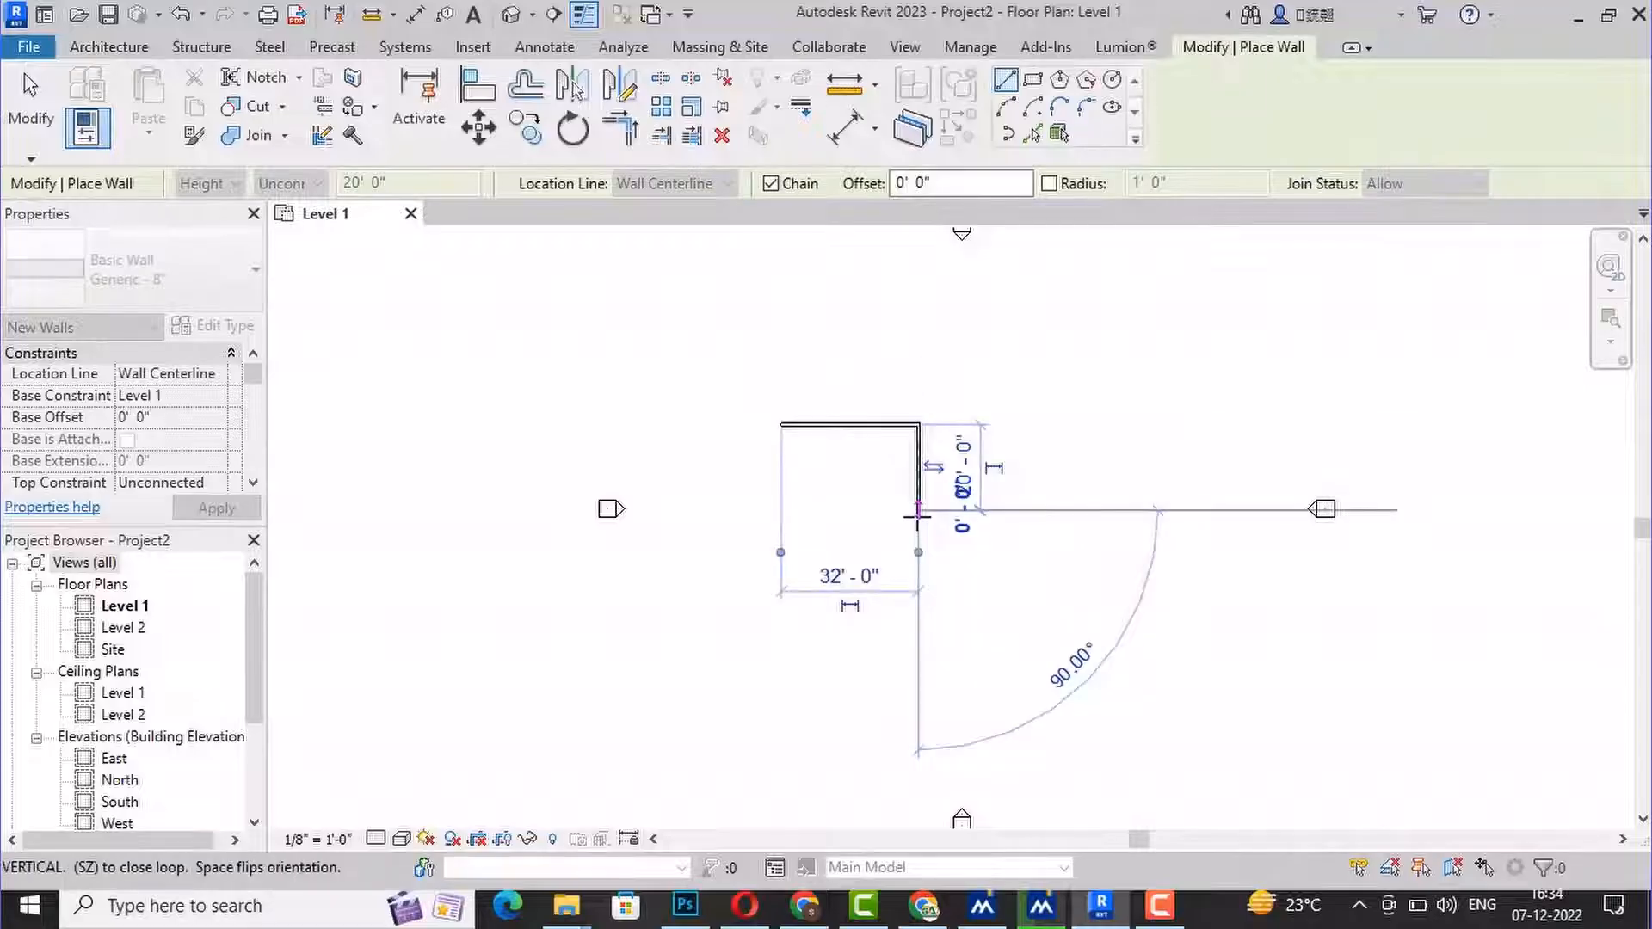
key(Escape)
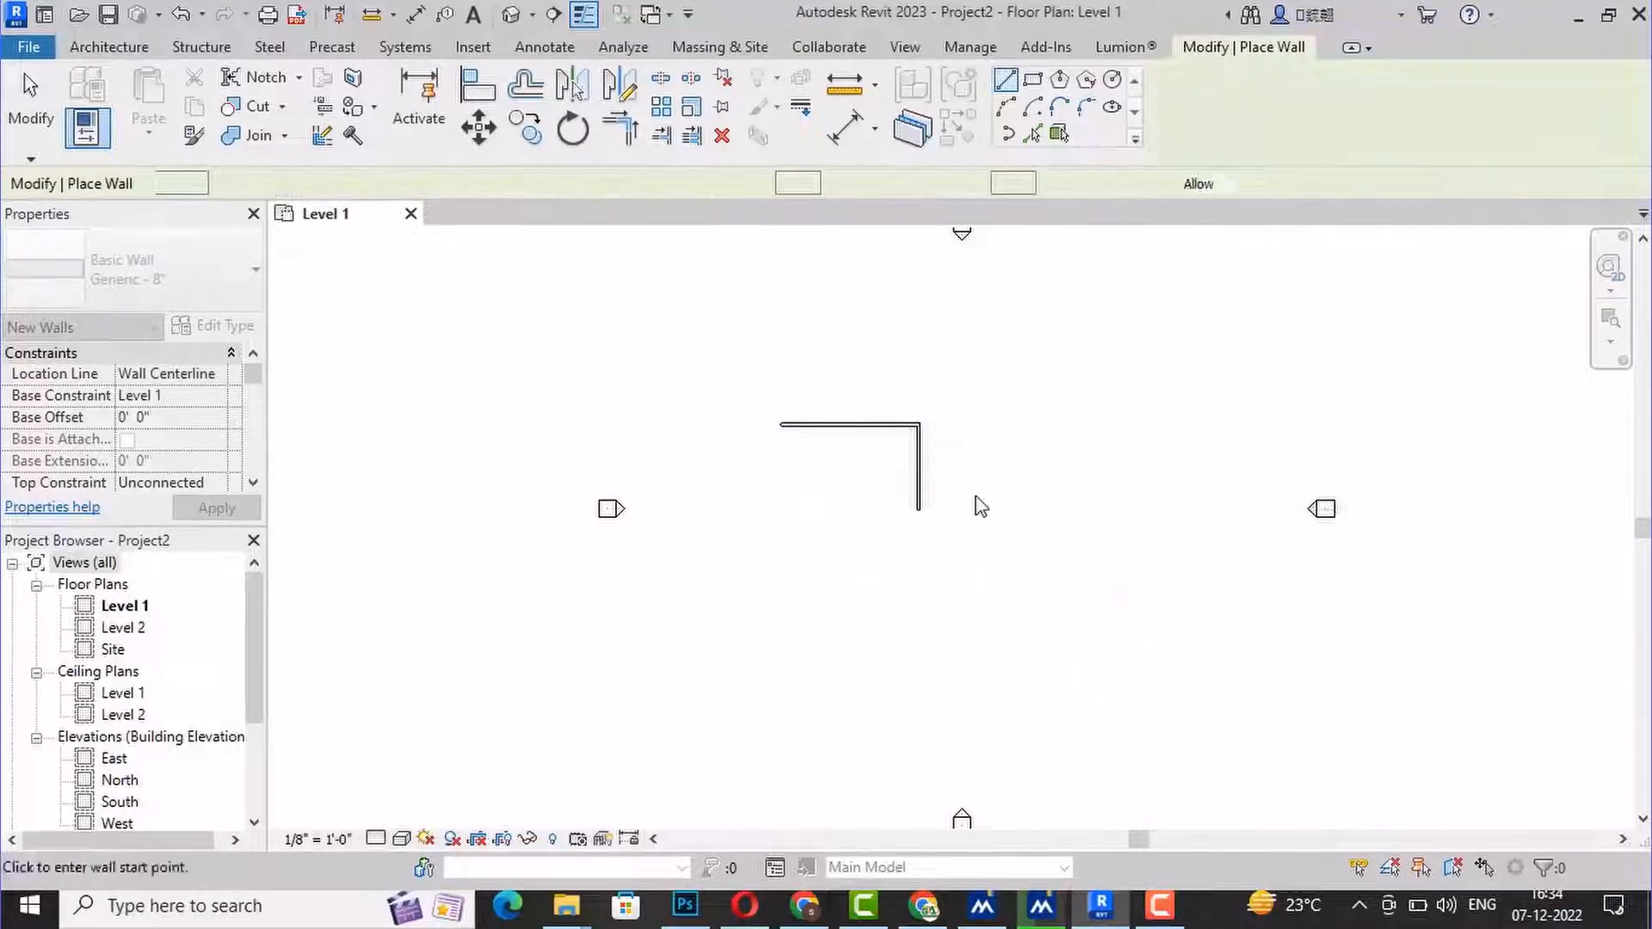
key(Escape)
Delete both walls from the Level 1 floor plan
drag(987, 570, 729, 350)
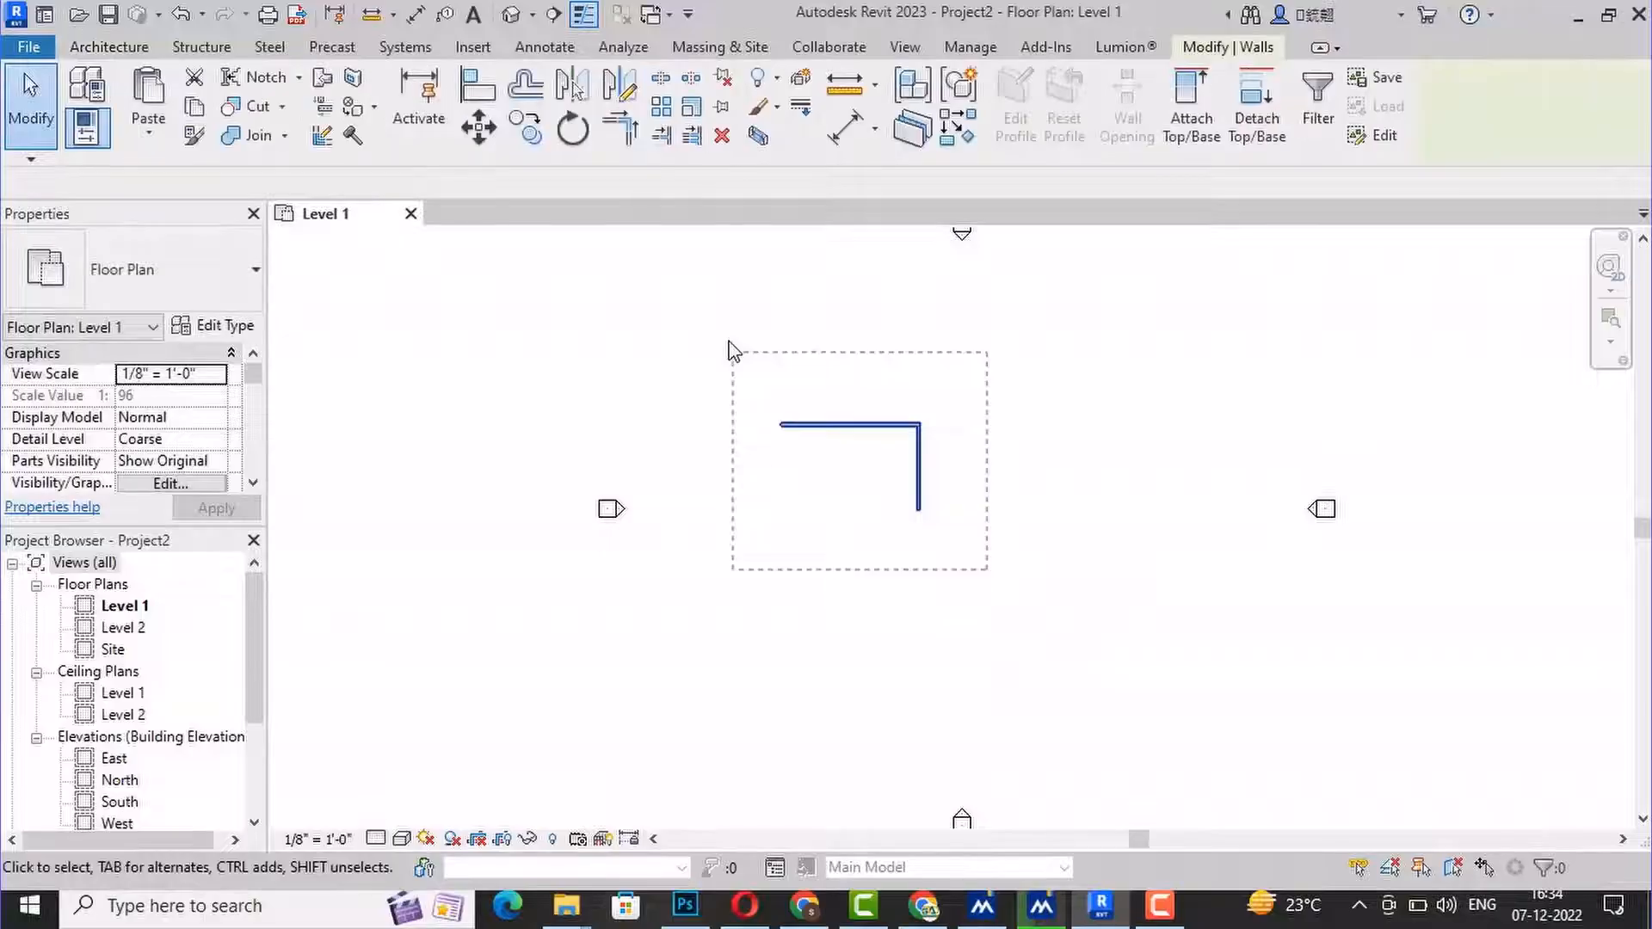
key(Delete)
scroll(895, 549, down, 1)
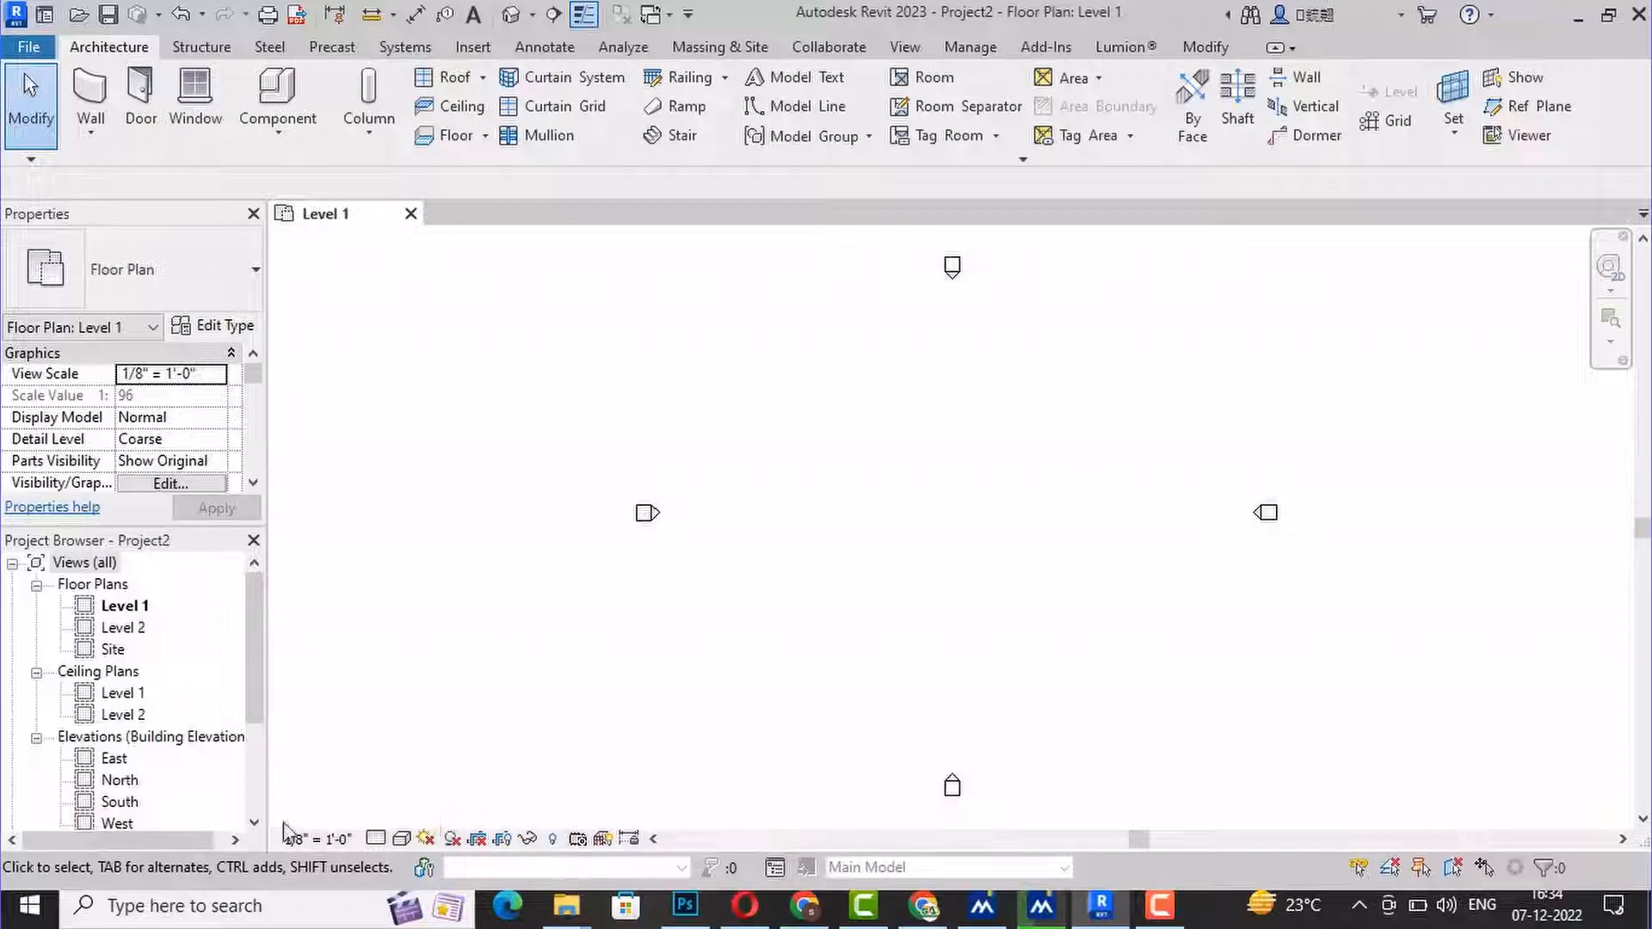
Review the detail level, visual style and sun path choices for the Level 1 view, plus the Thin Lines display option
click(377, 840)
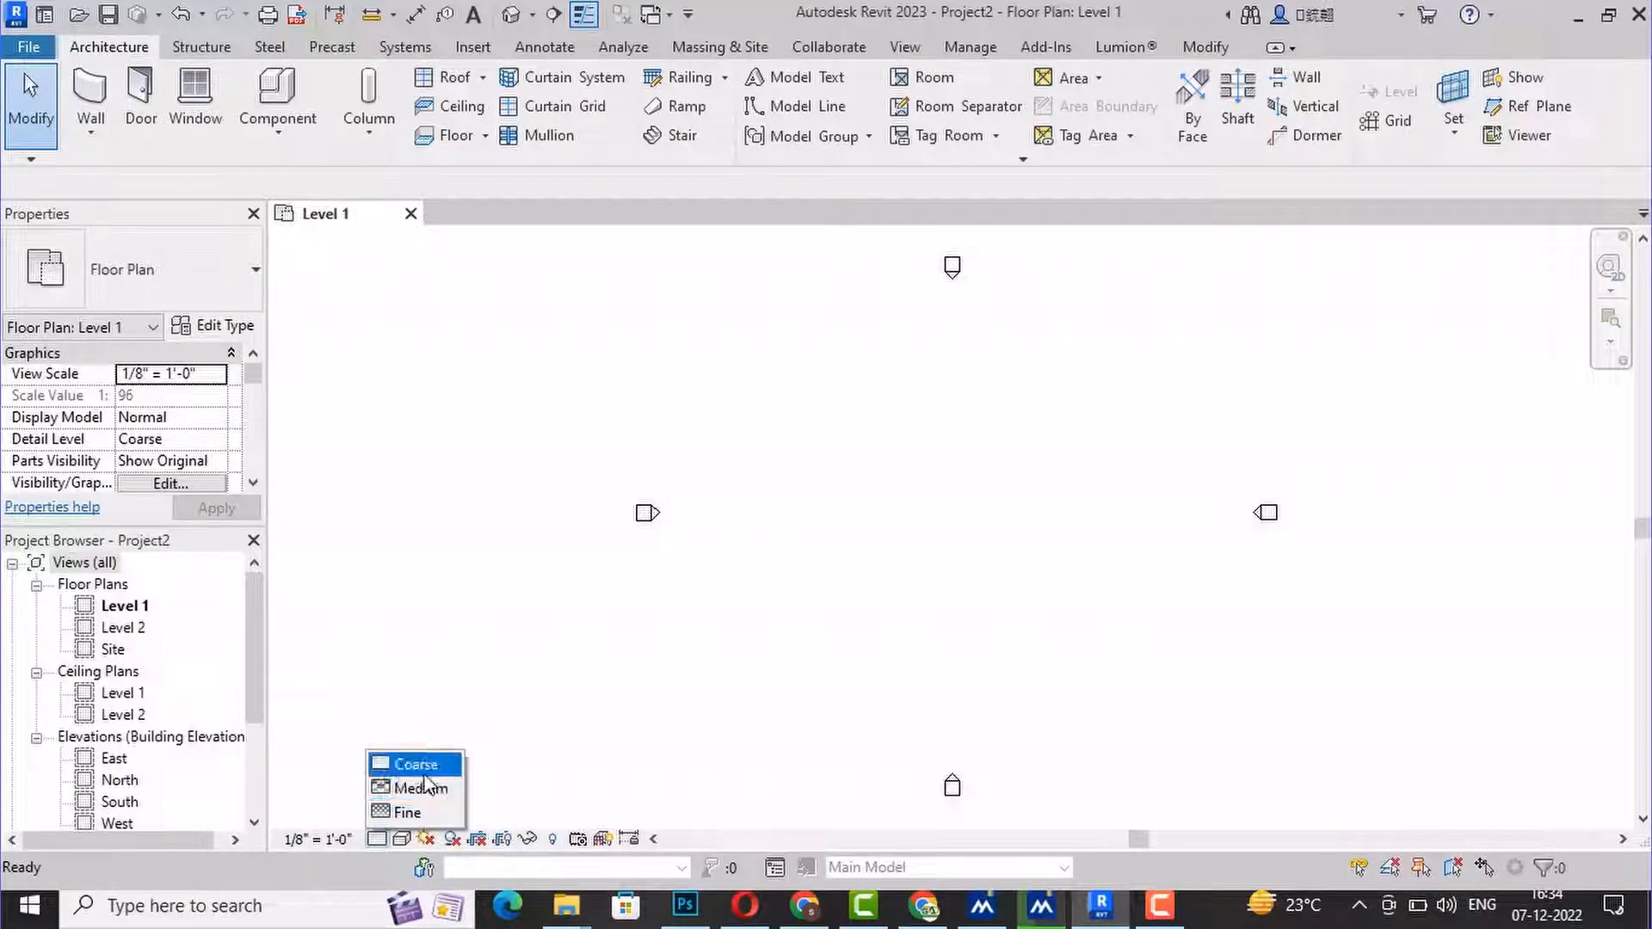
click(707, 688)
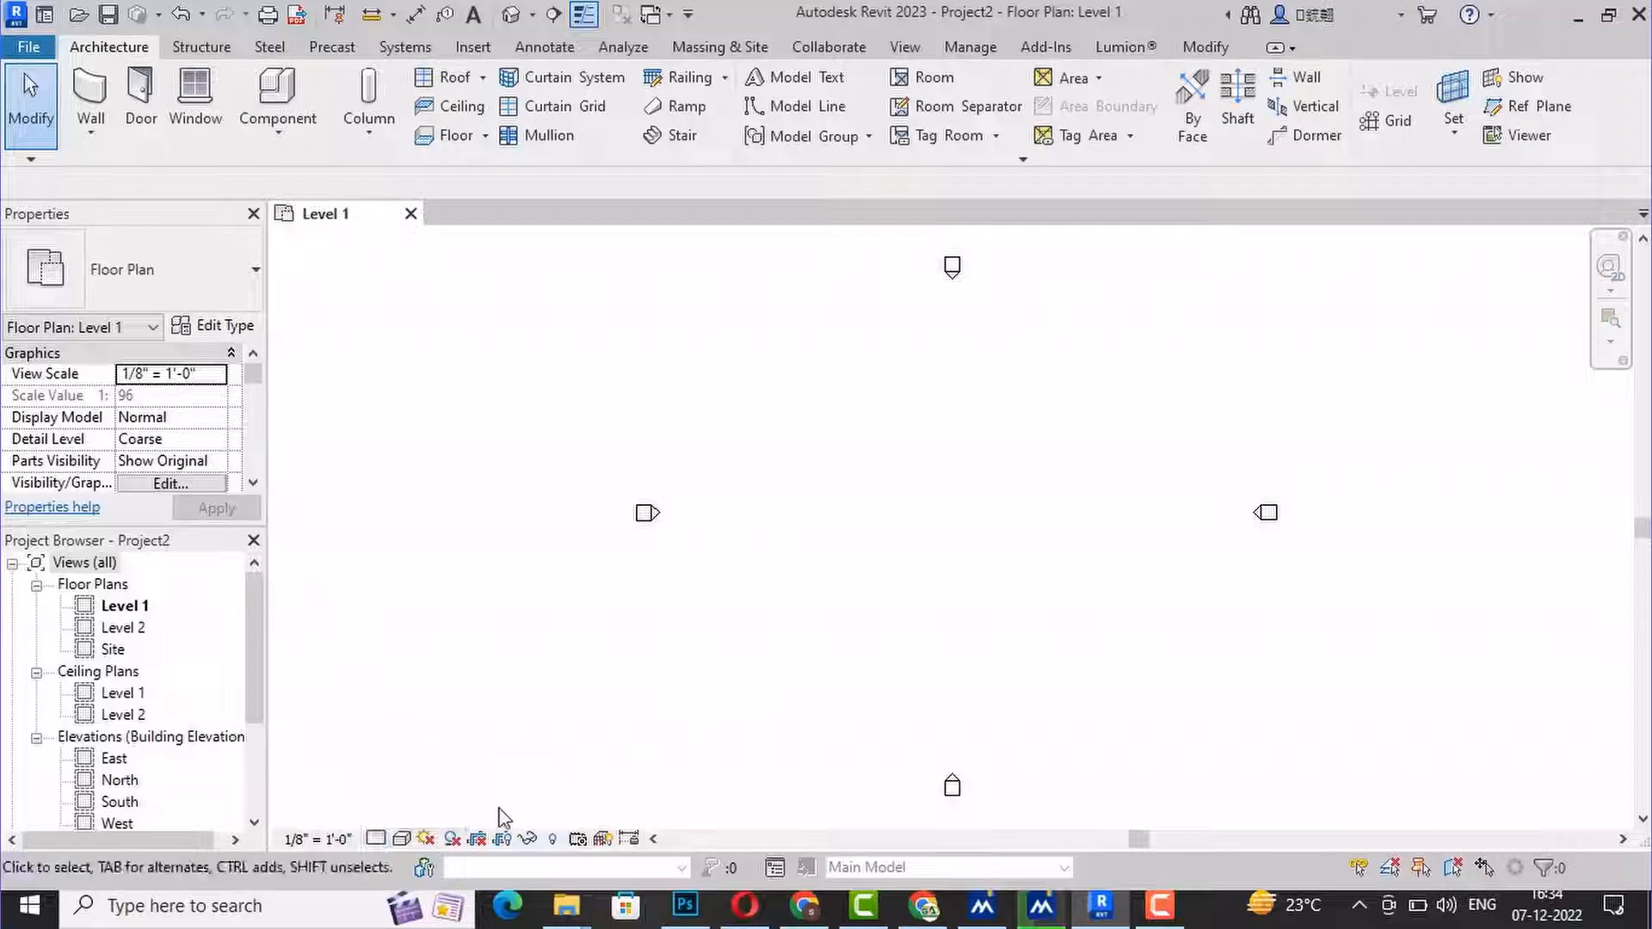
click(402, 839)
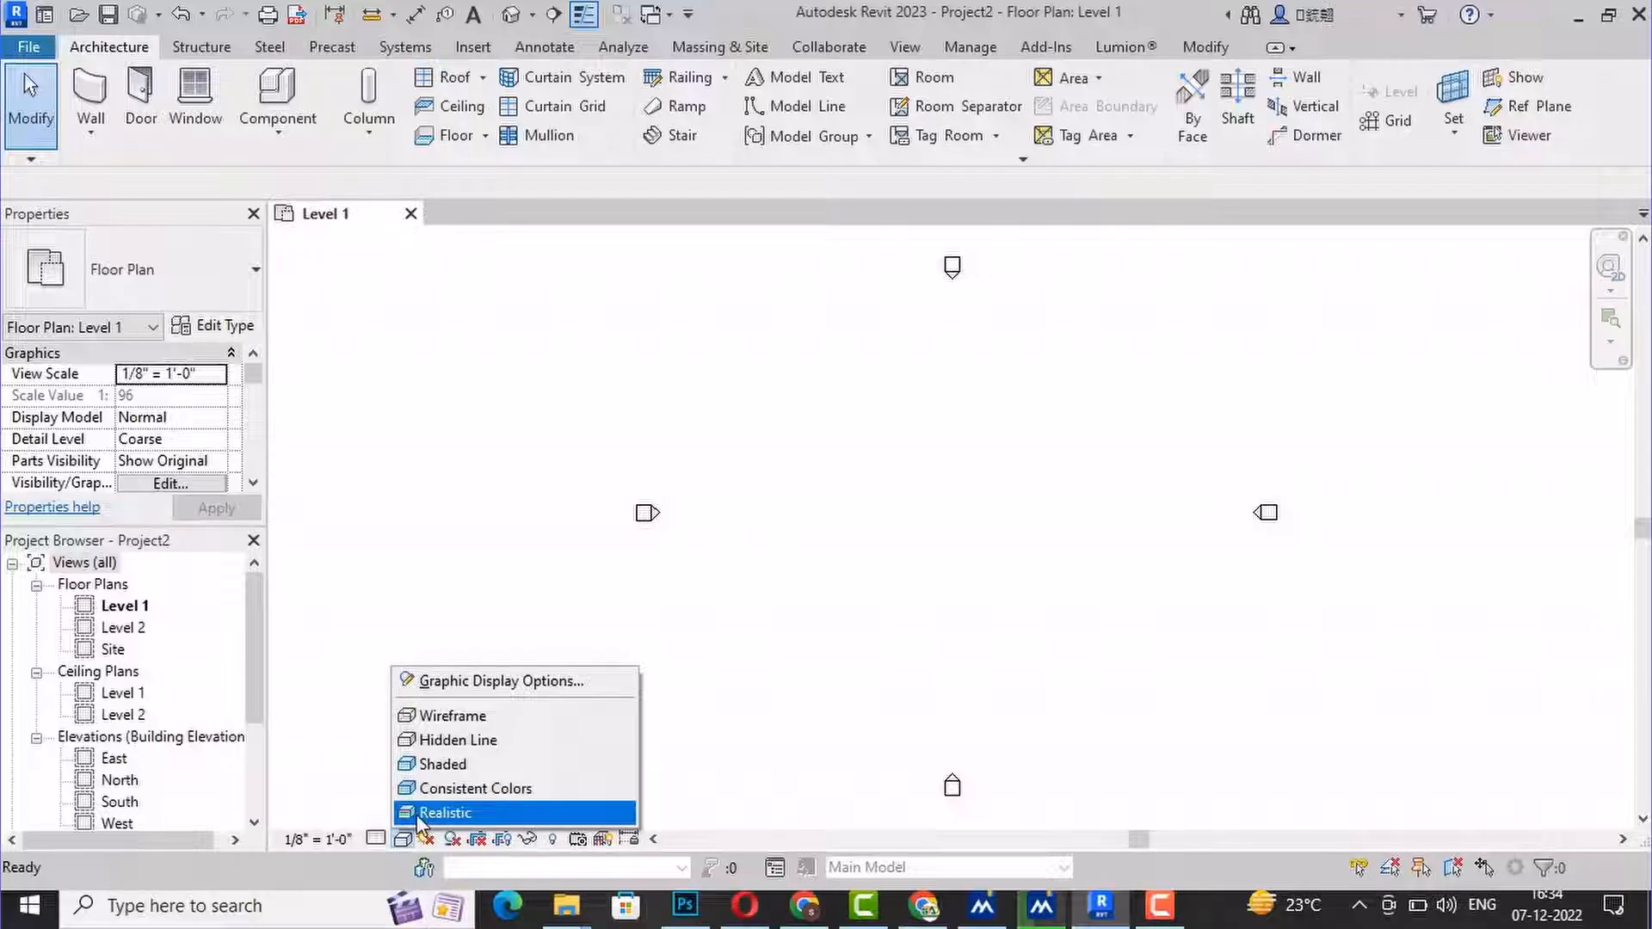
click(497, 432)
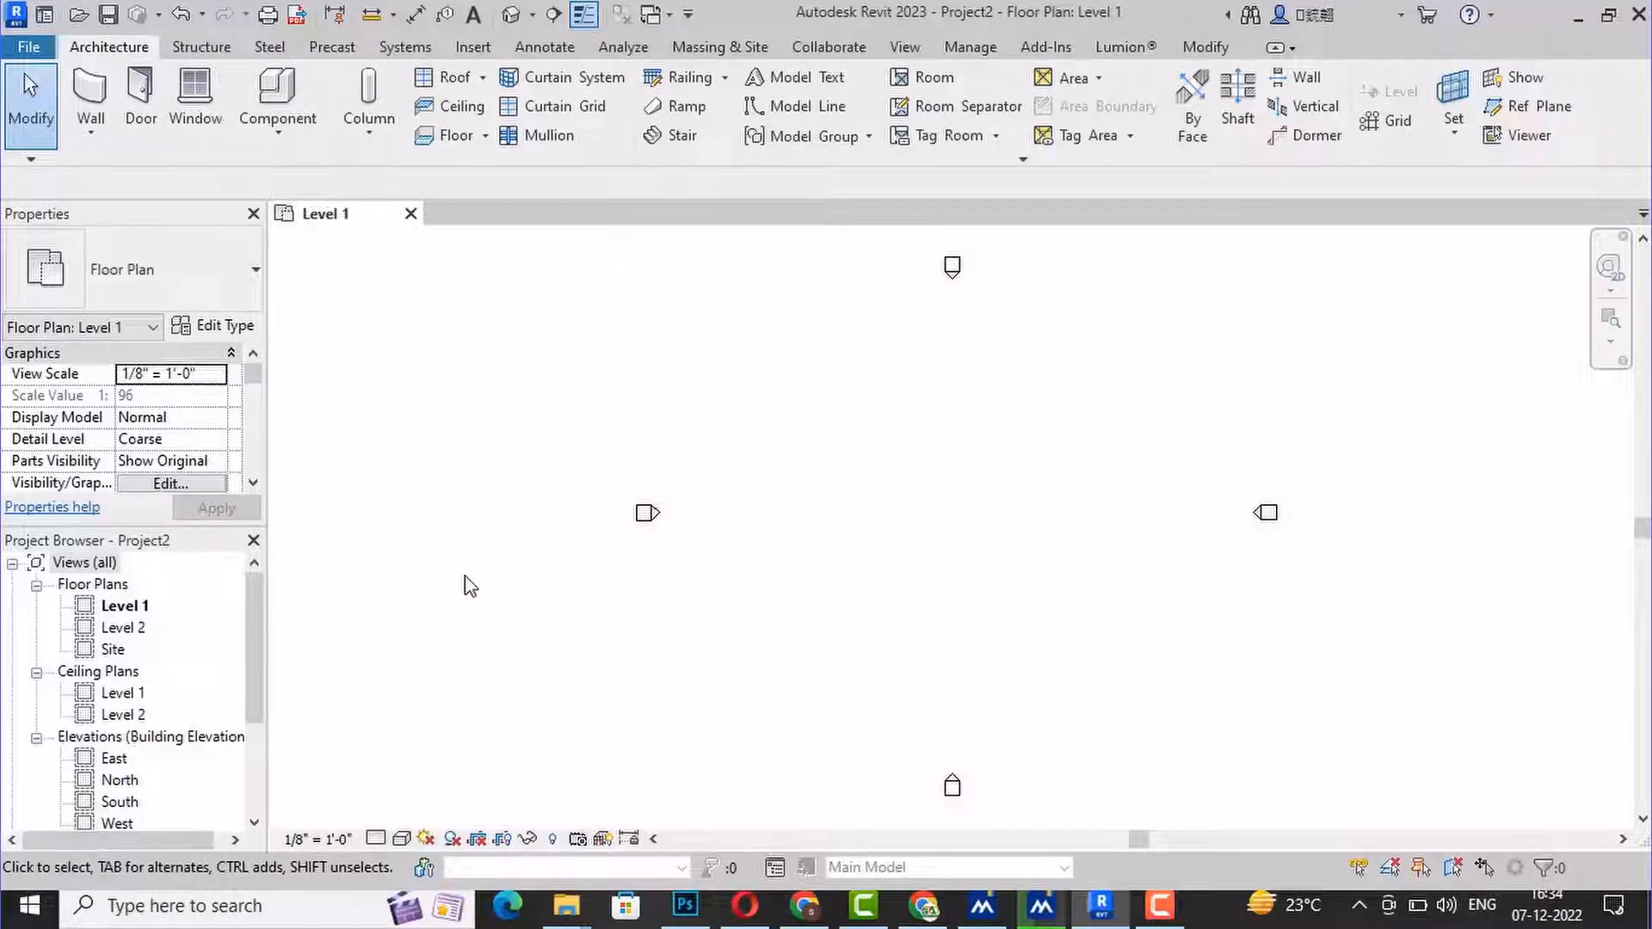
click(425, 839)
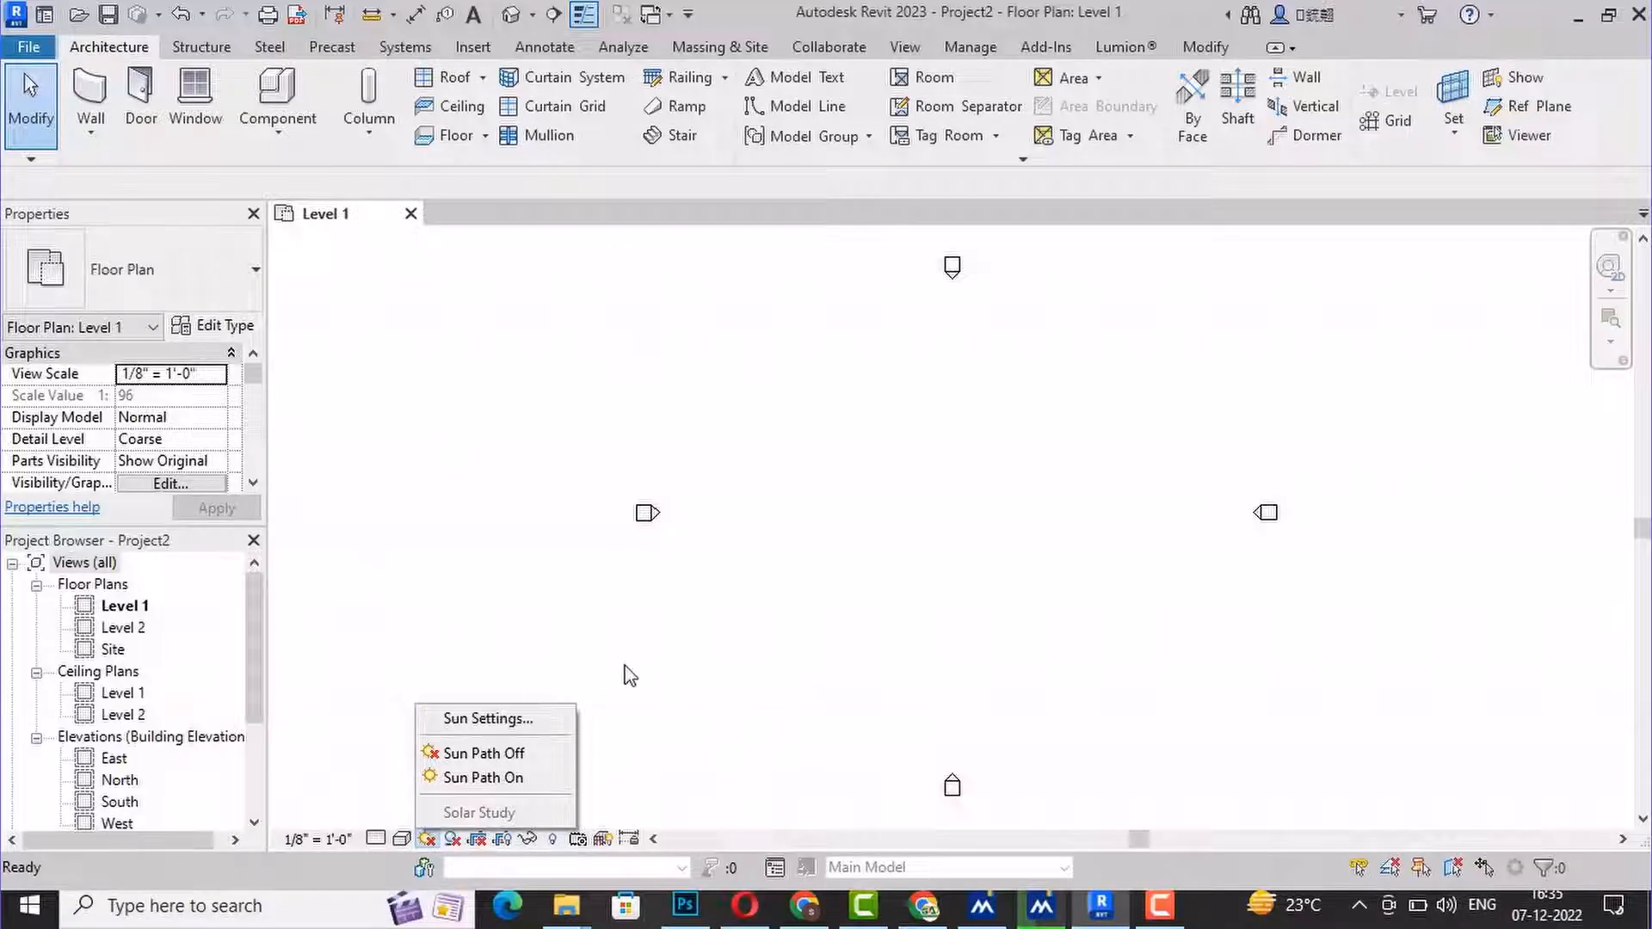
click(666, 681)
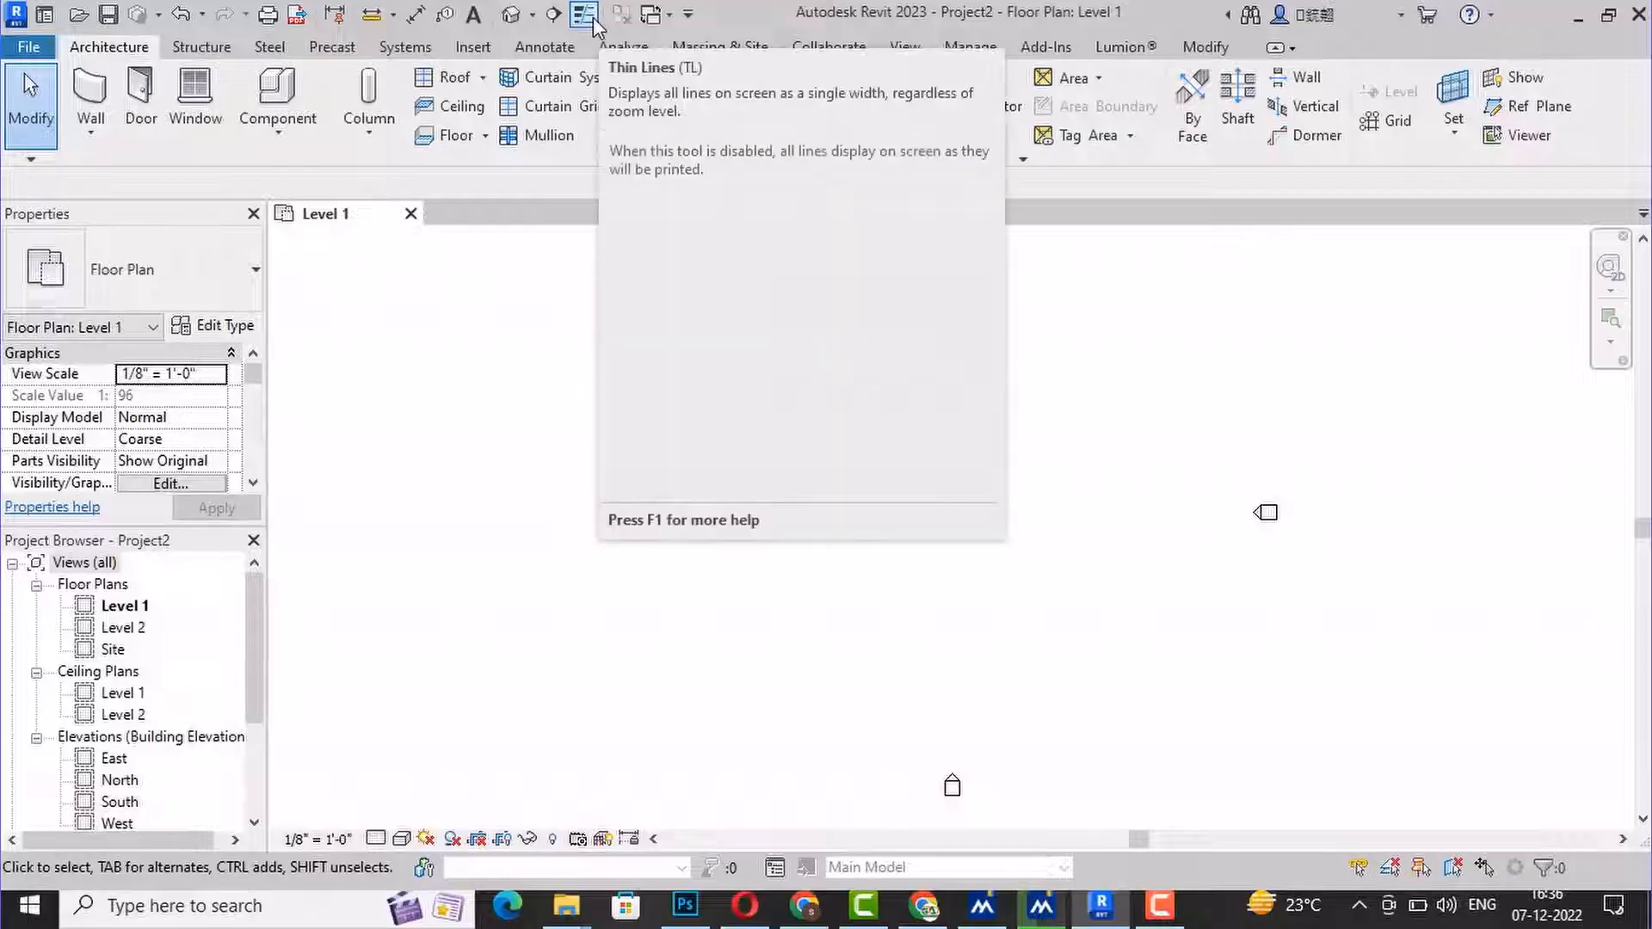
click(585, 15)
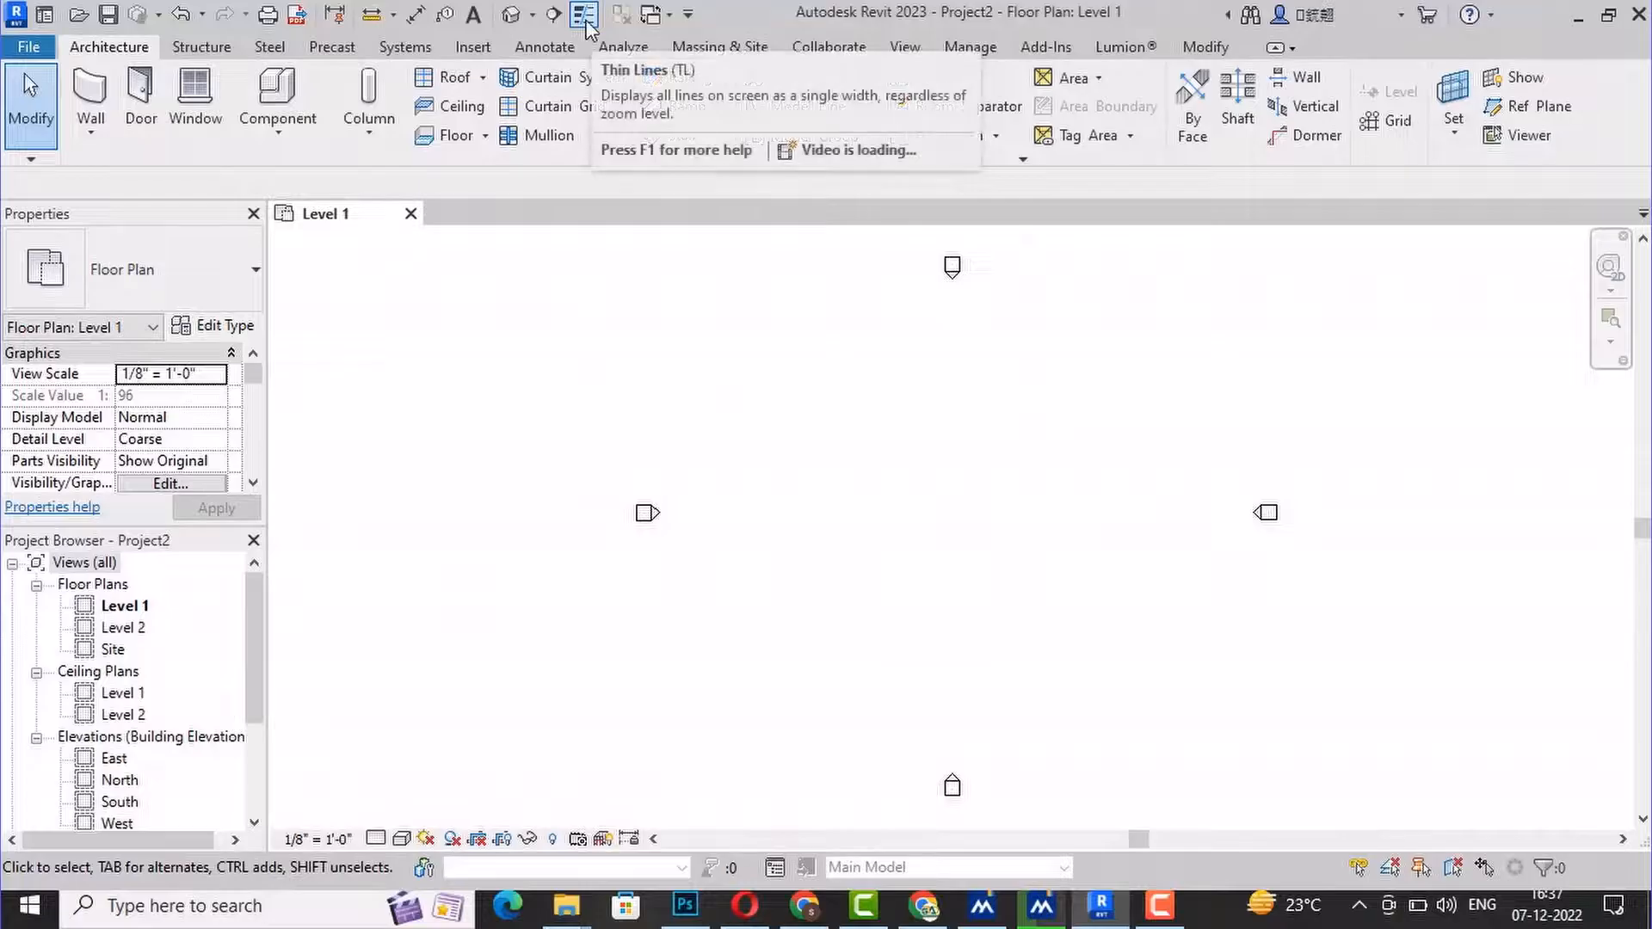
Examine the file commands for opening, saving and exporting, including the full range of export formats, without running any
click(26, 48)
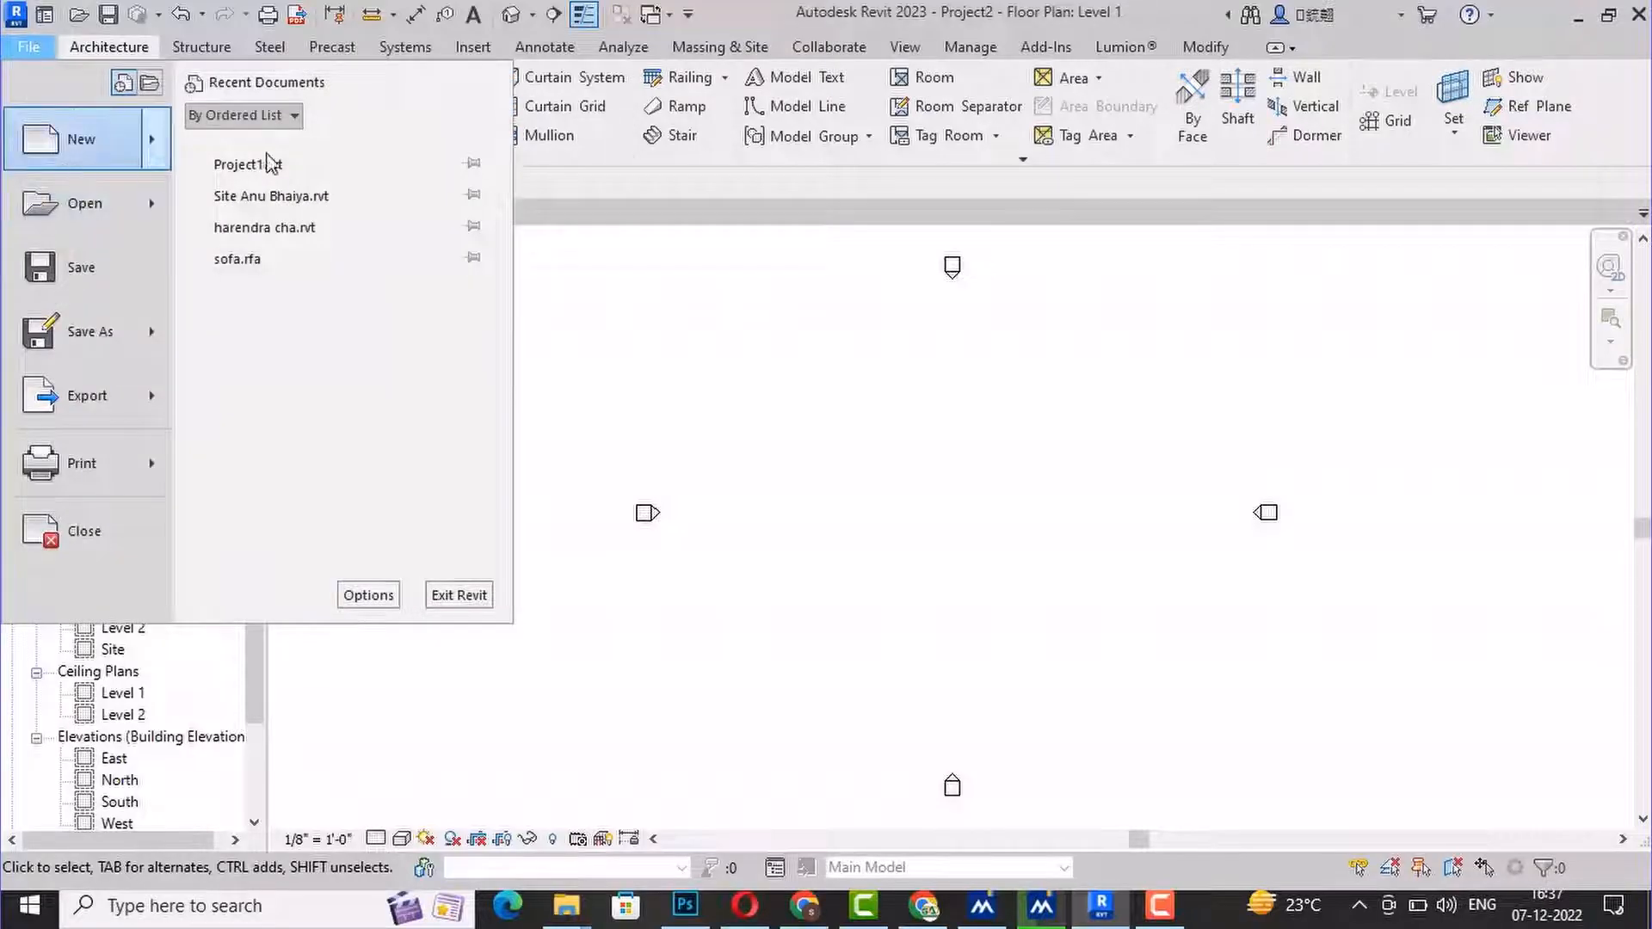
mouse_move(72, 205)
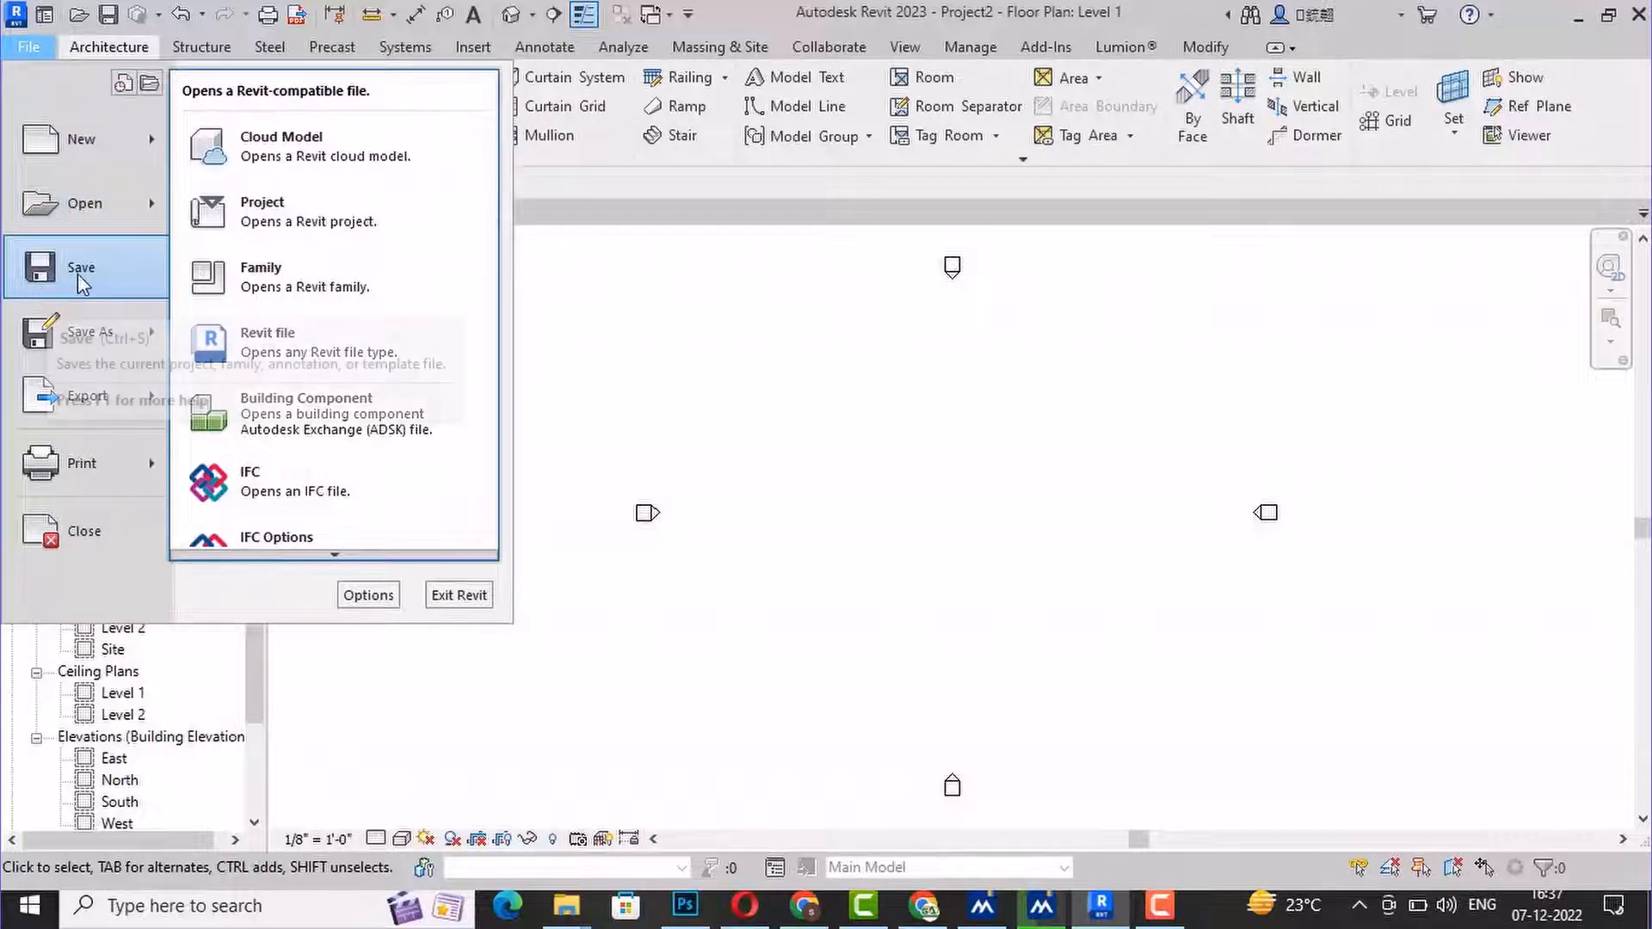
mouse_move(62, 346)
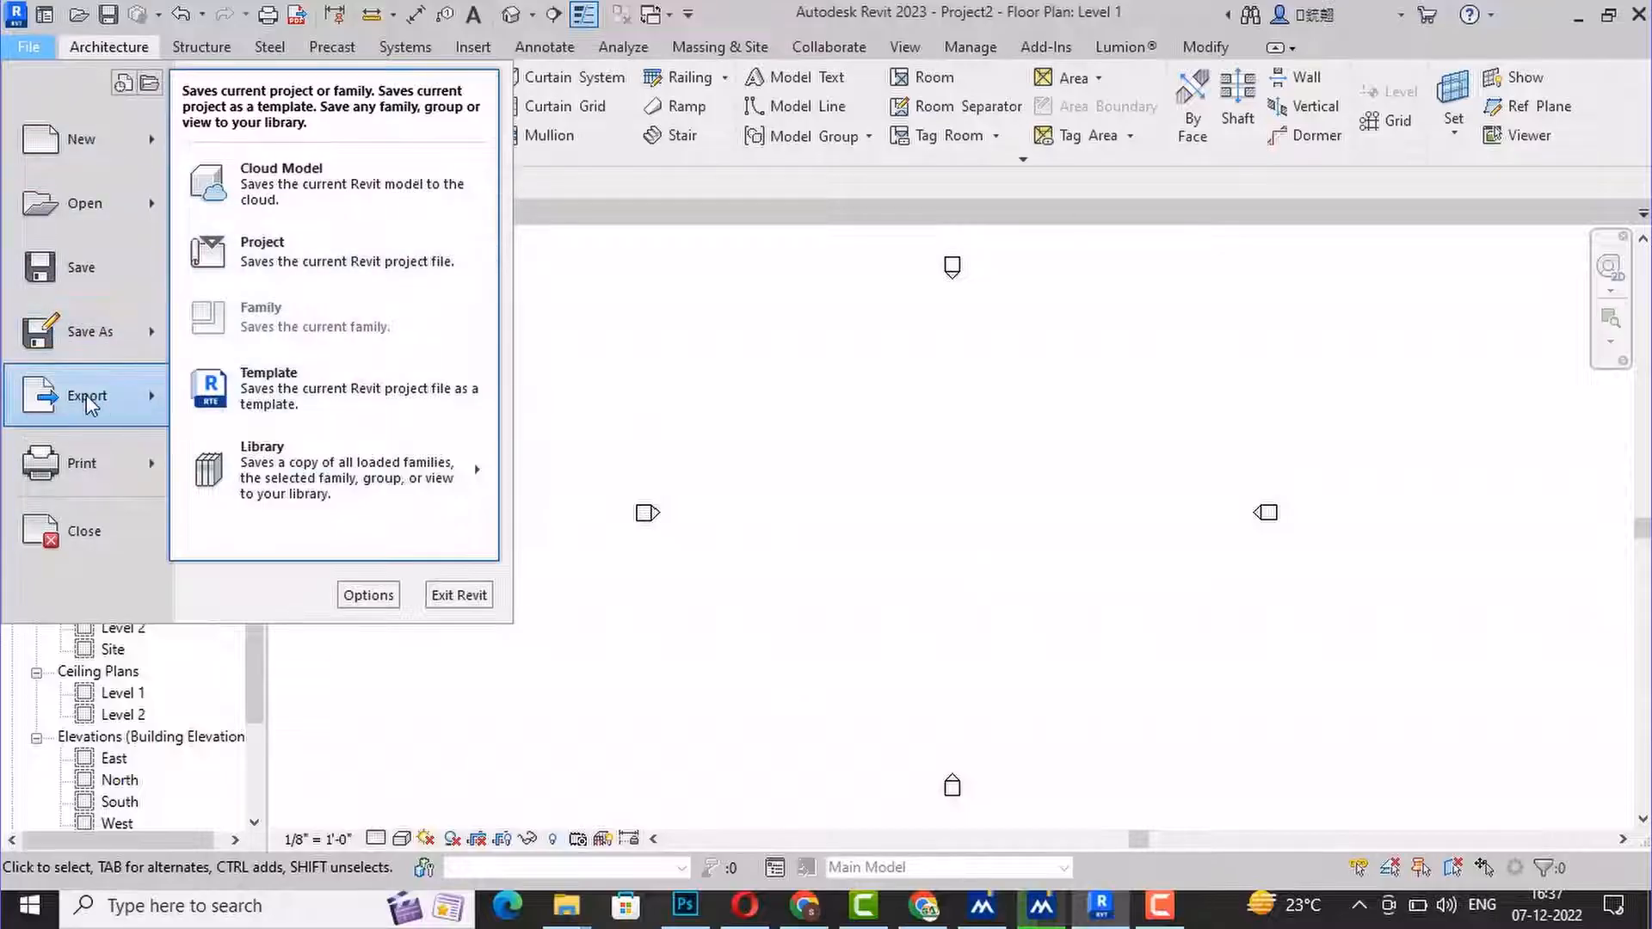
mouse_move(86, 396)
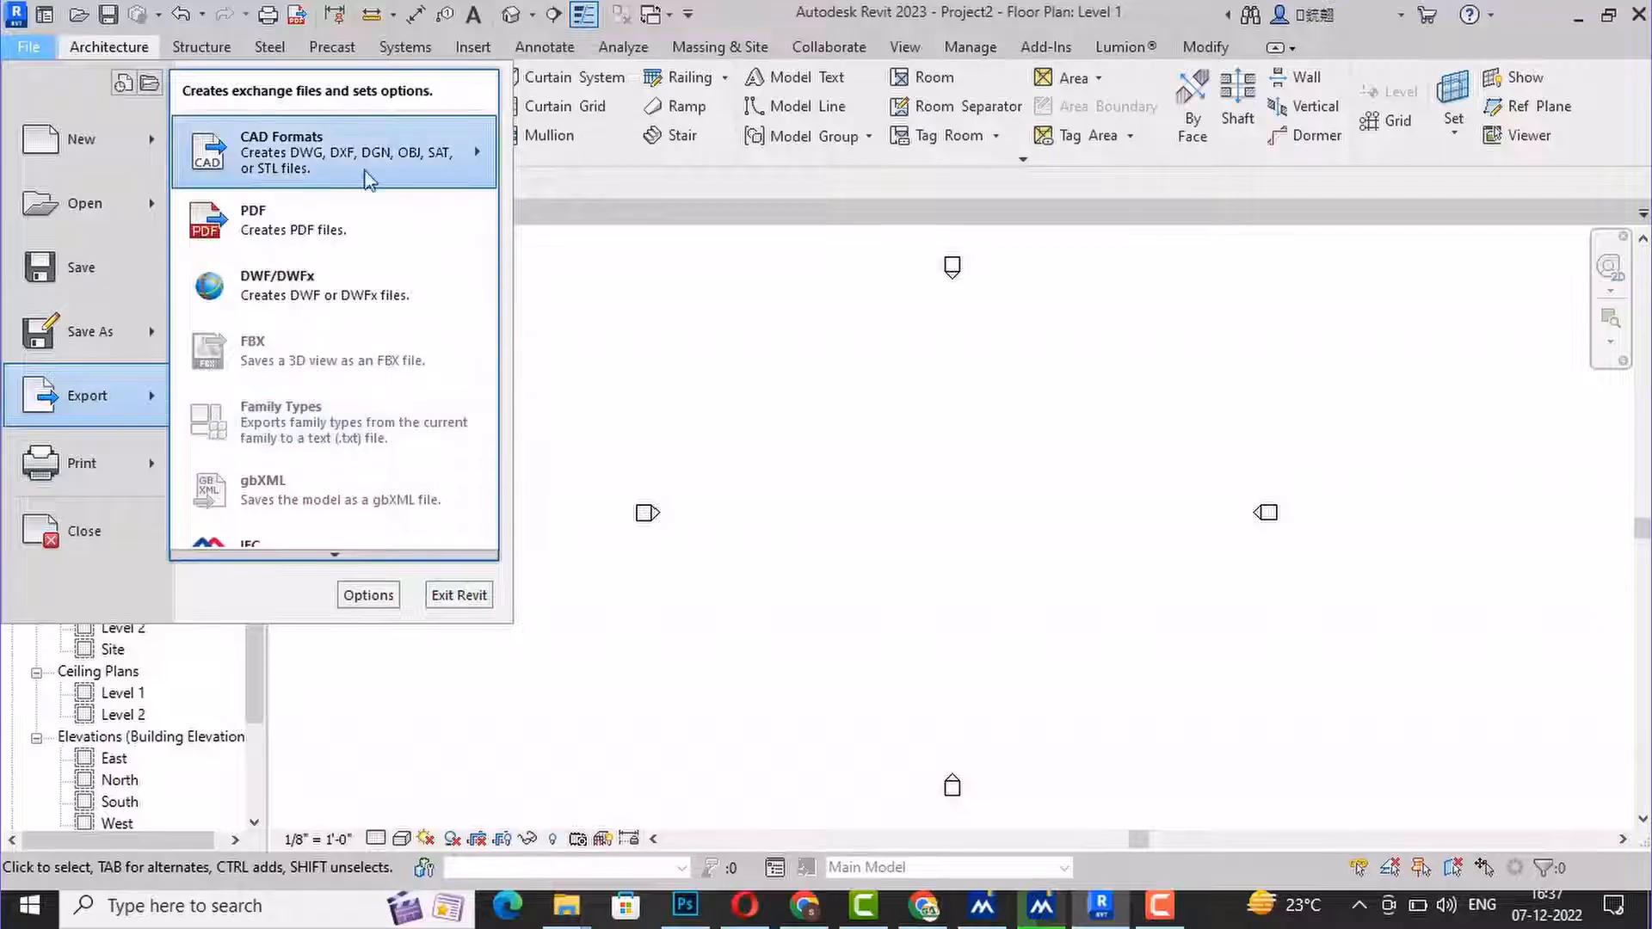
mouse_move(370, 178)
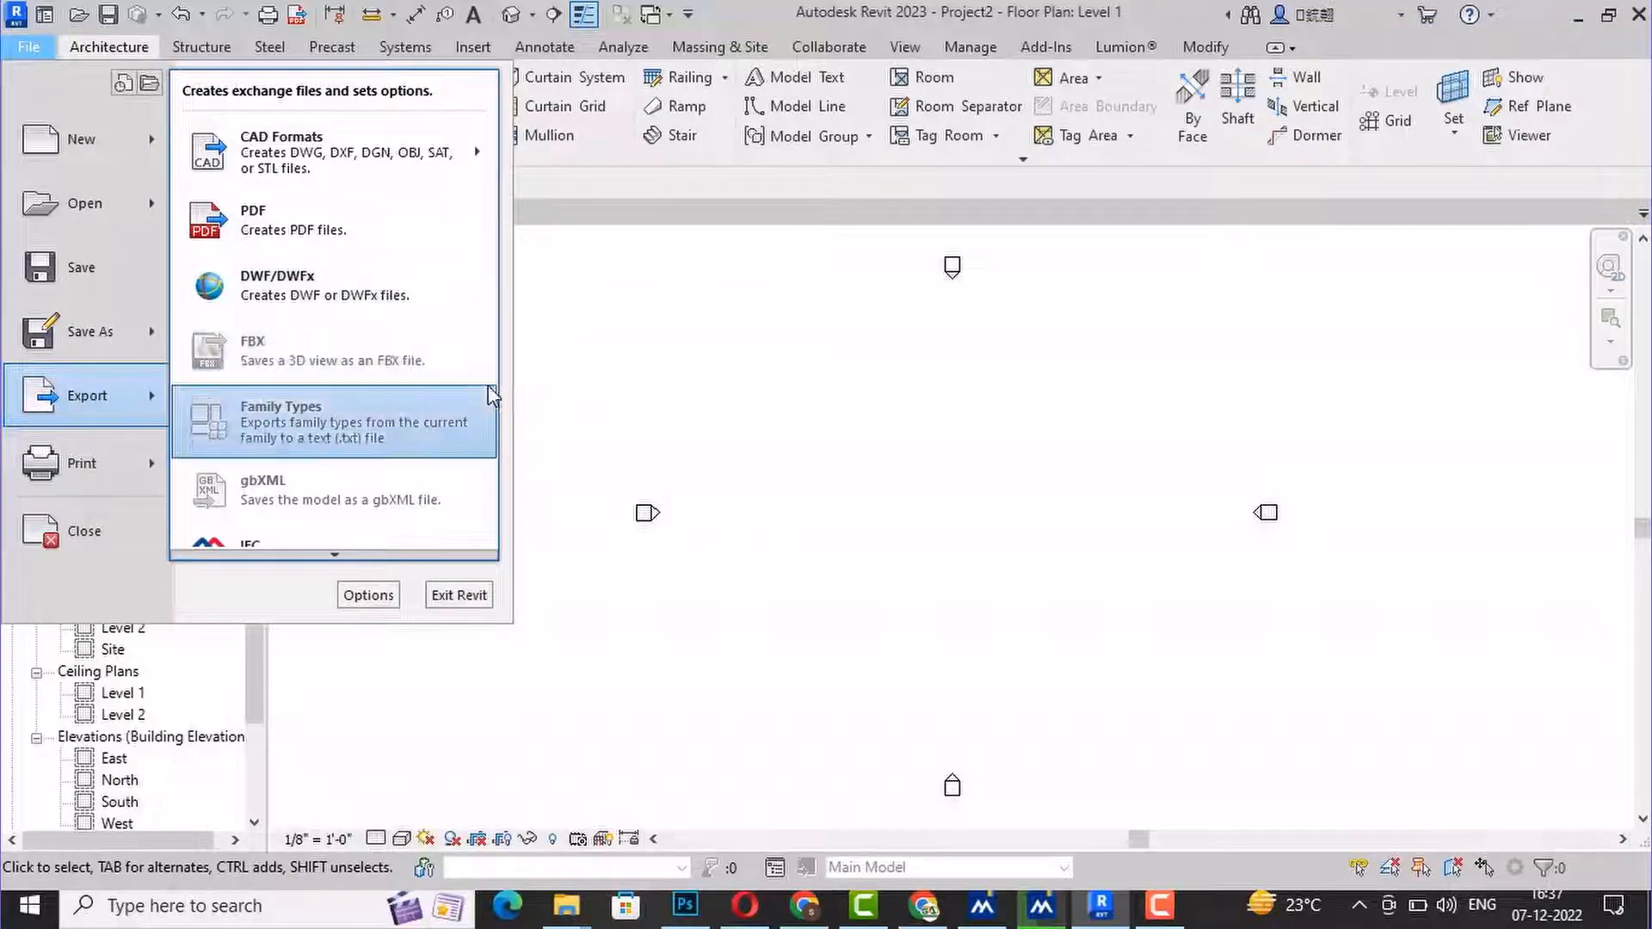
mouse_move(319, 554)
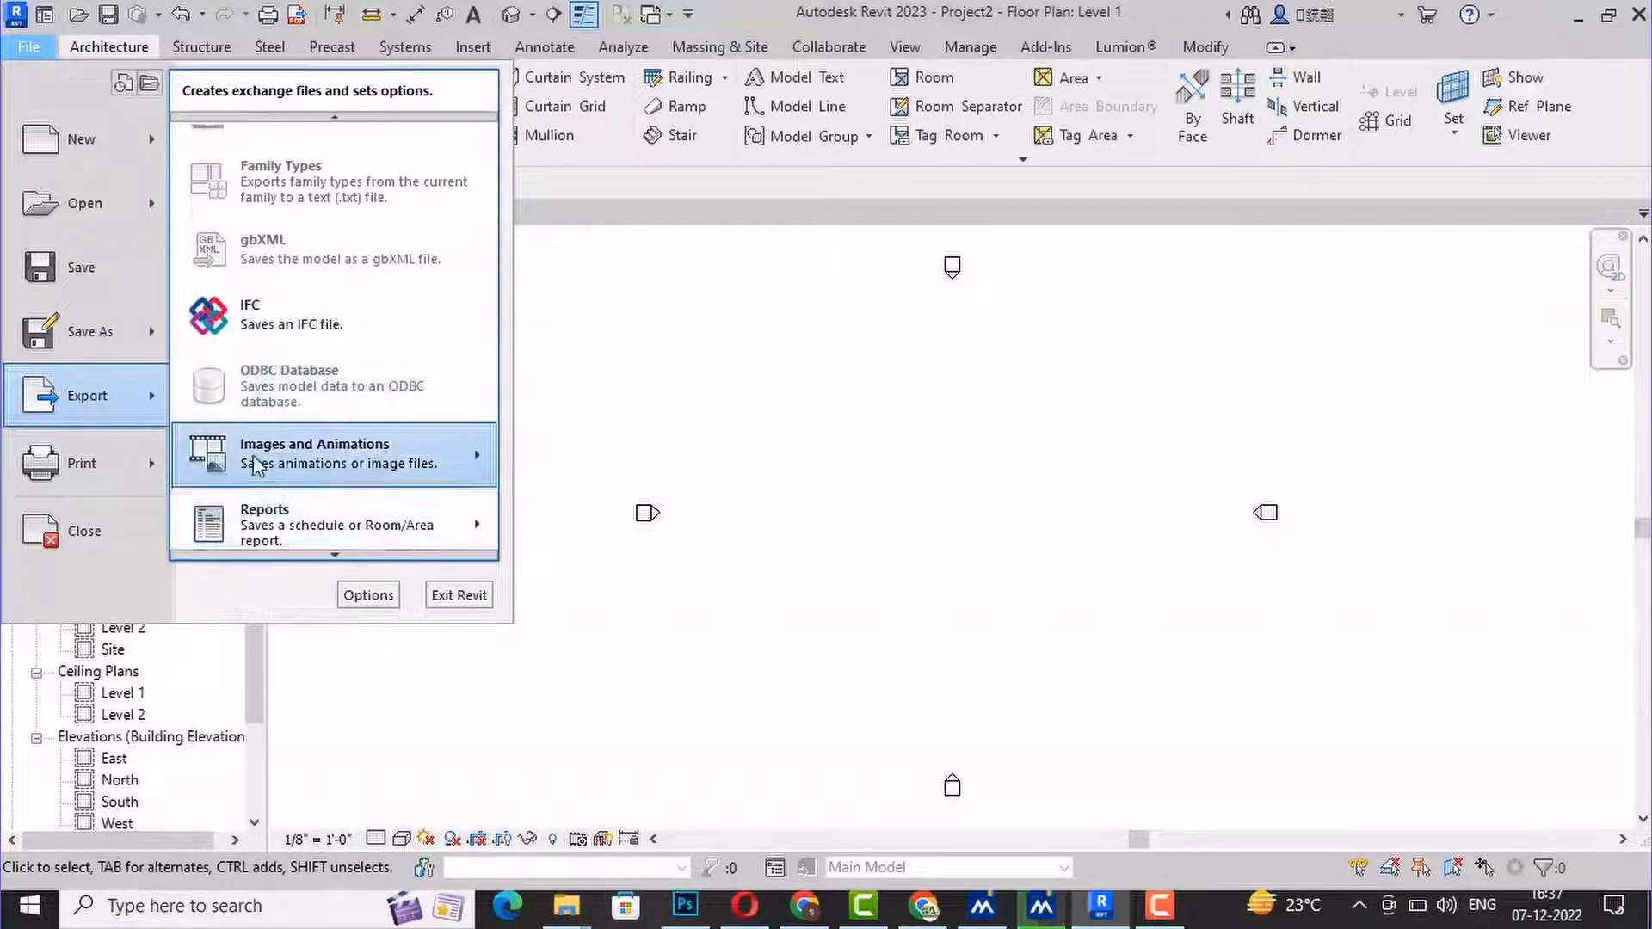
mouse_move(265, 464)
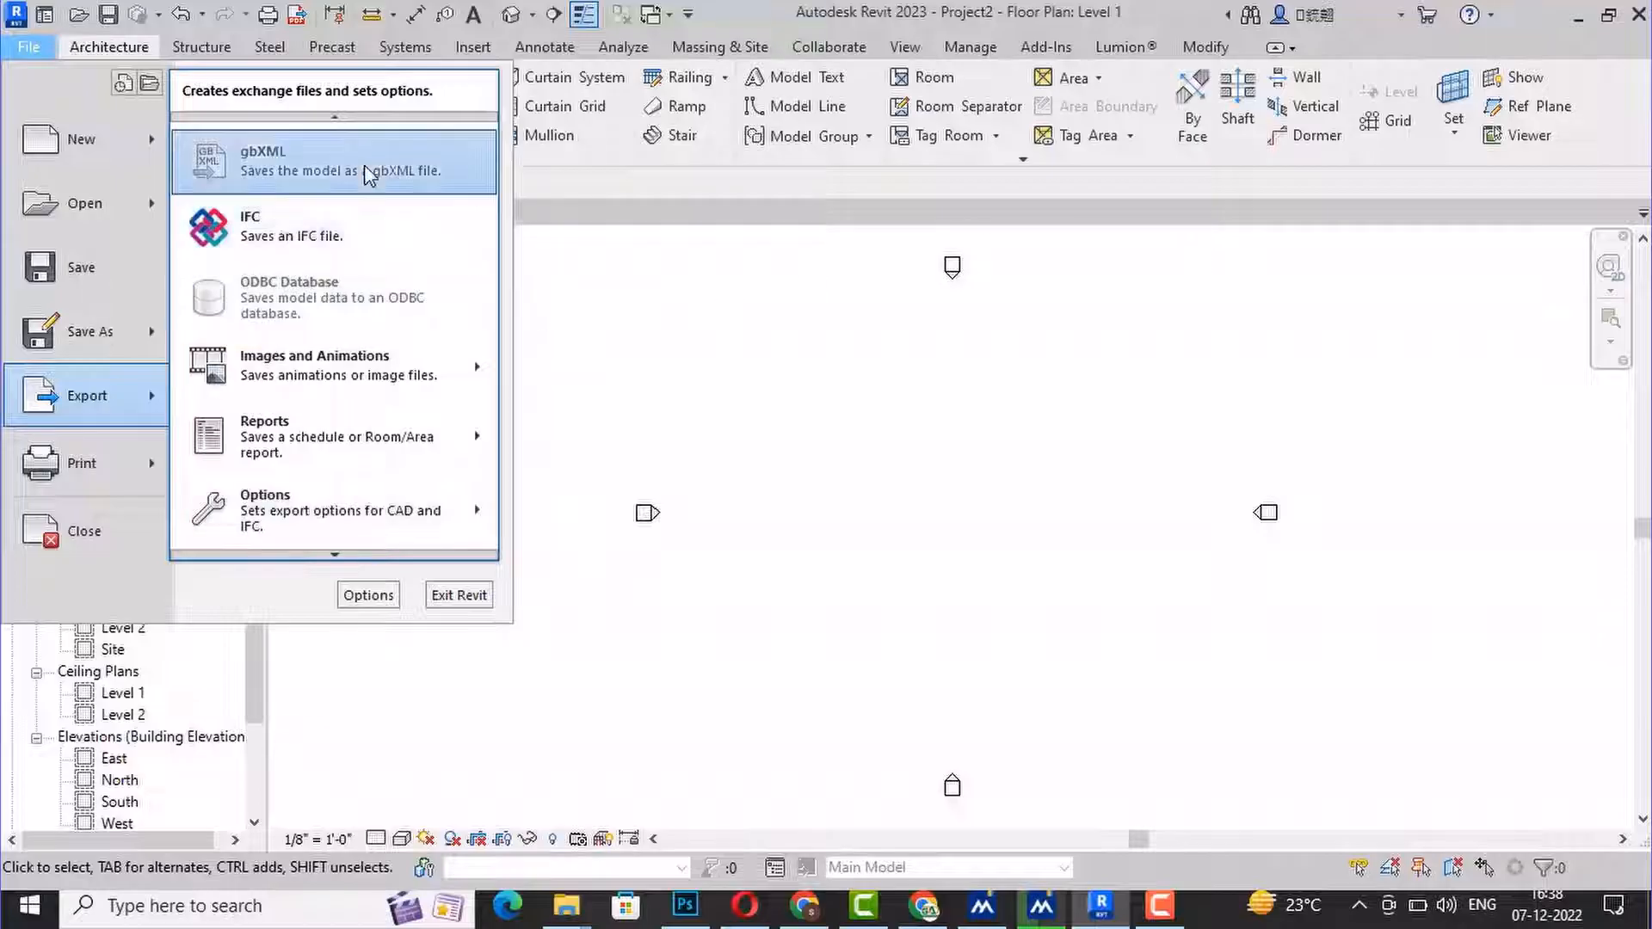
scroll(344, 133, up, 5)
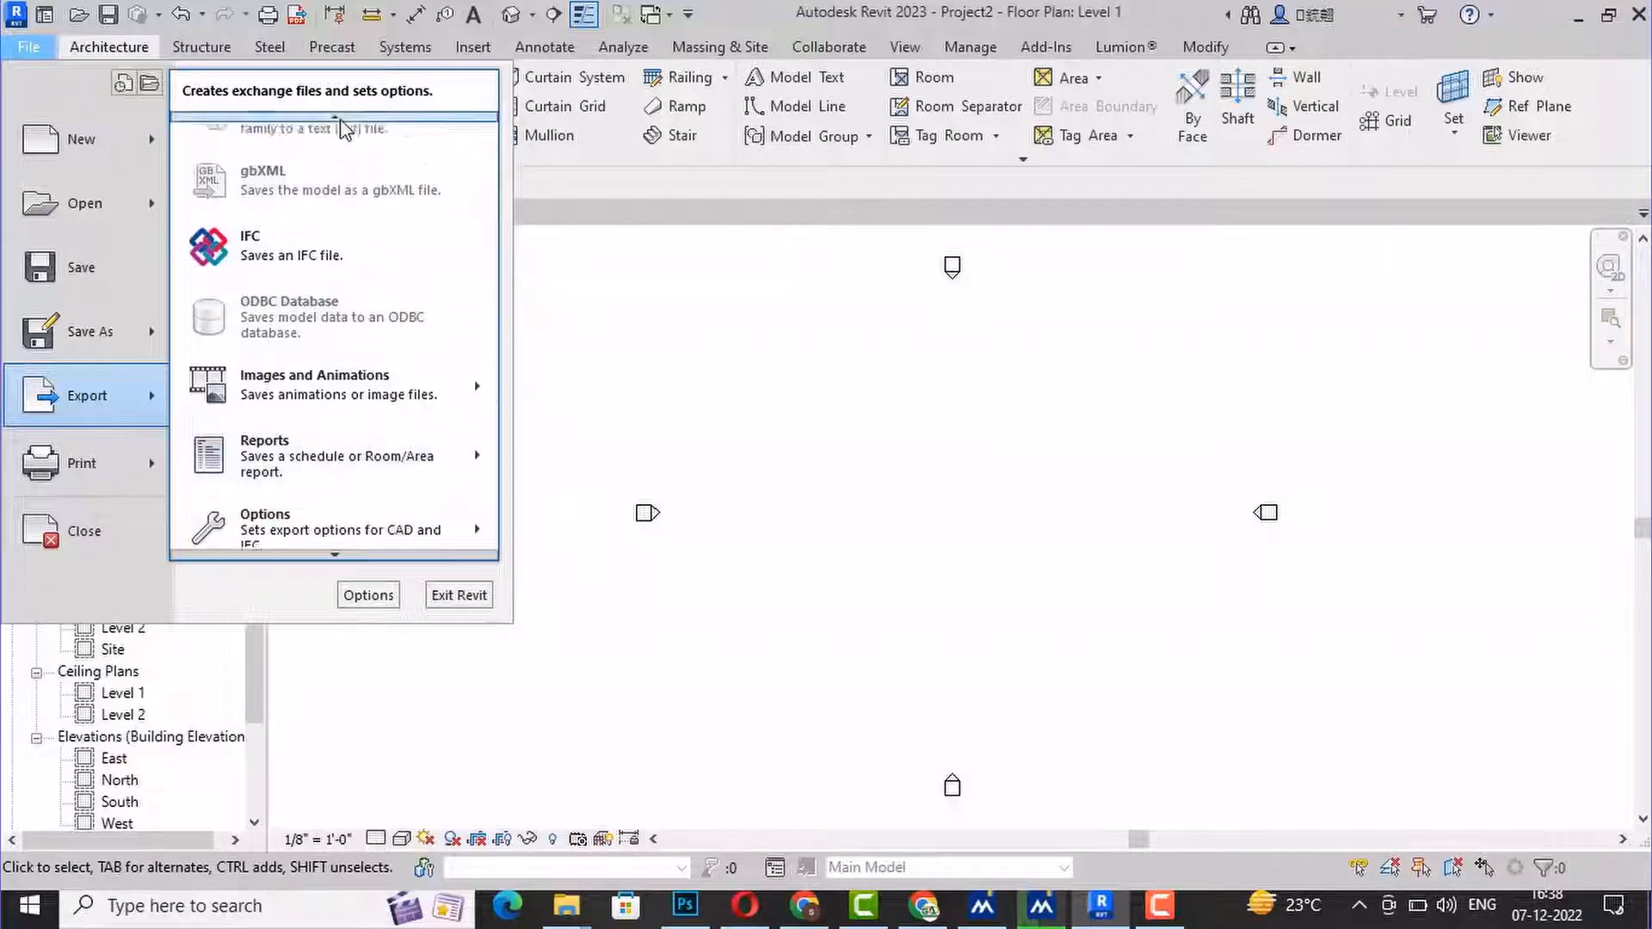
mouse_move(344, 127)
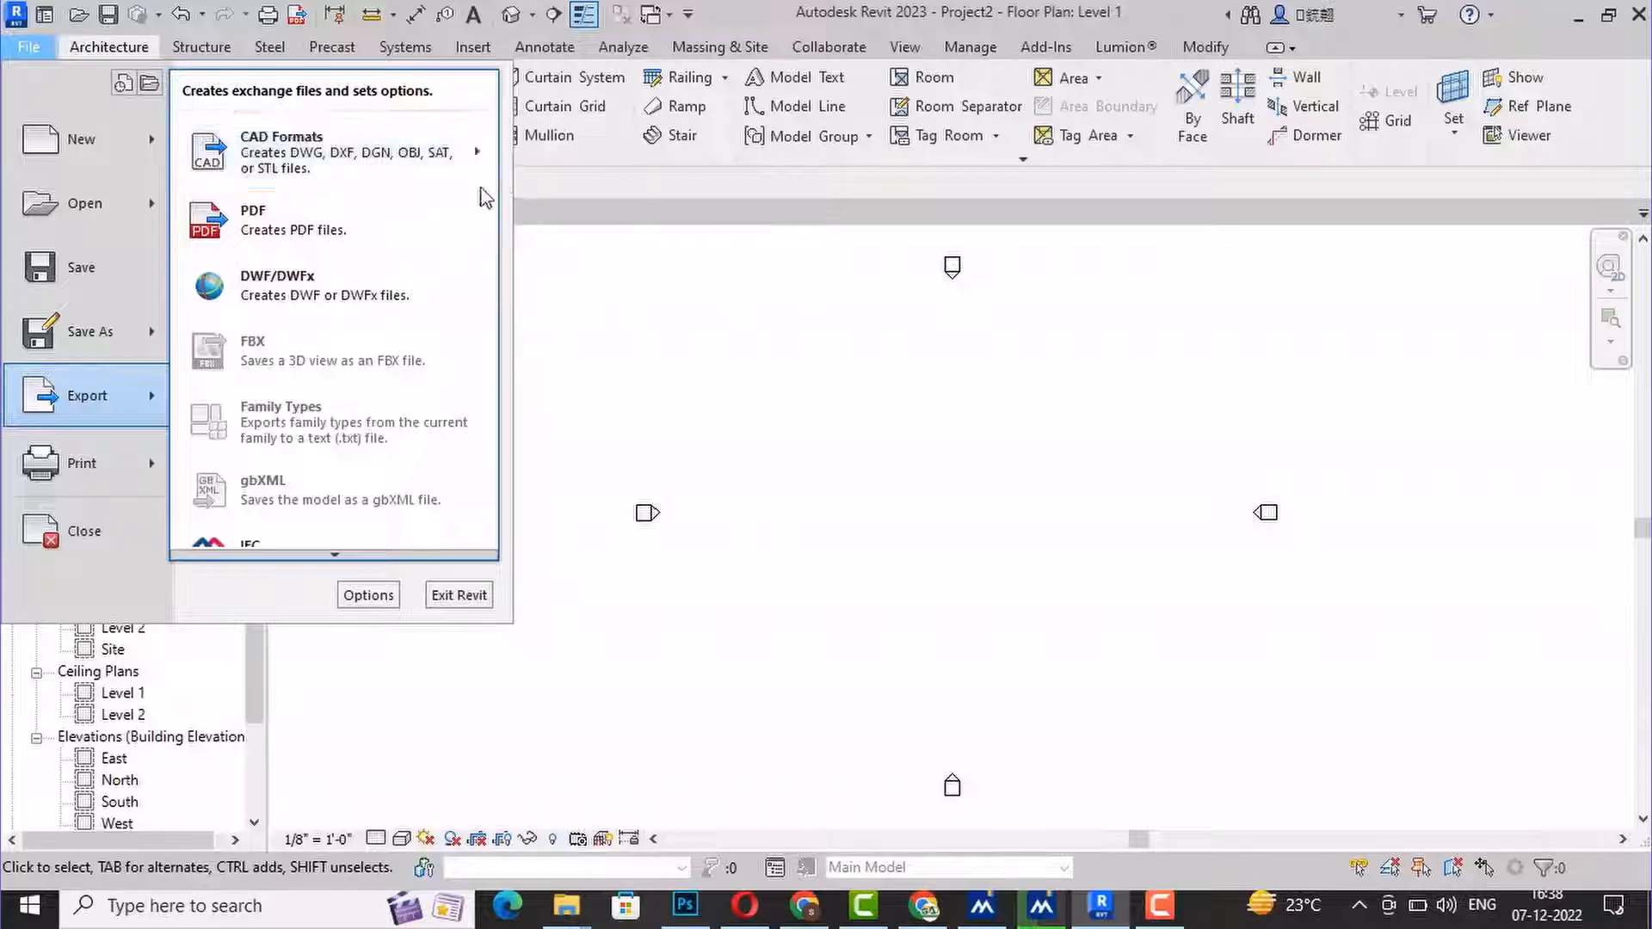
click(711, 323)
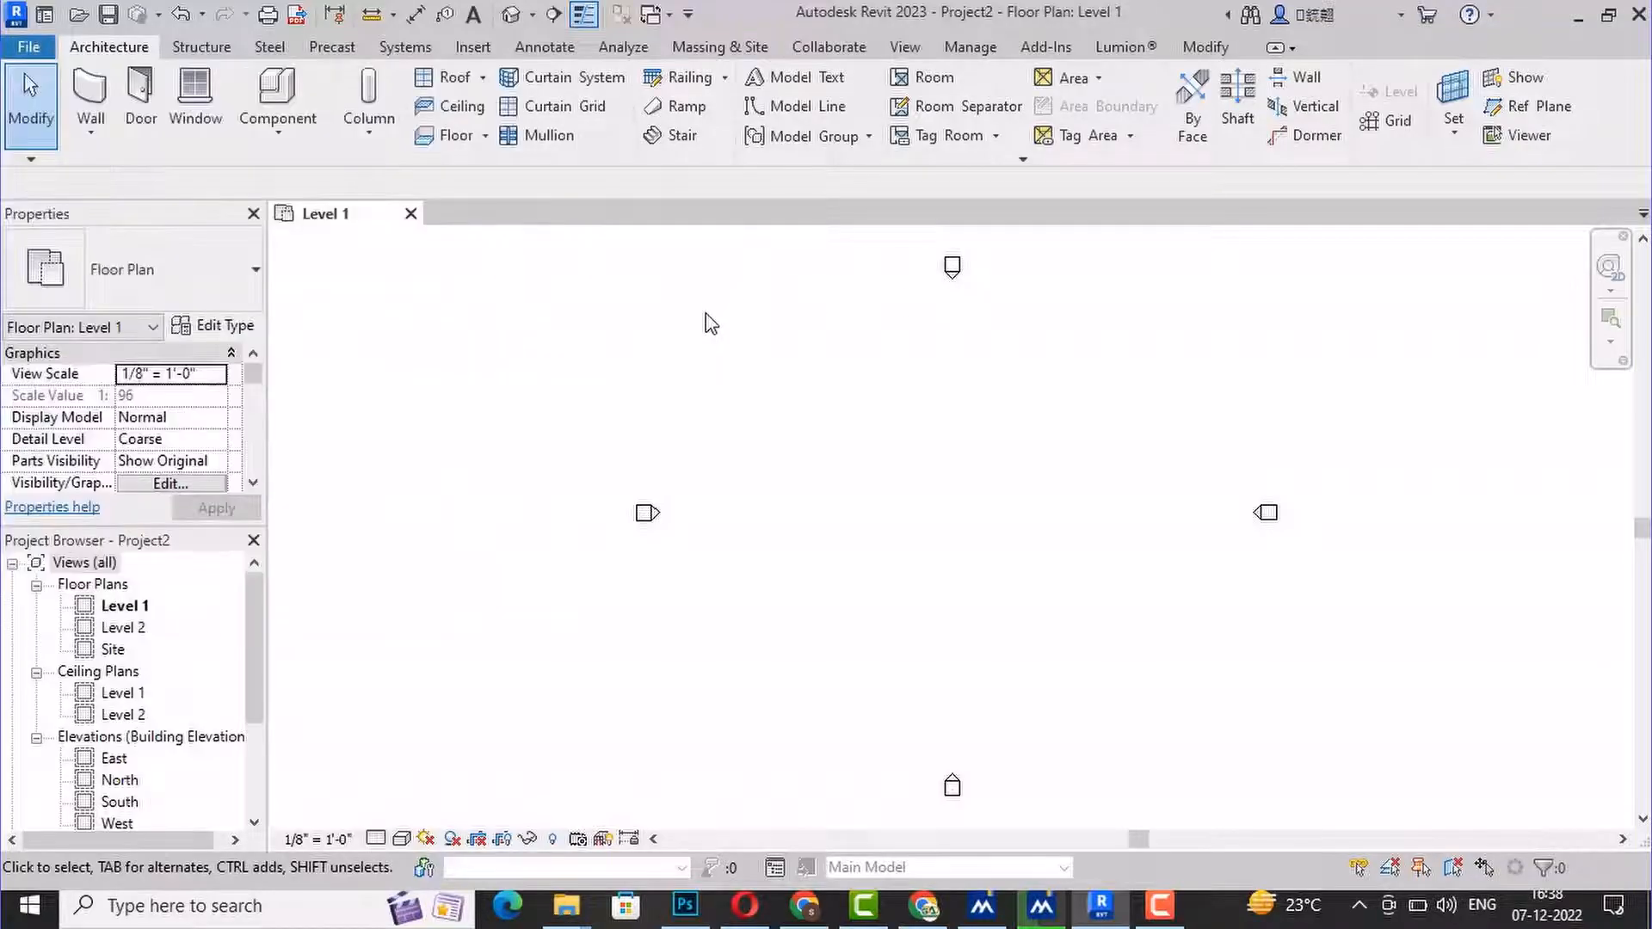
Look at the print and close commands, start exiting Revit, and cancel the exit without saving
click(31, 48)
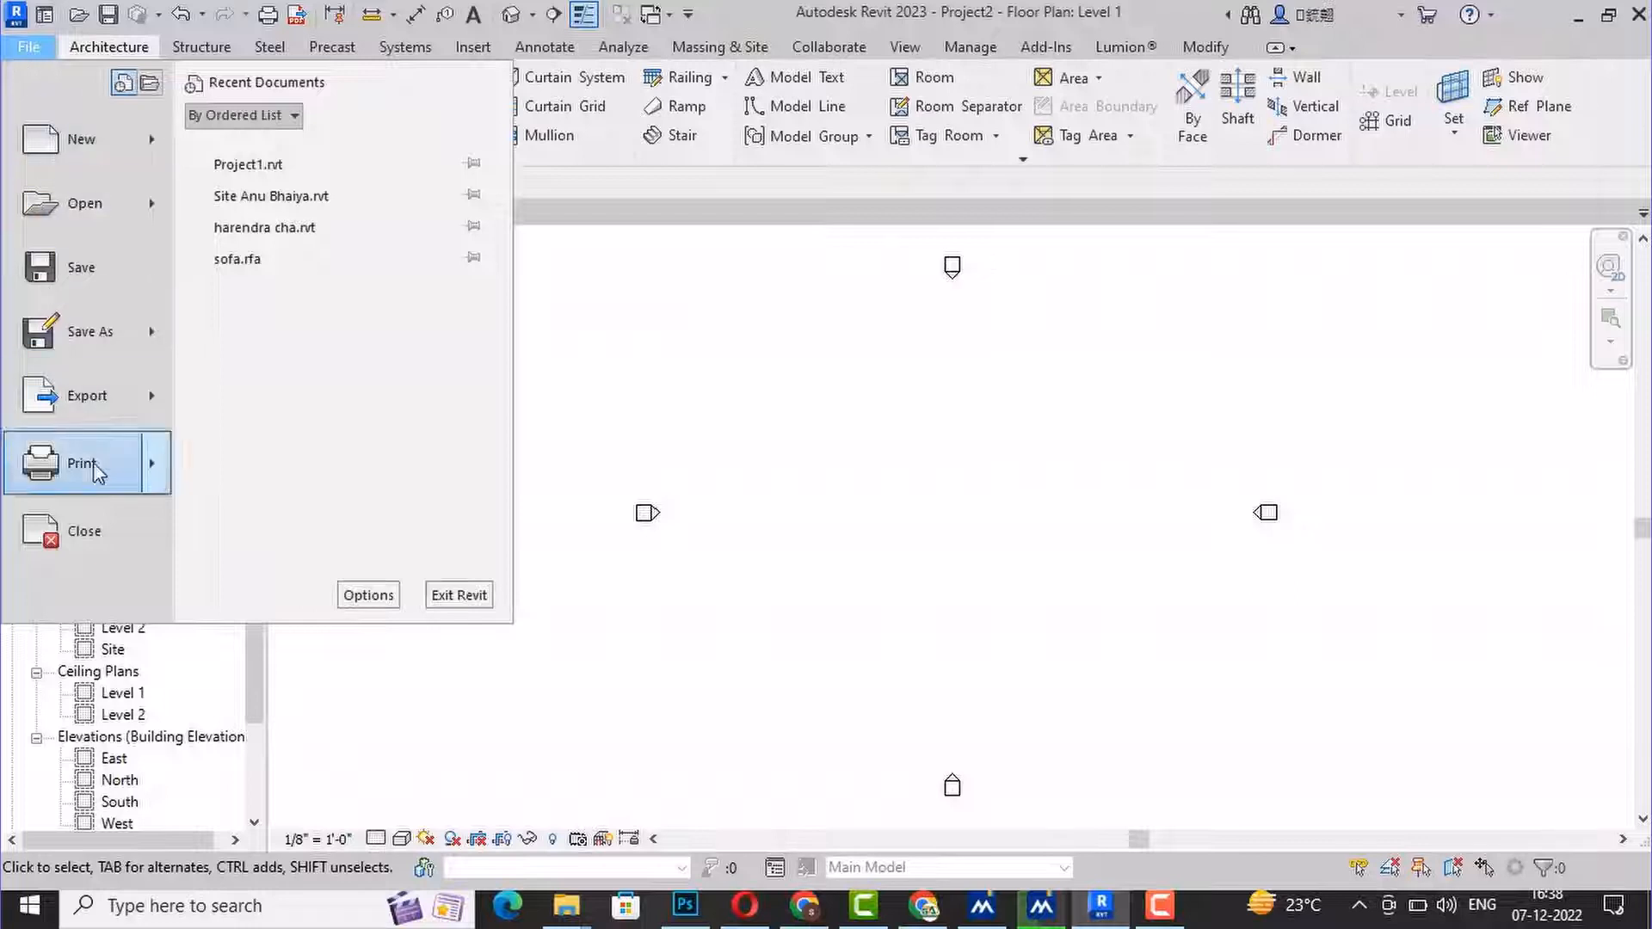
mouse_move(93, 462)
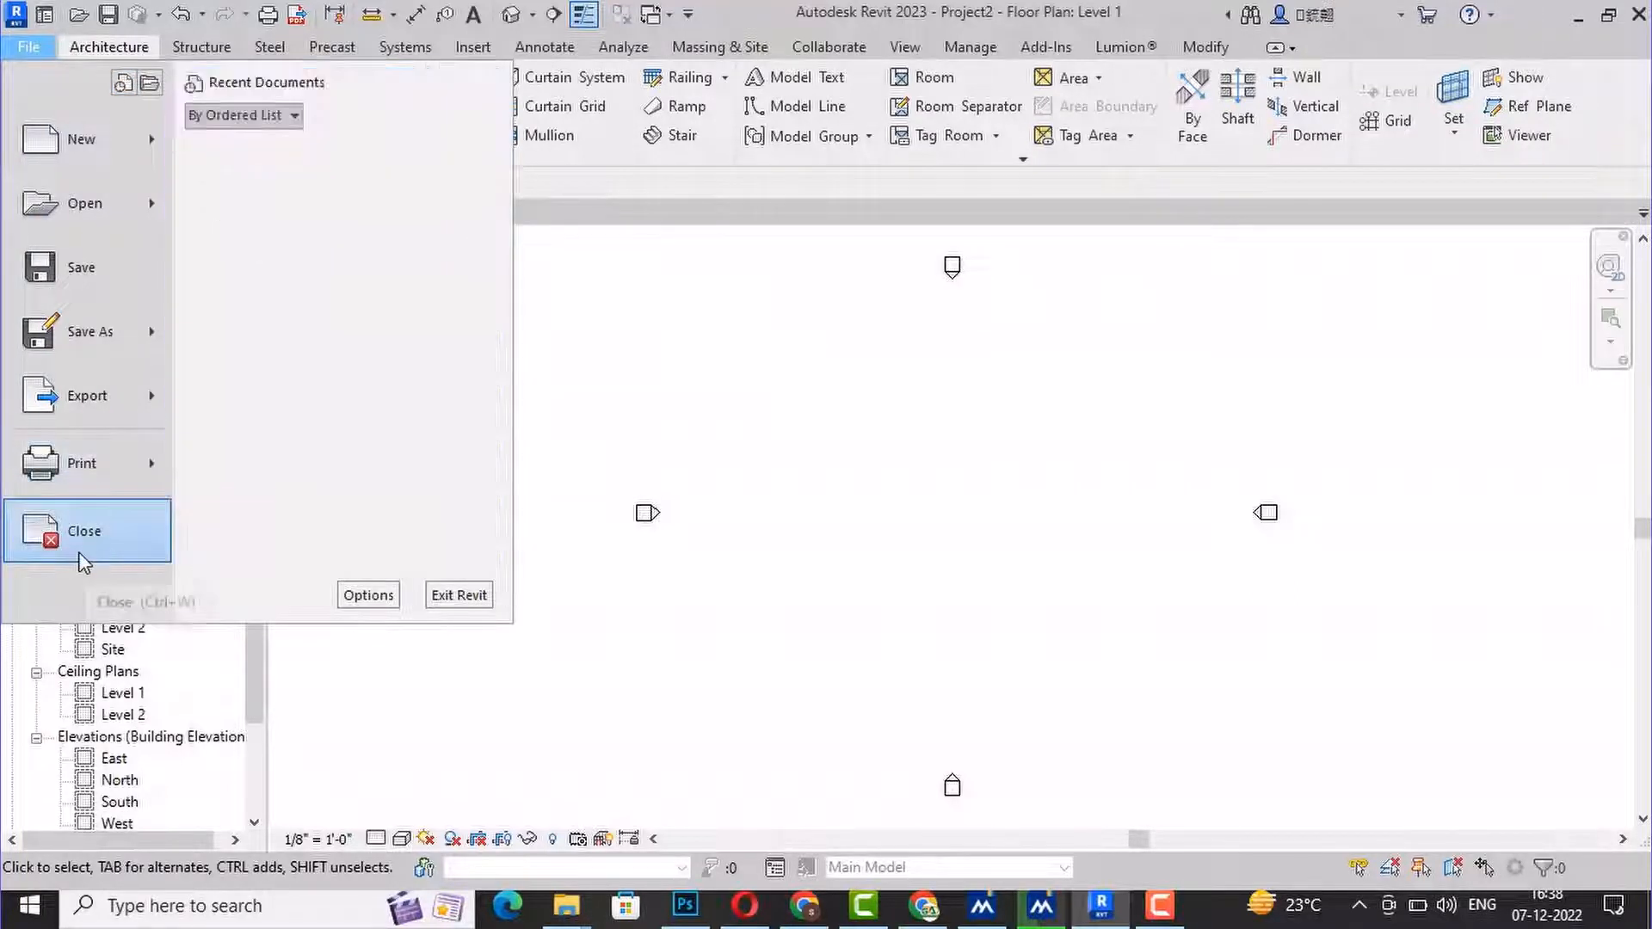
click(472, 592)
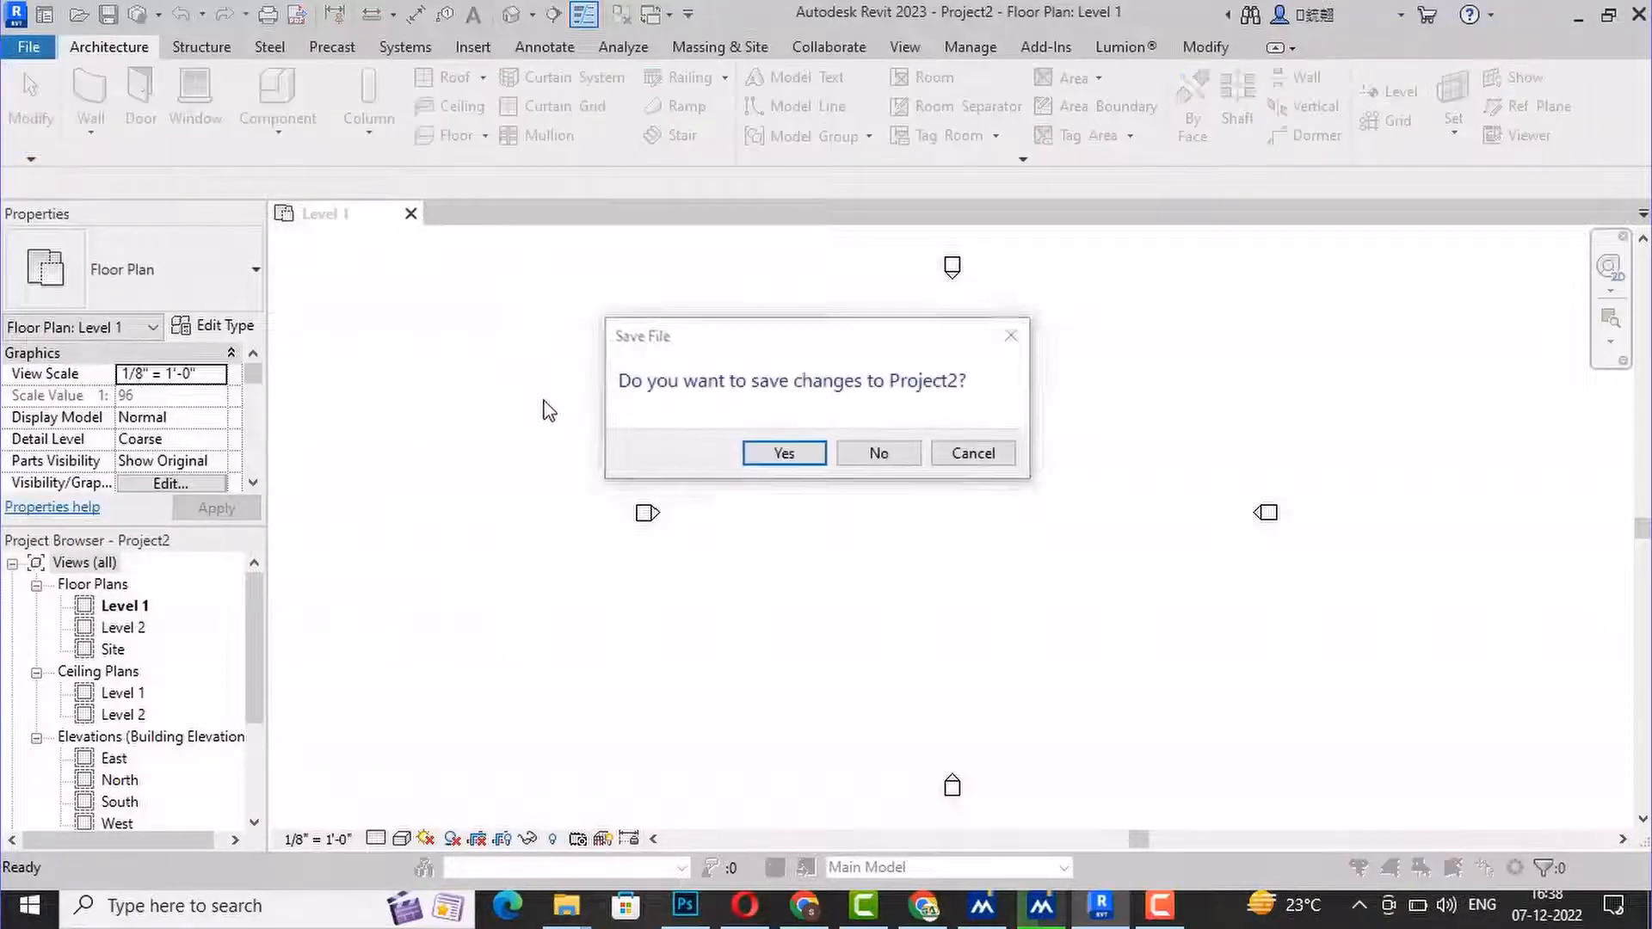
click(1008, 336)
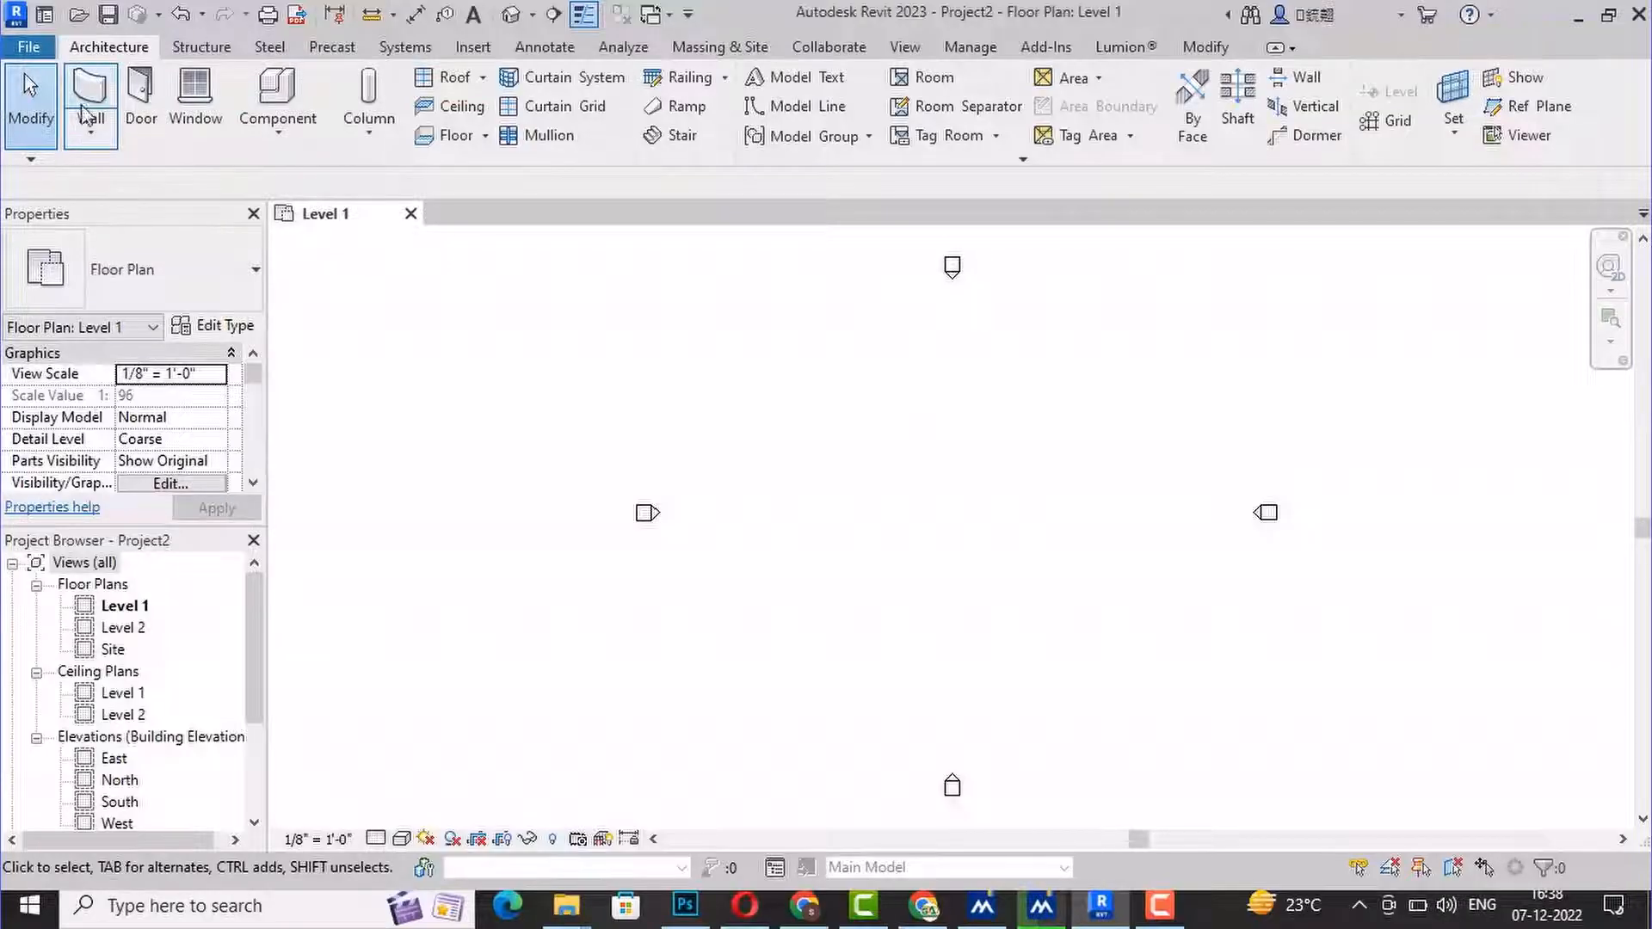
Review the available wall, component and column tool variants without starting any of them
click(84, 131)
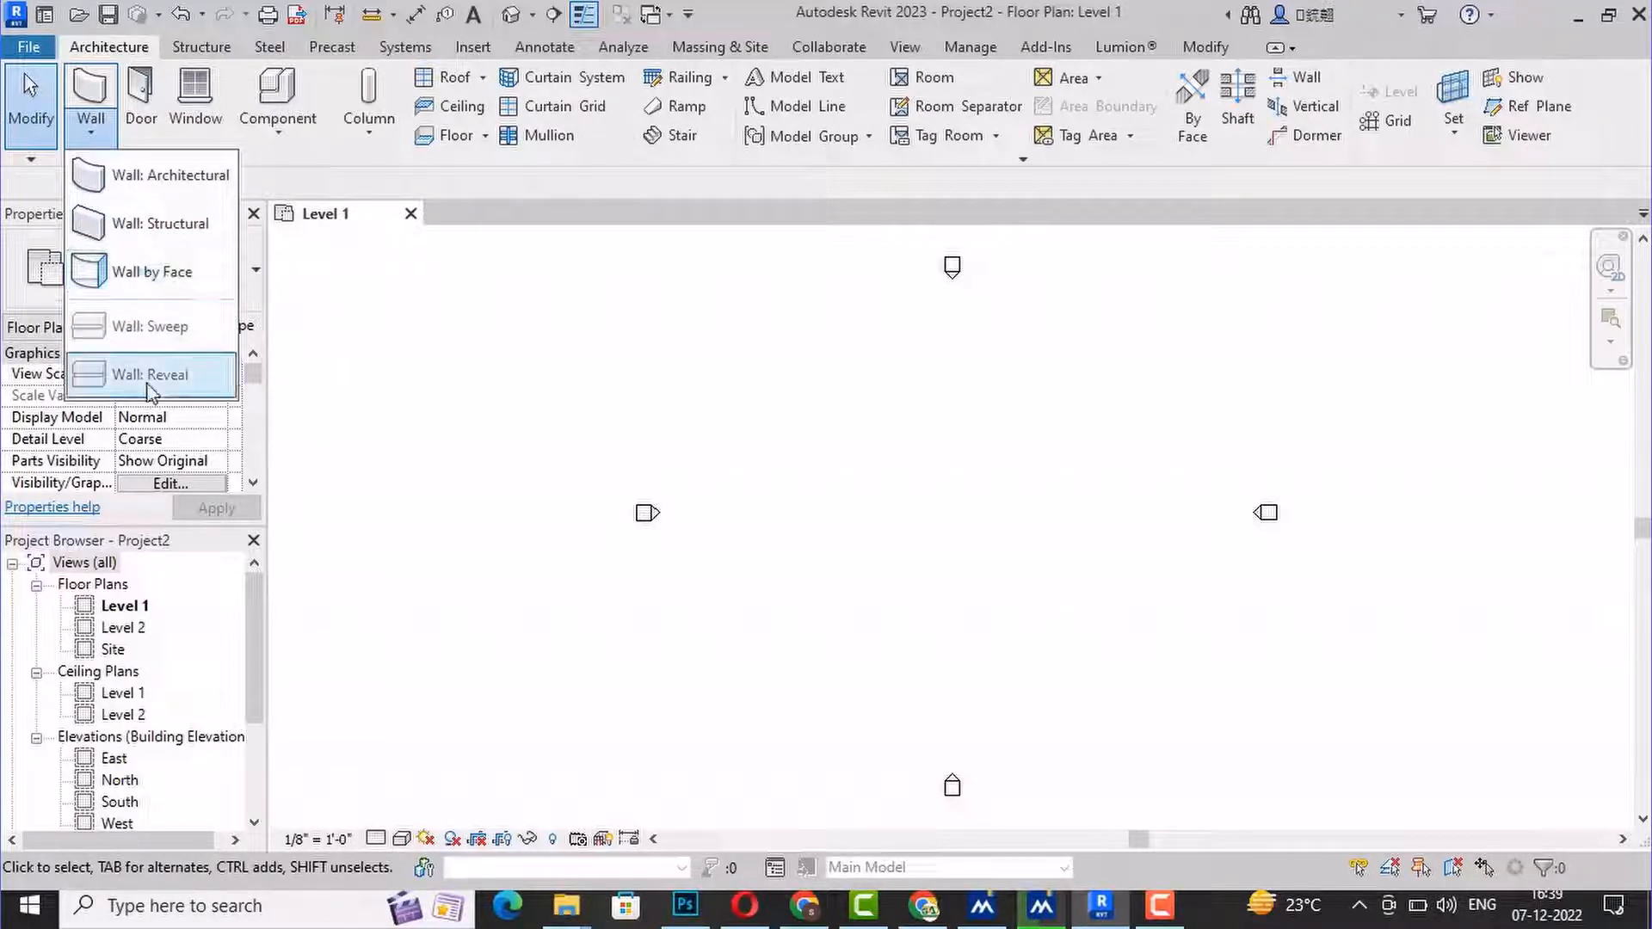
click(592, 403)
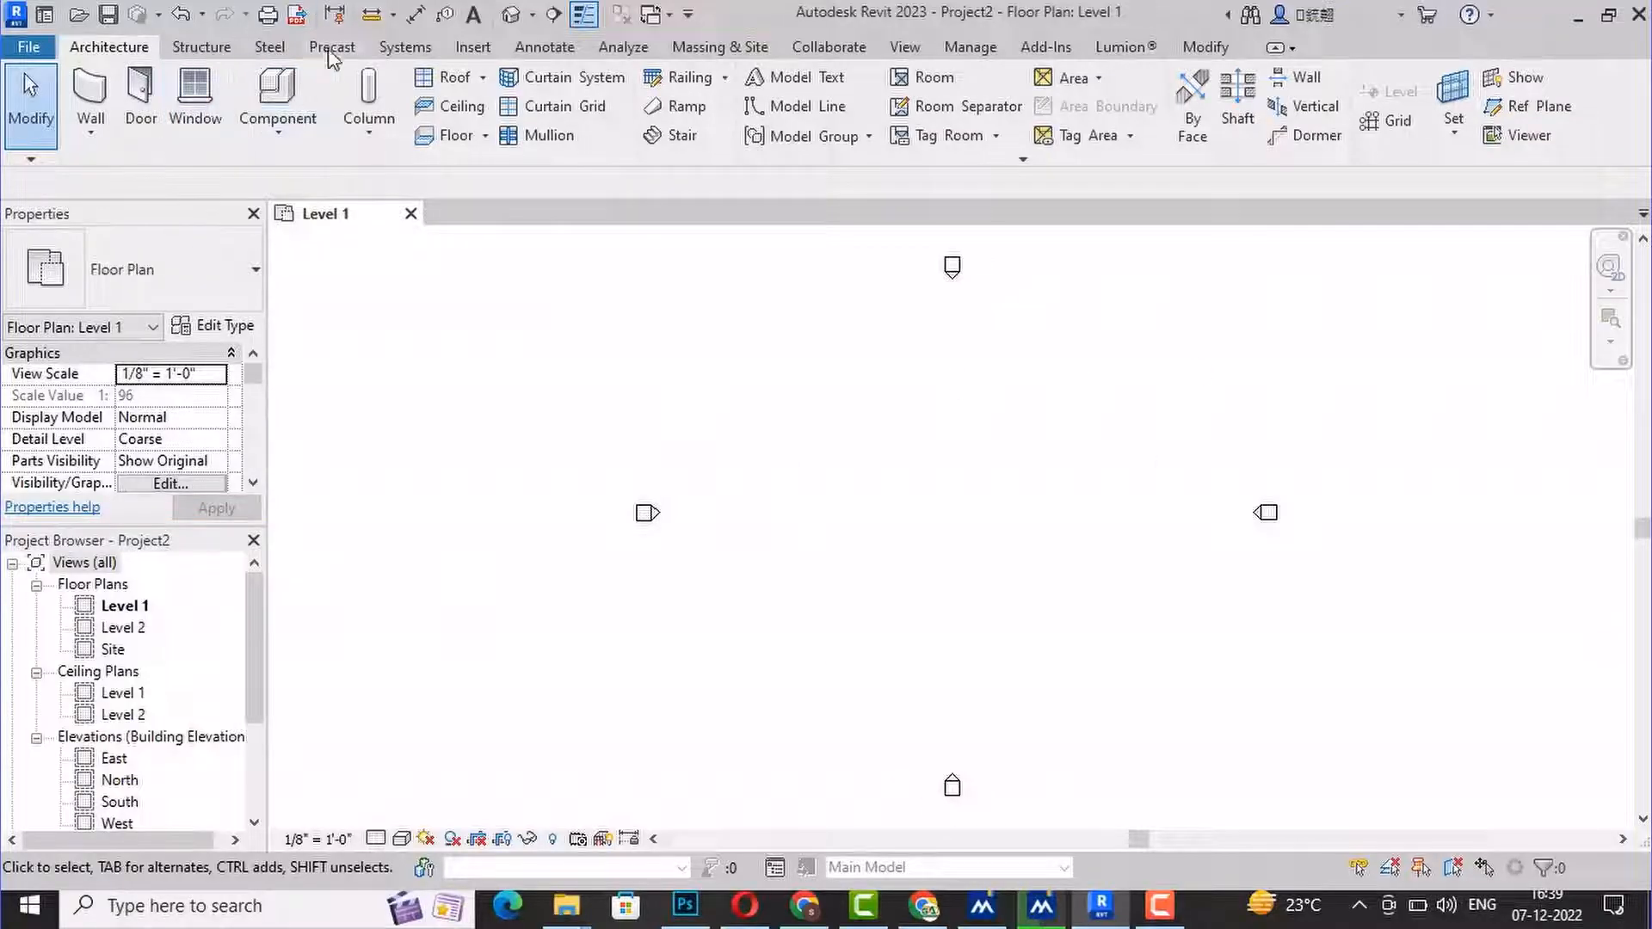
click(289, 145)
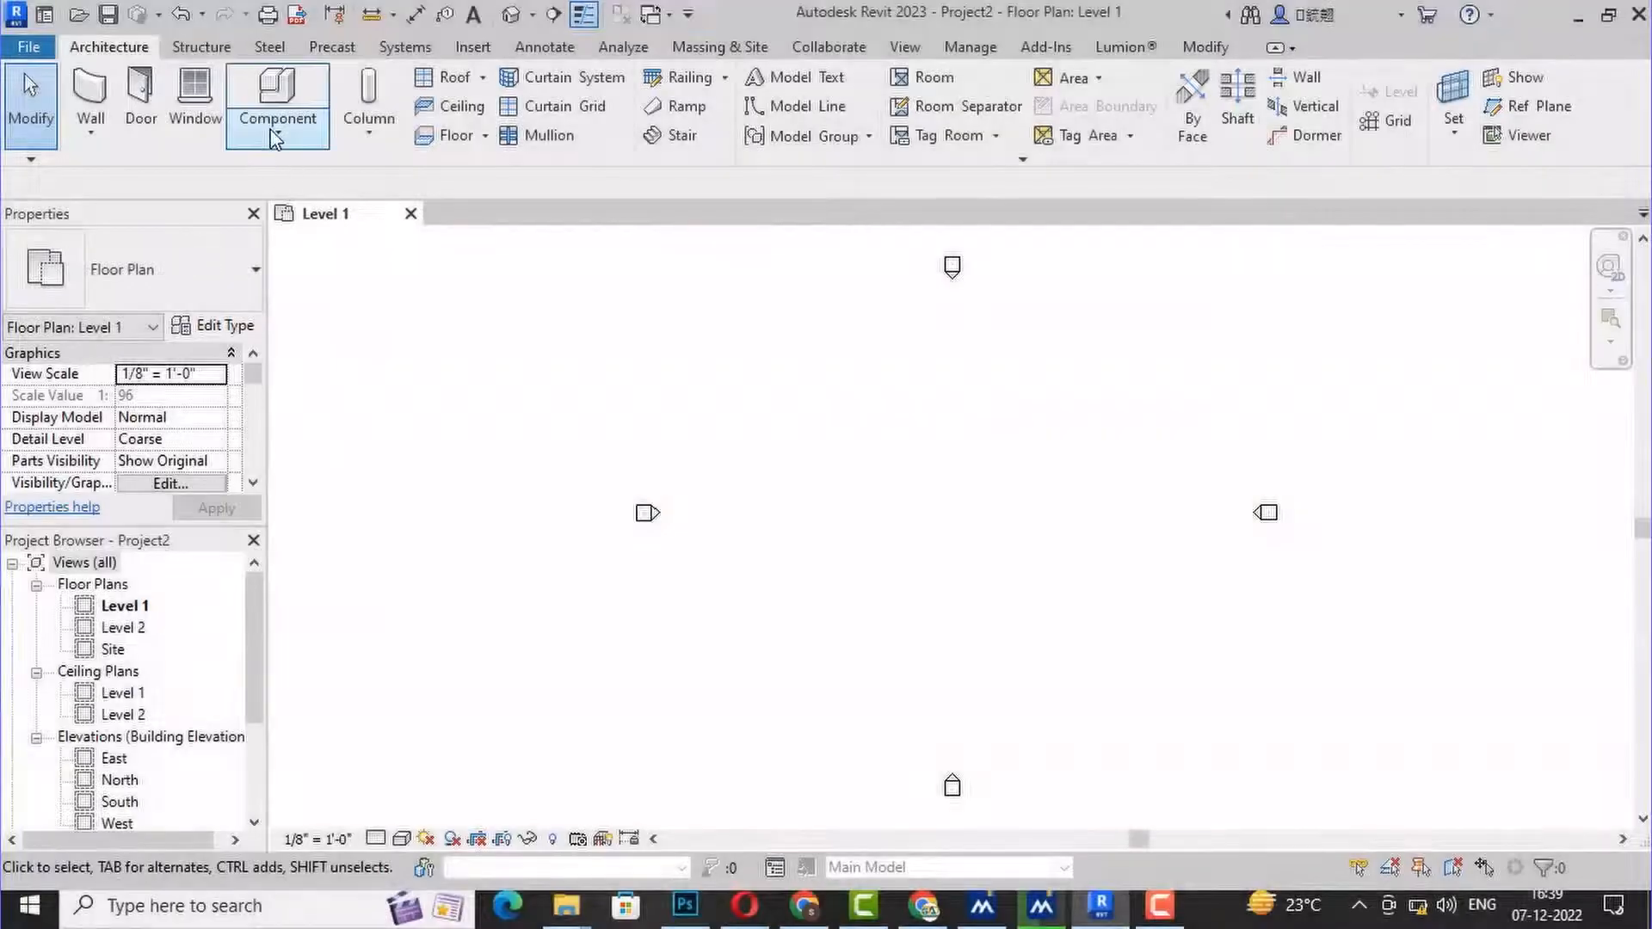
click(275, 129)
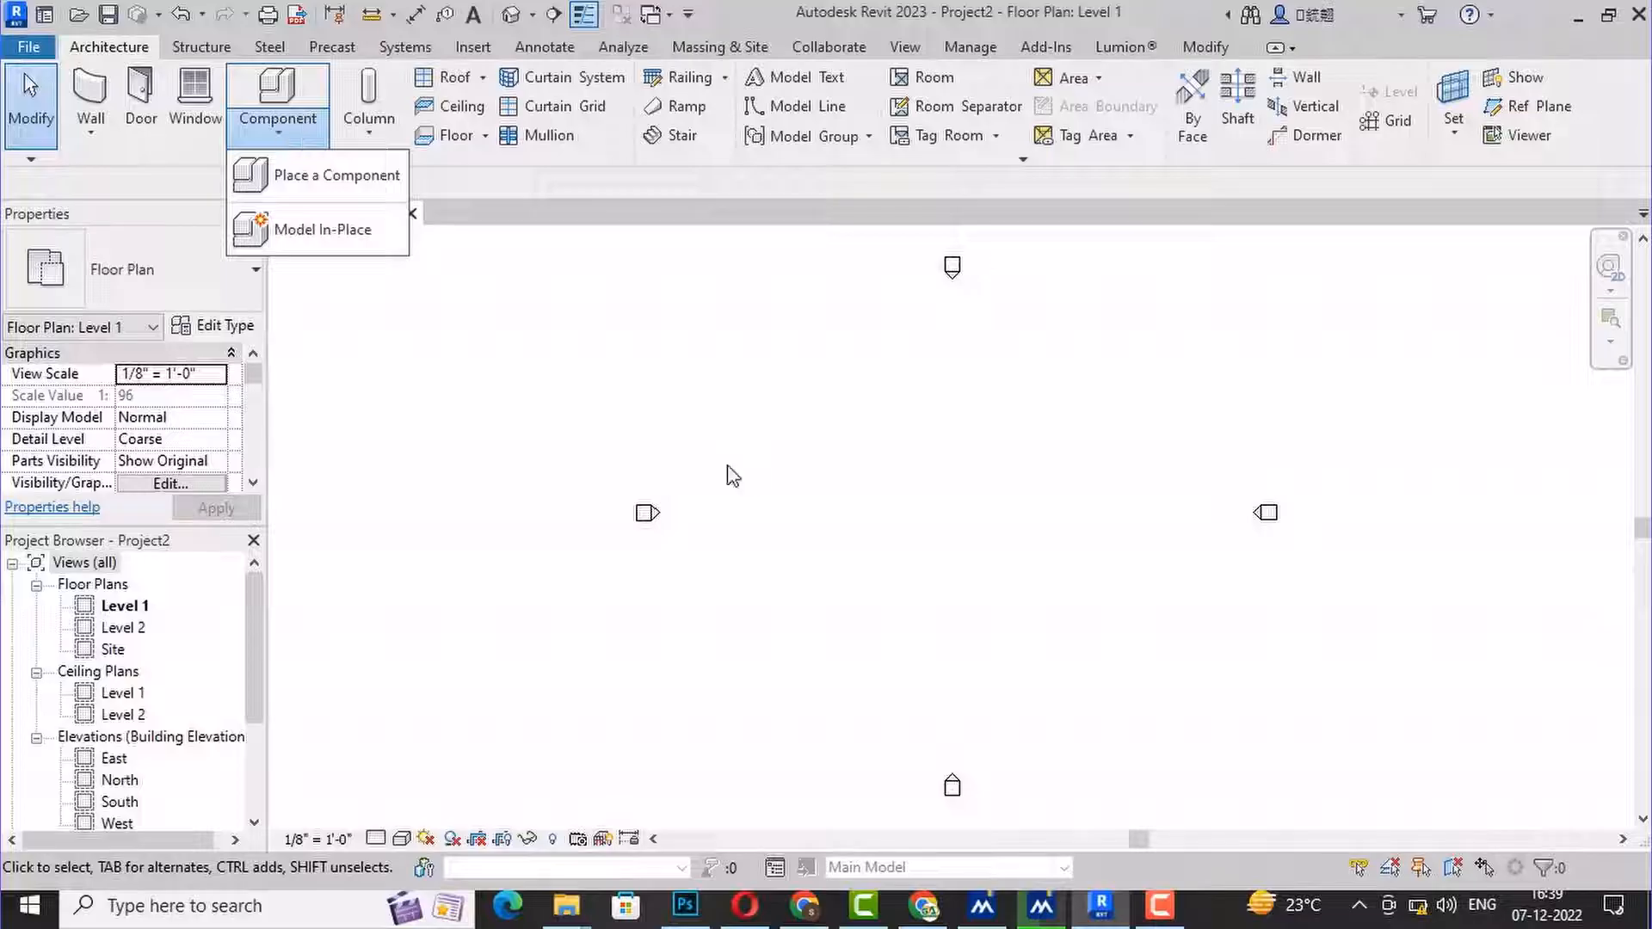
click(869, 456)
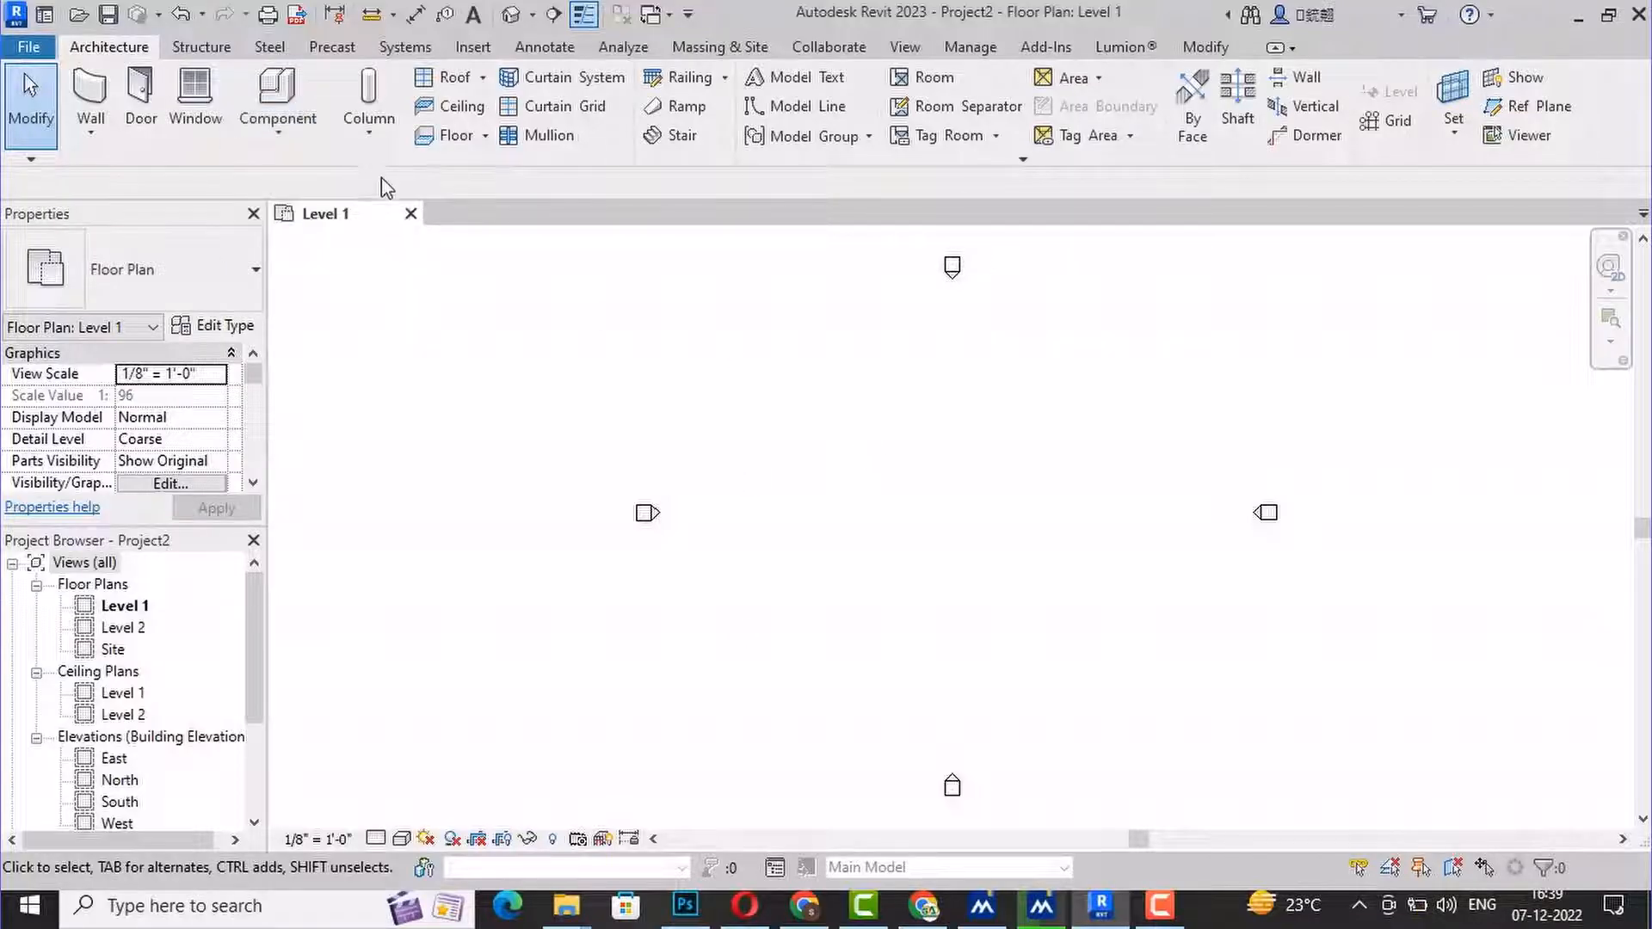
click(372, 137)
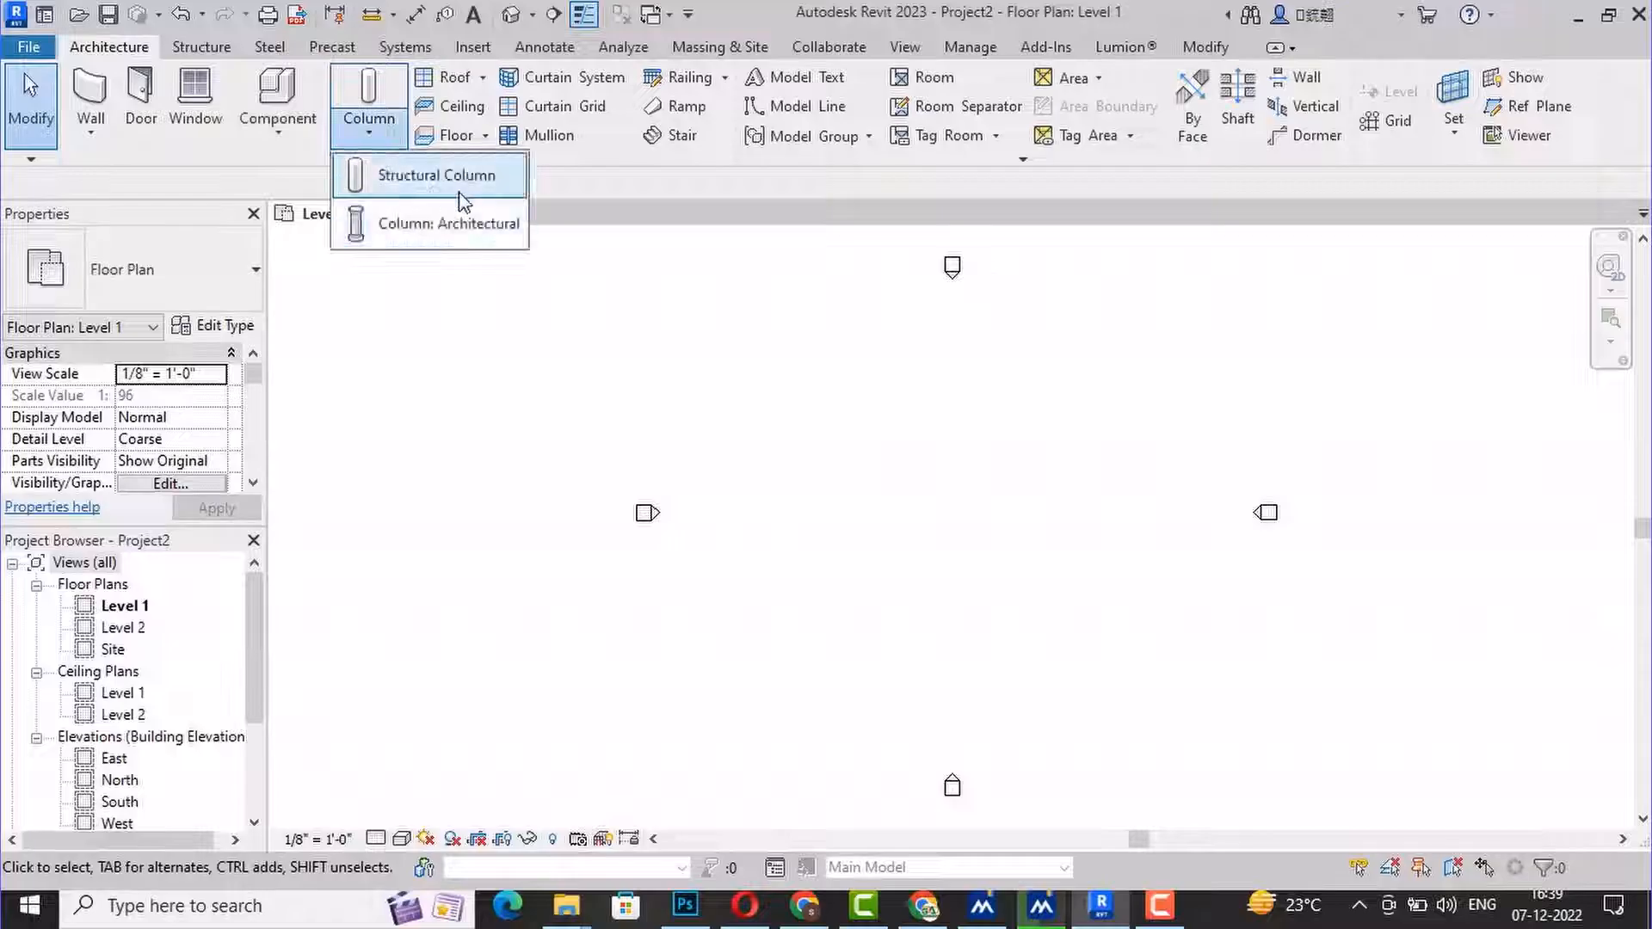
click(760, 327)
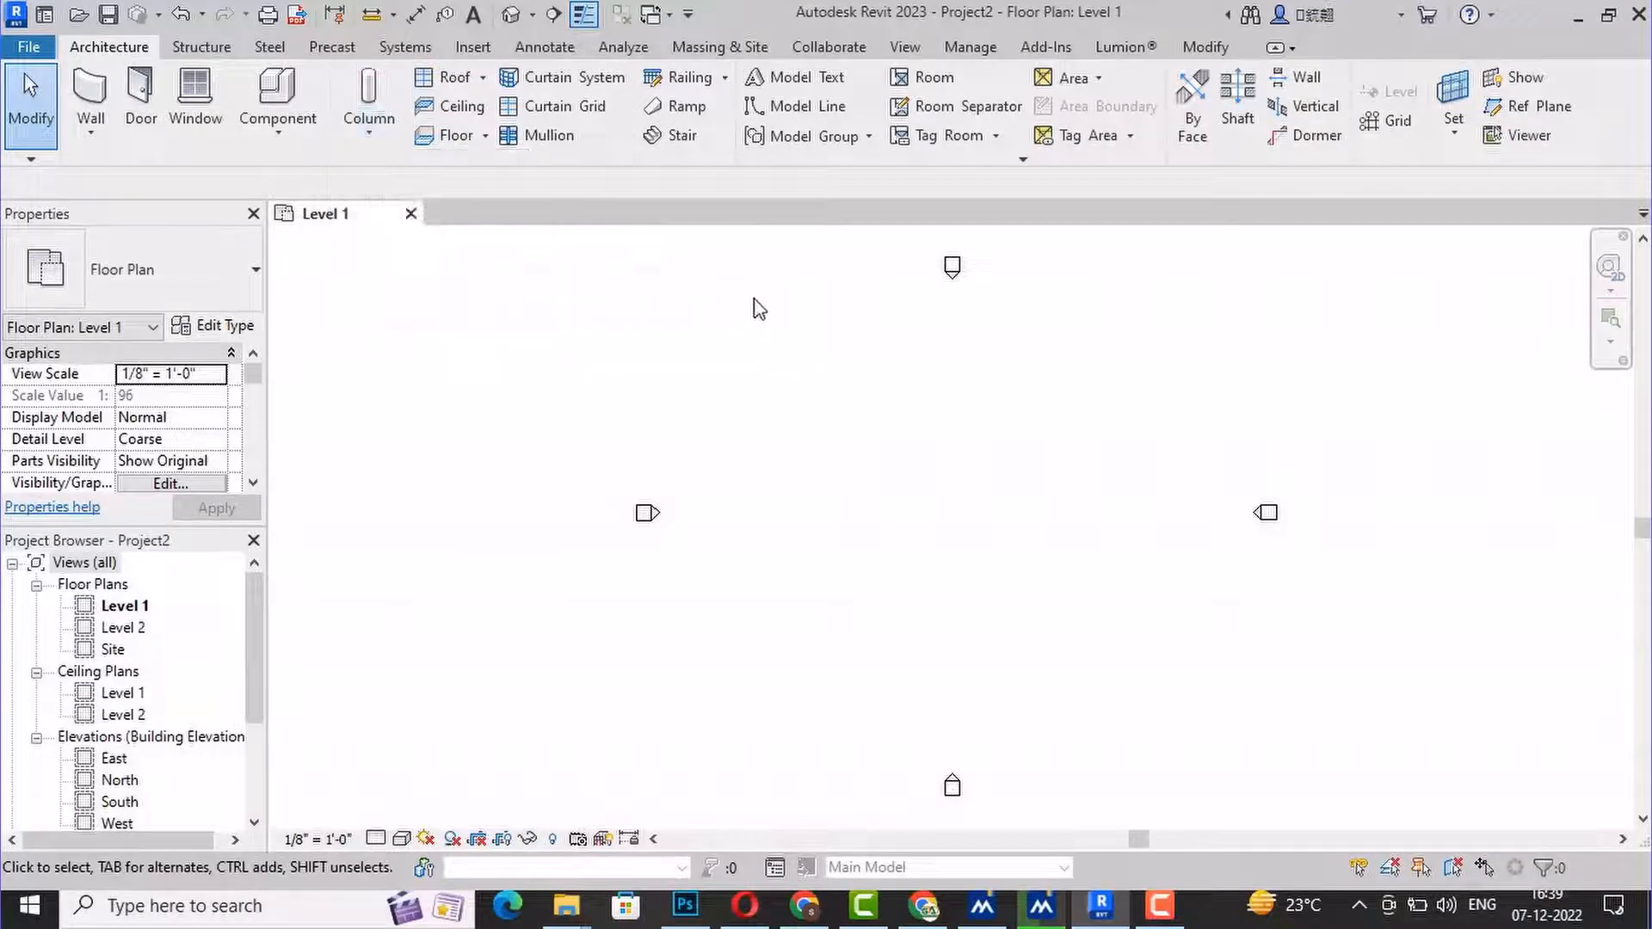
Review the roof, floor and work plane tool variants, including the ceiling tool description, without starting any command
click(485, 78)
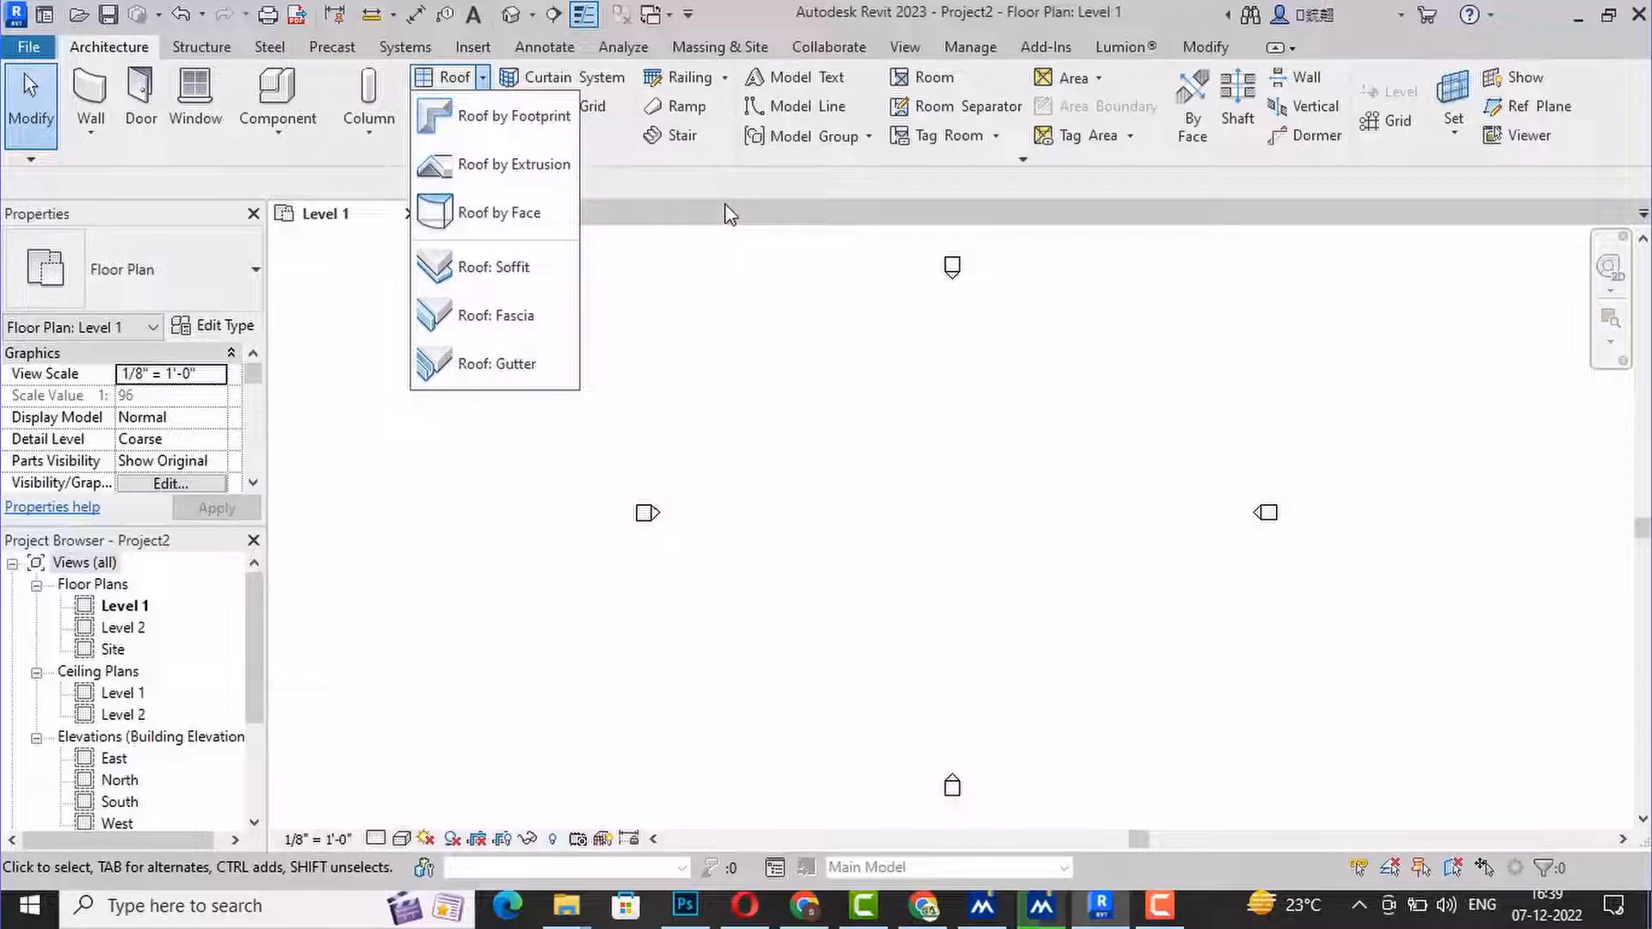
click(555, 442)
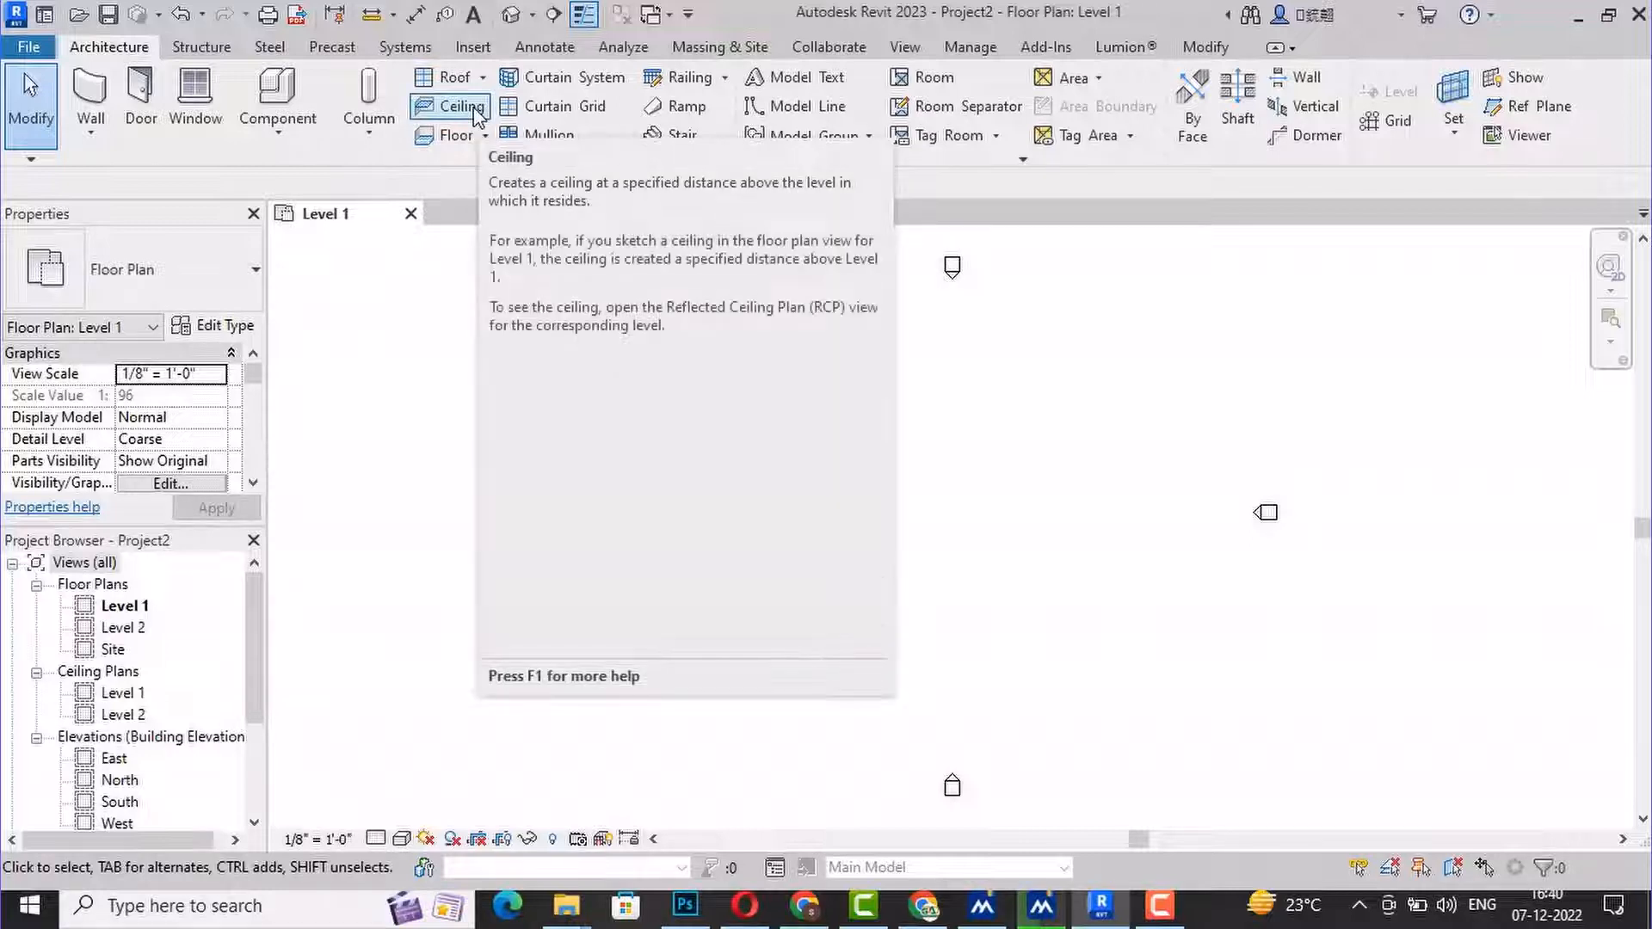
click(487, 137)
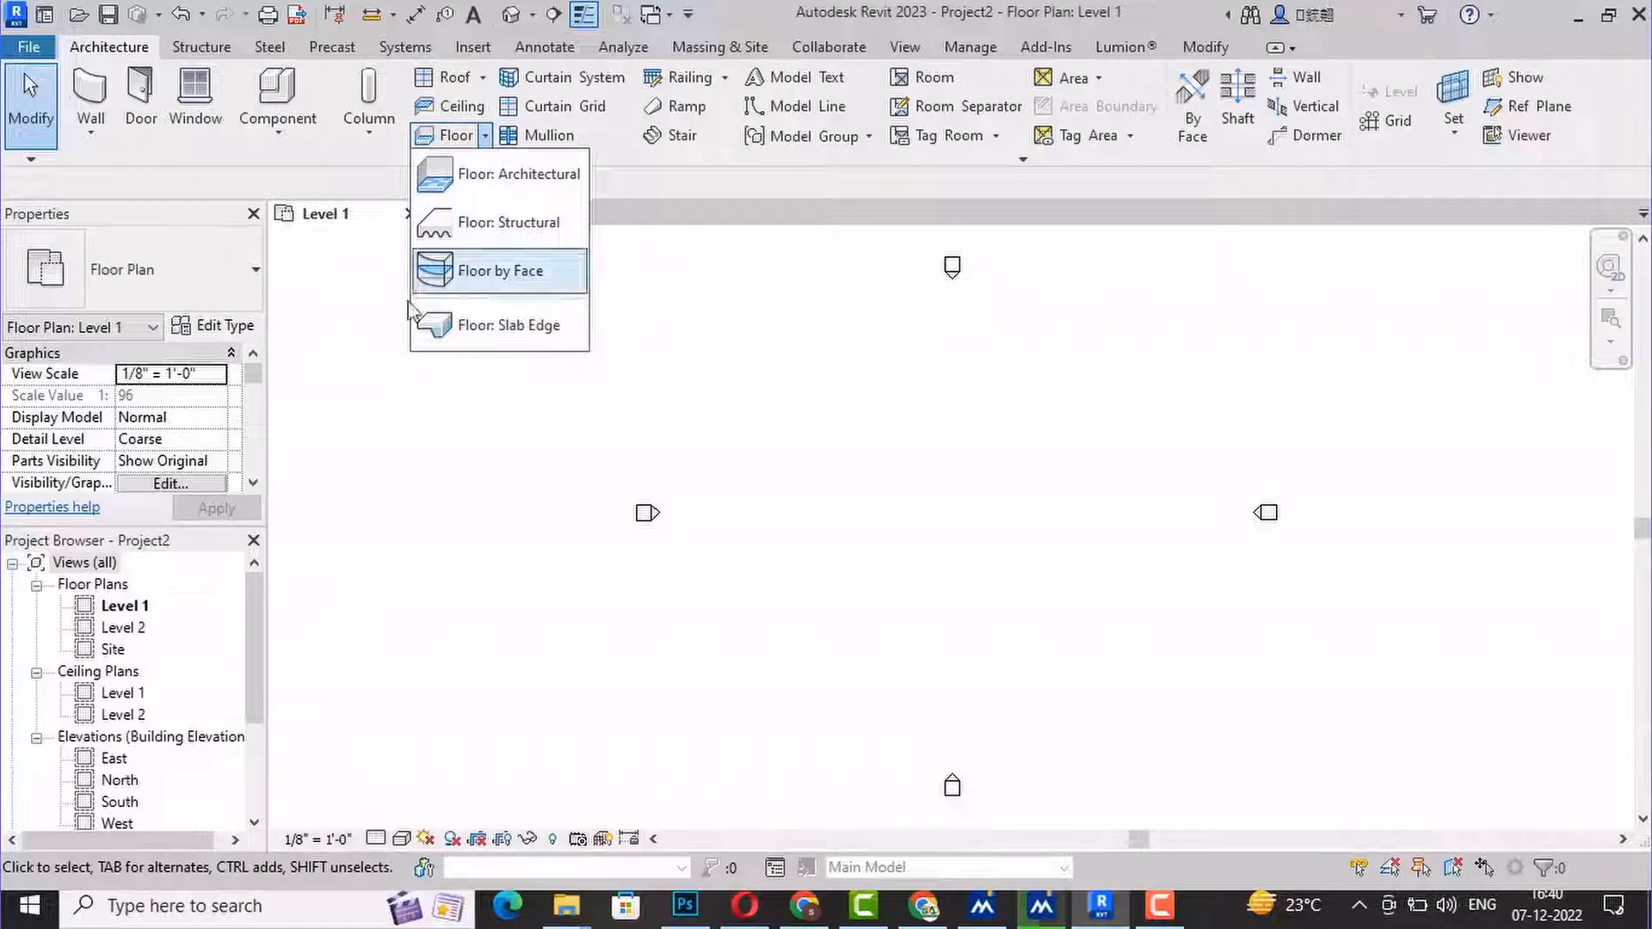
click(524, 423)
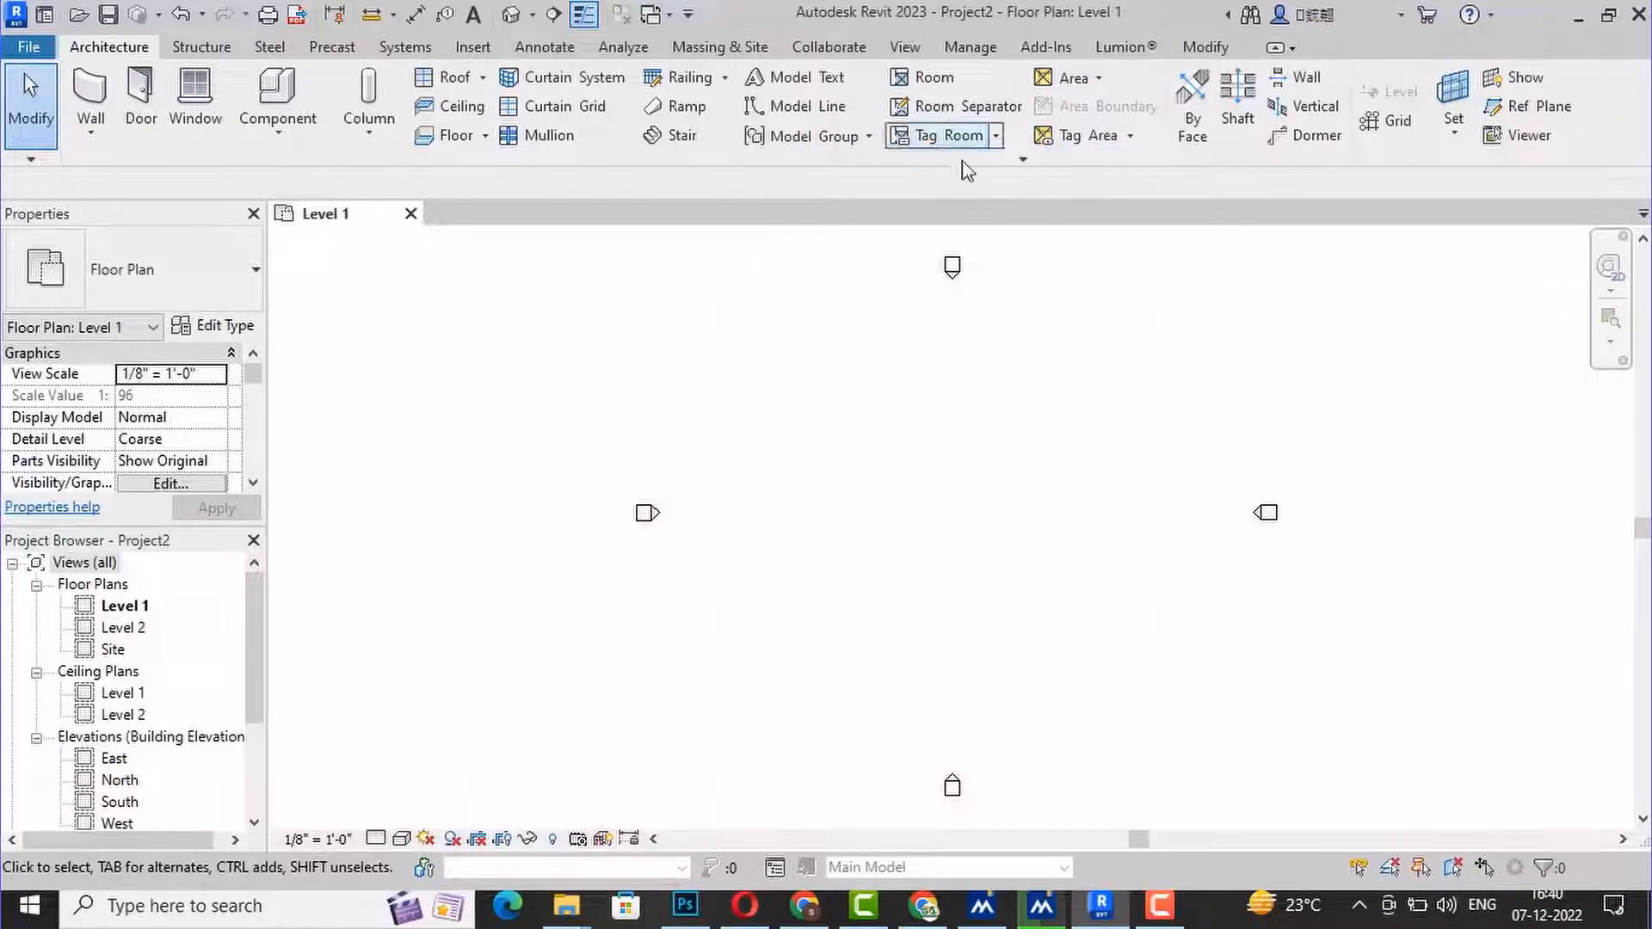
click(1024, 161)
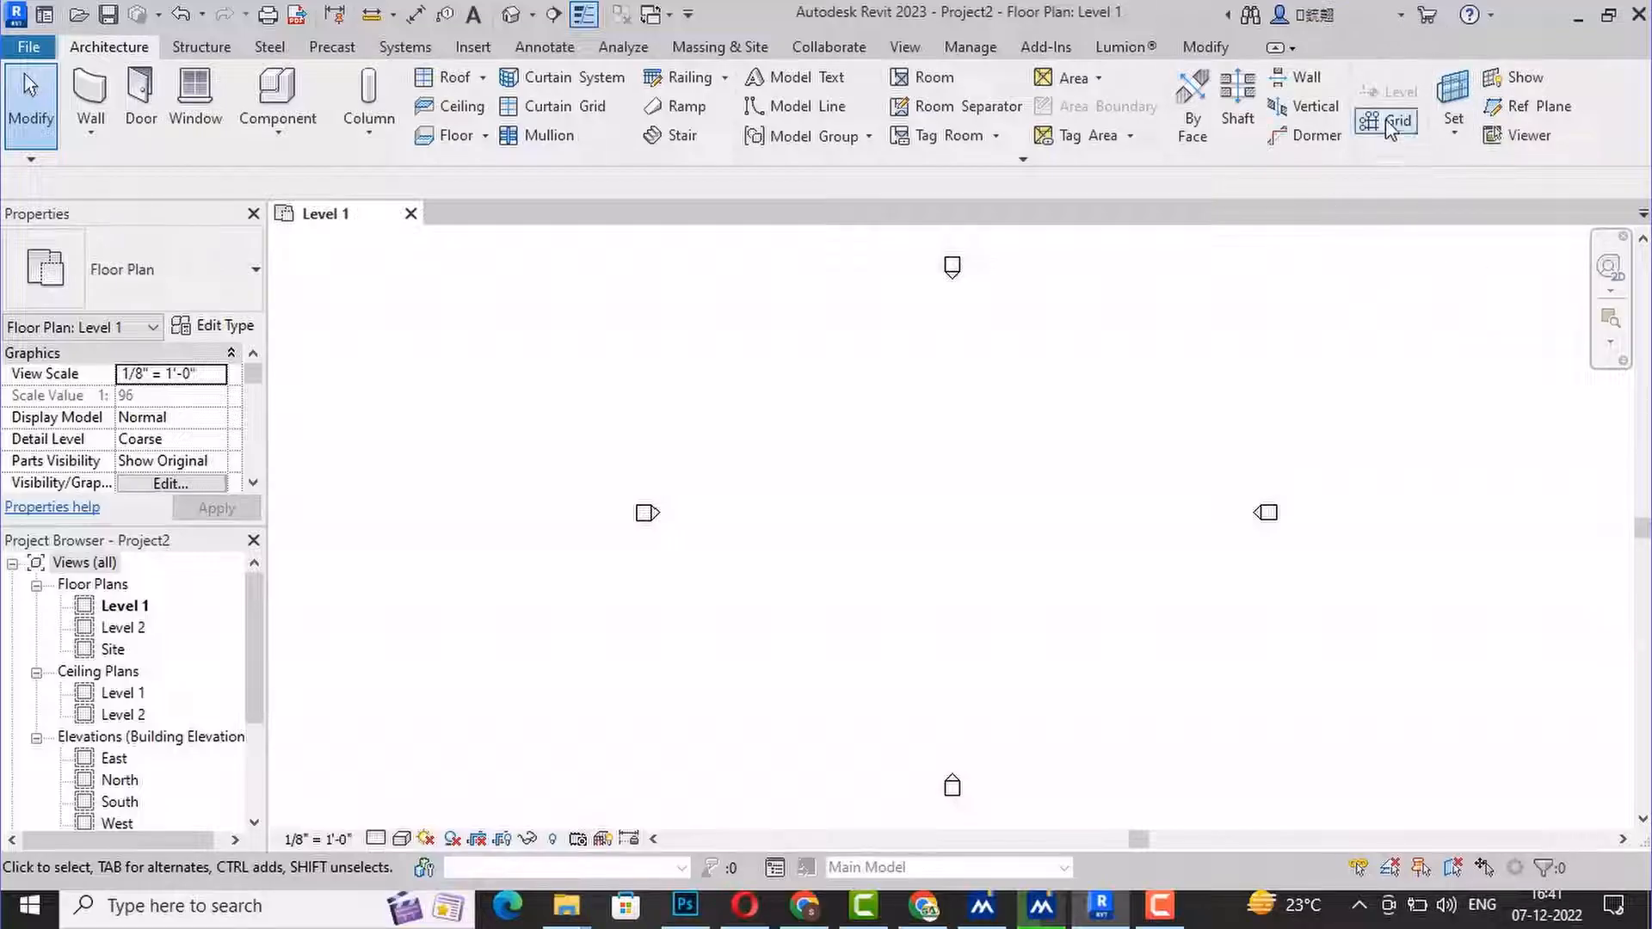
click(1456, 136)
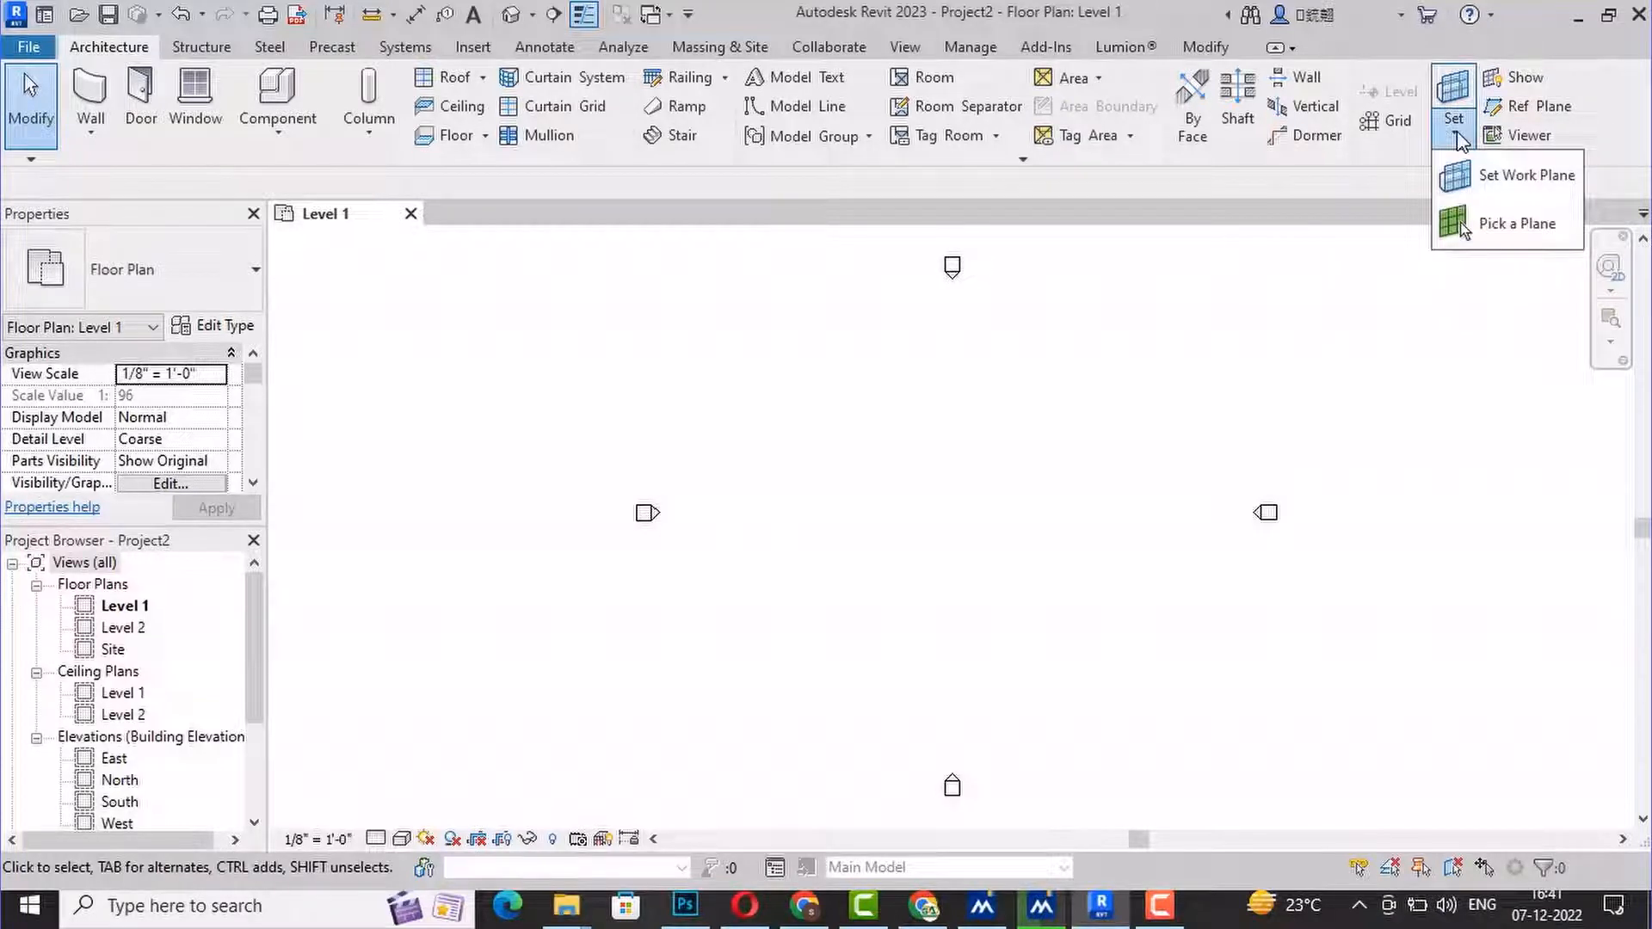
click(1491, 336)
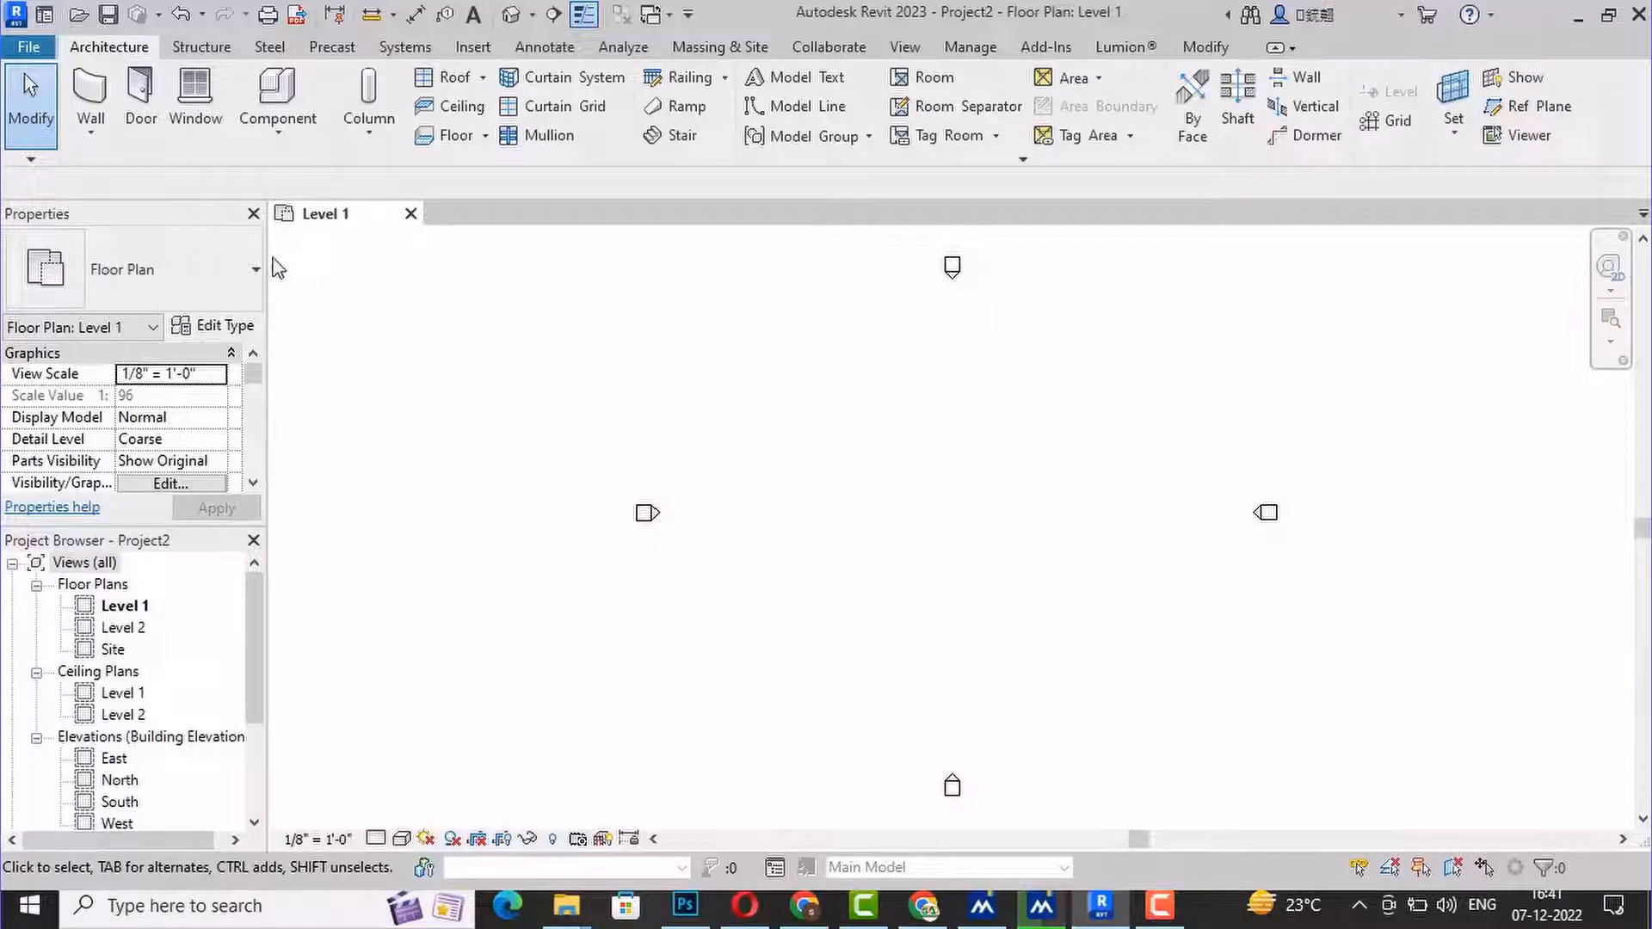
Draw a horizontal Generic - 8" basic wall about 64' long between the elevation markers on Level 1
click(91, 96)
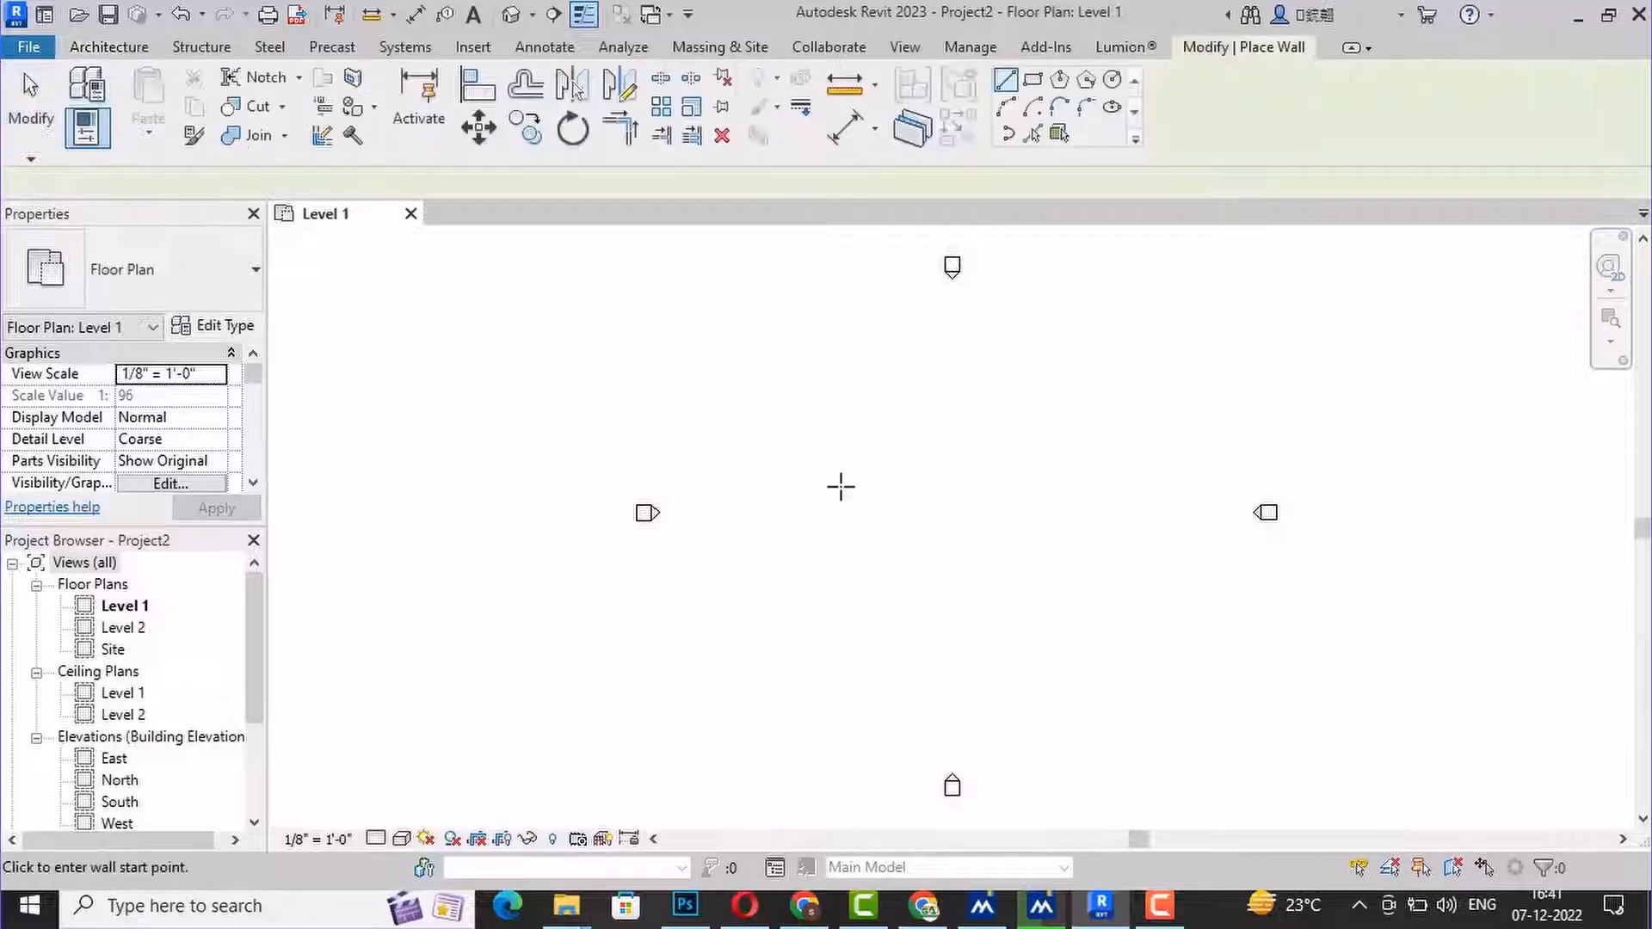
click(840, 487)
click(1080, 487)
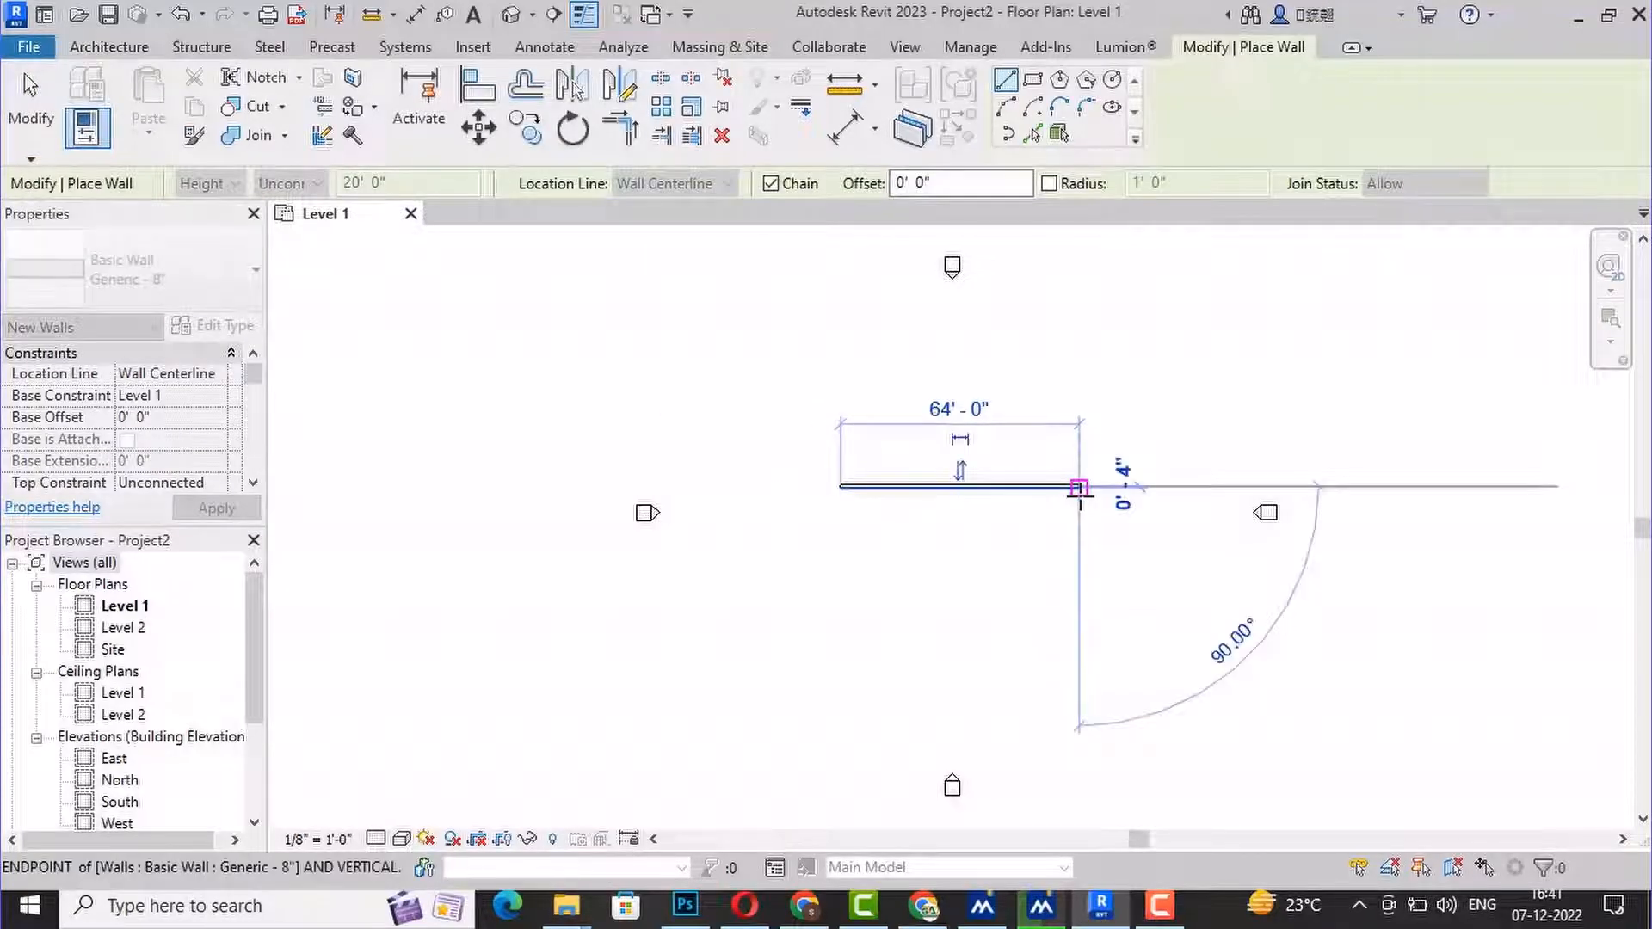
key(Escape)
key(Escape)
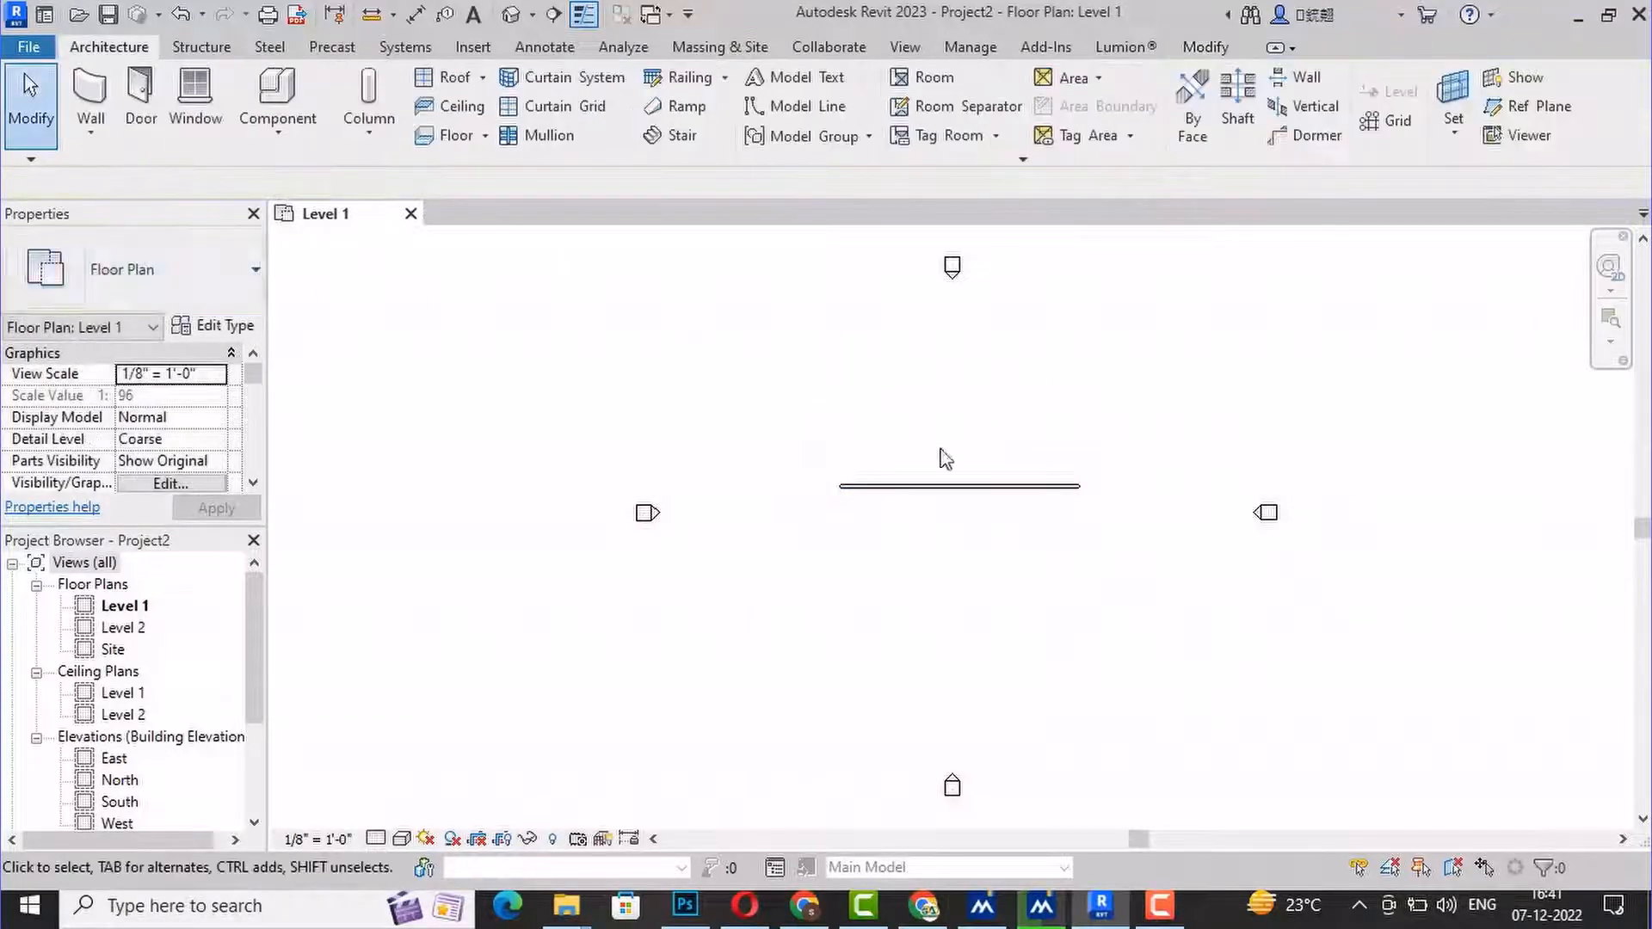
Inspect the type properties of the horizontal wall, close them without changes, and deselect the wall
click(960, 486)
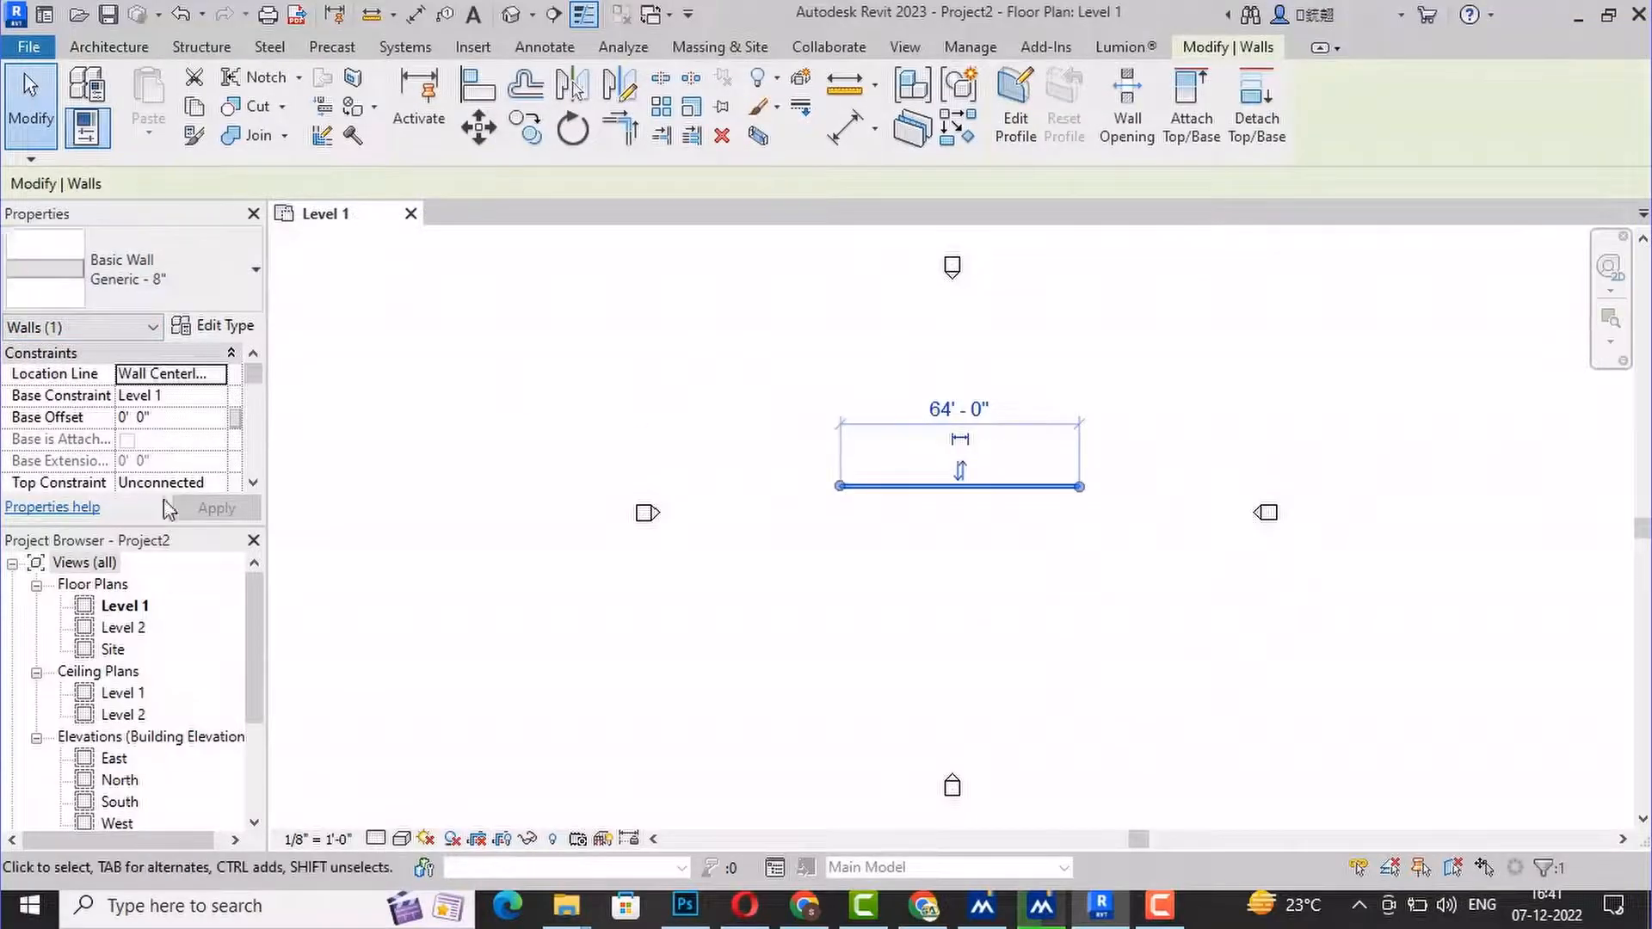
click(224, 328)
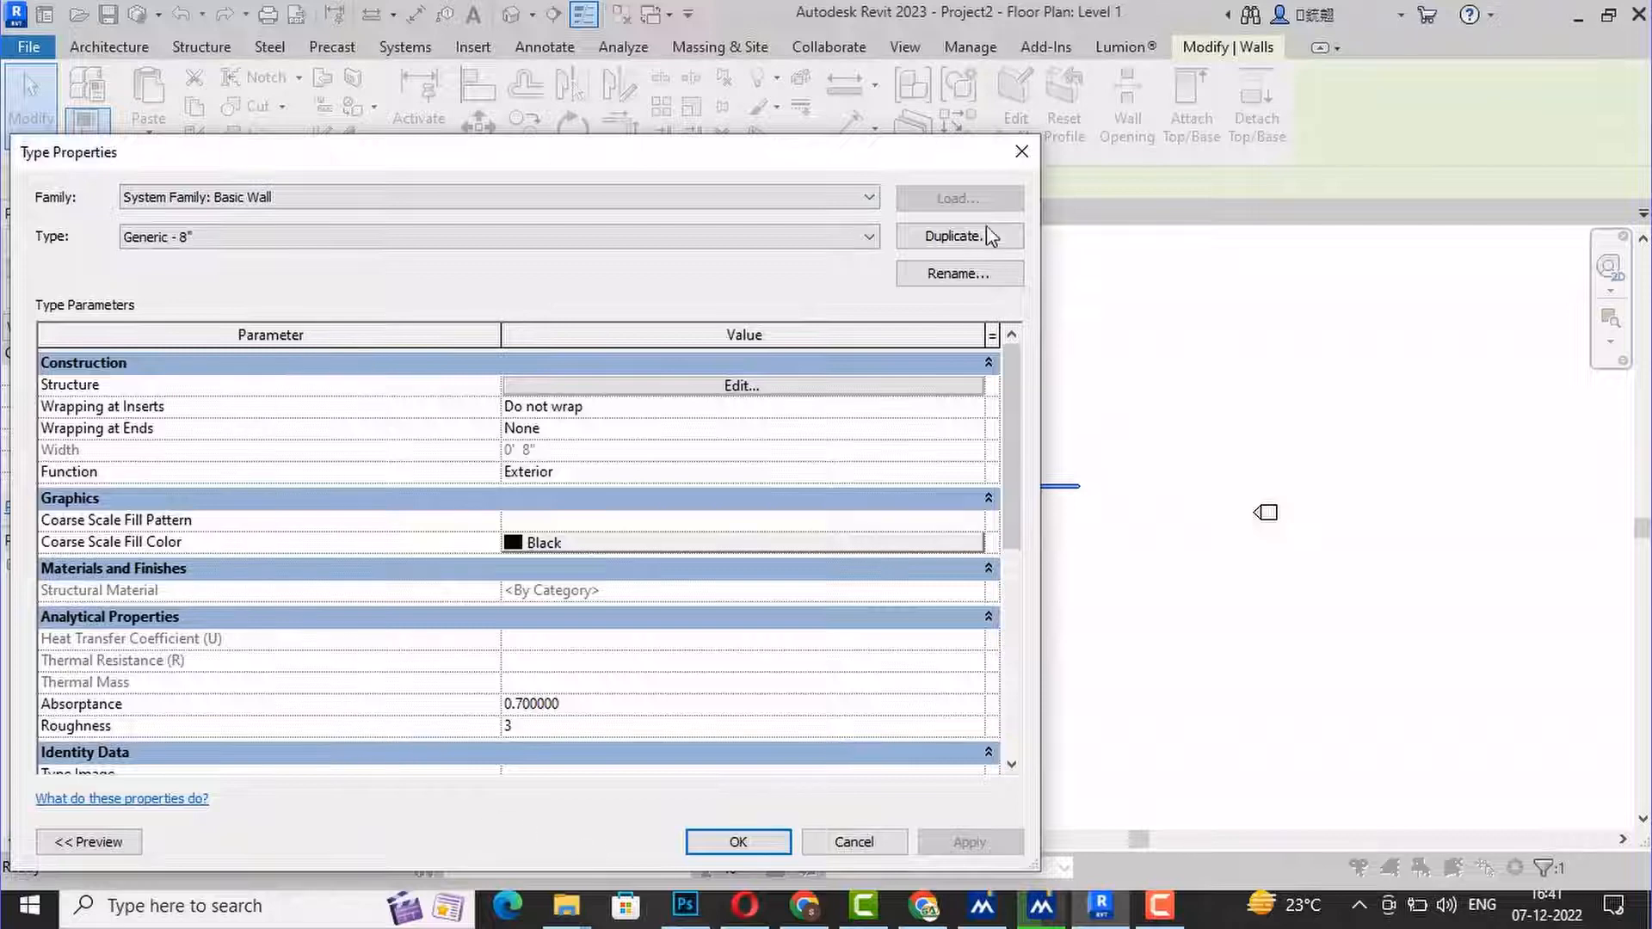
click(1022, 151)
click(1036, 558)
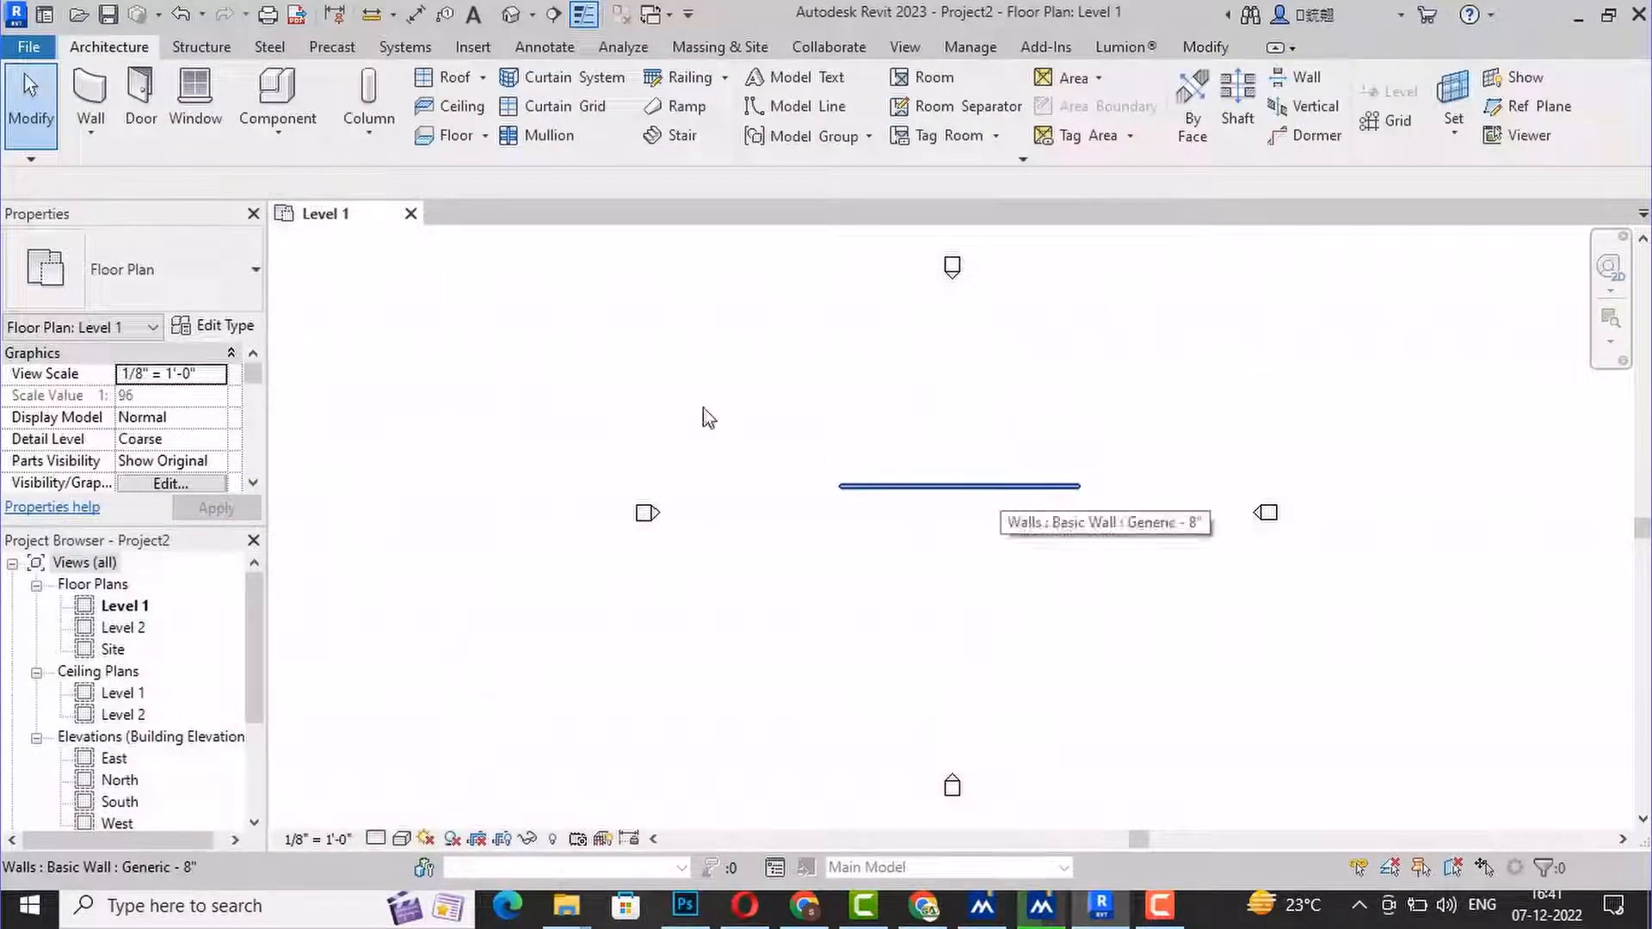
With the wall selected, look through the project's views, elevations, schedules, sheets and families in the Project Browser, and clear the selection
click(953, 484)
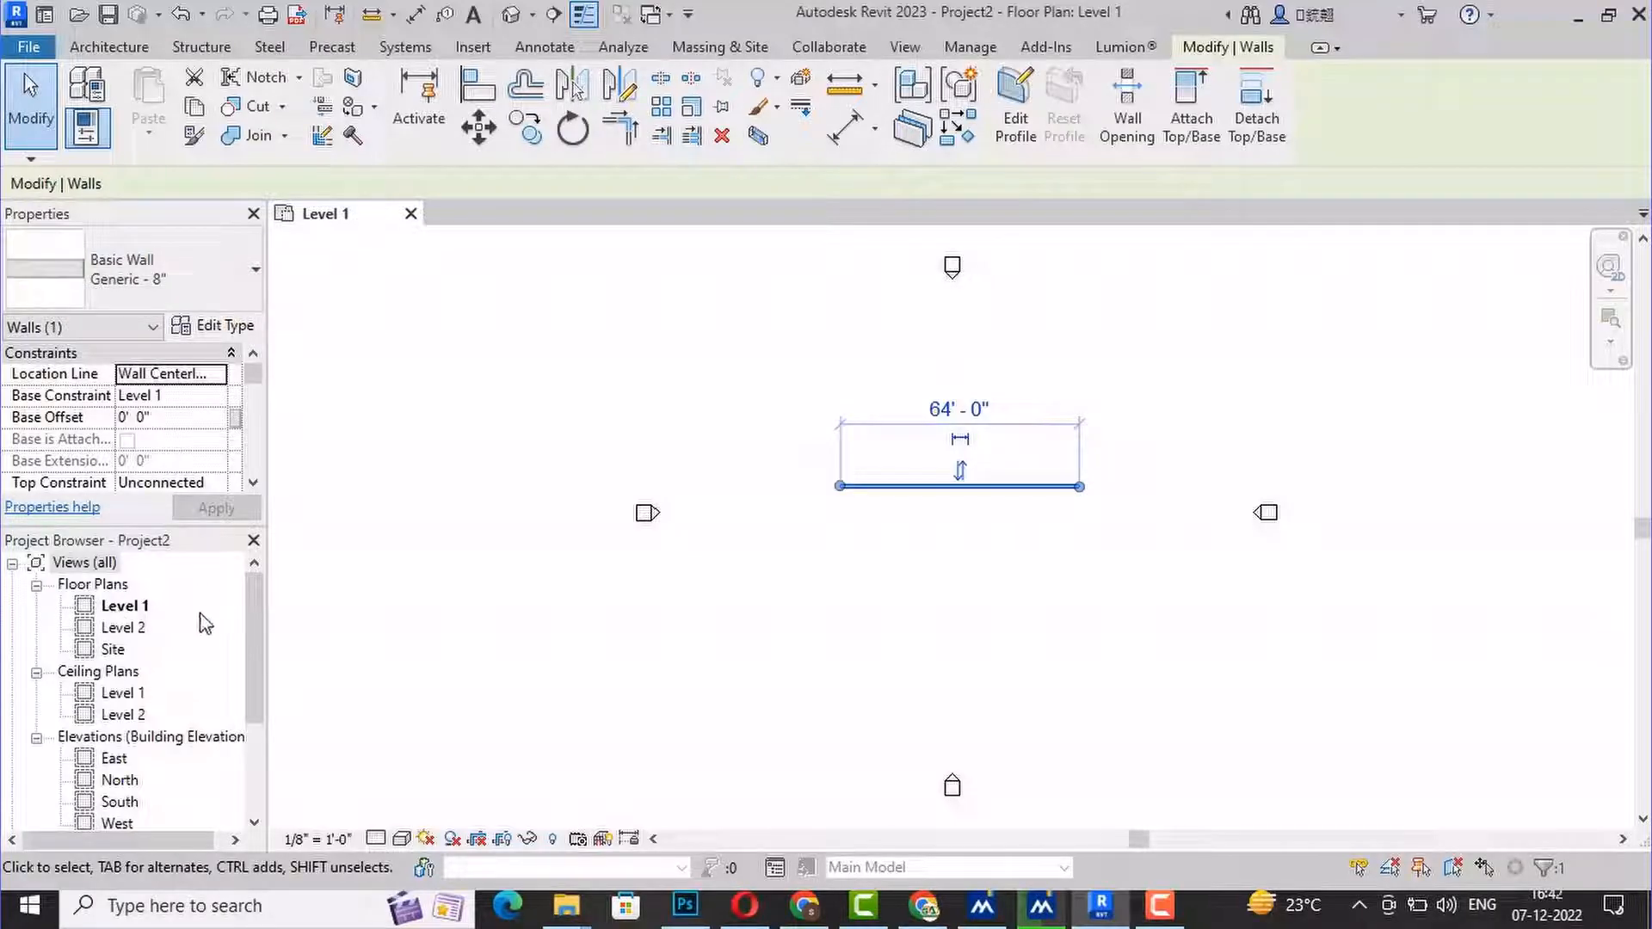
scroll(198, 637, down, 1)
scroll(109, 669, up, 1)
scroll(187, 714, down, 1)
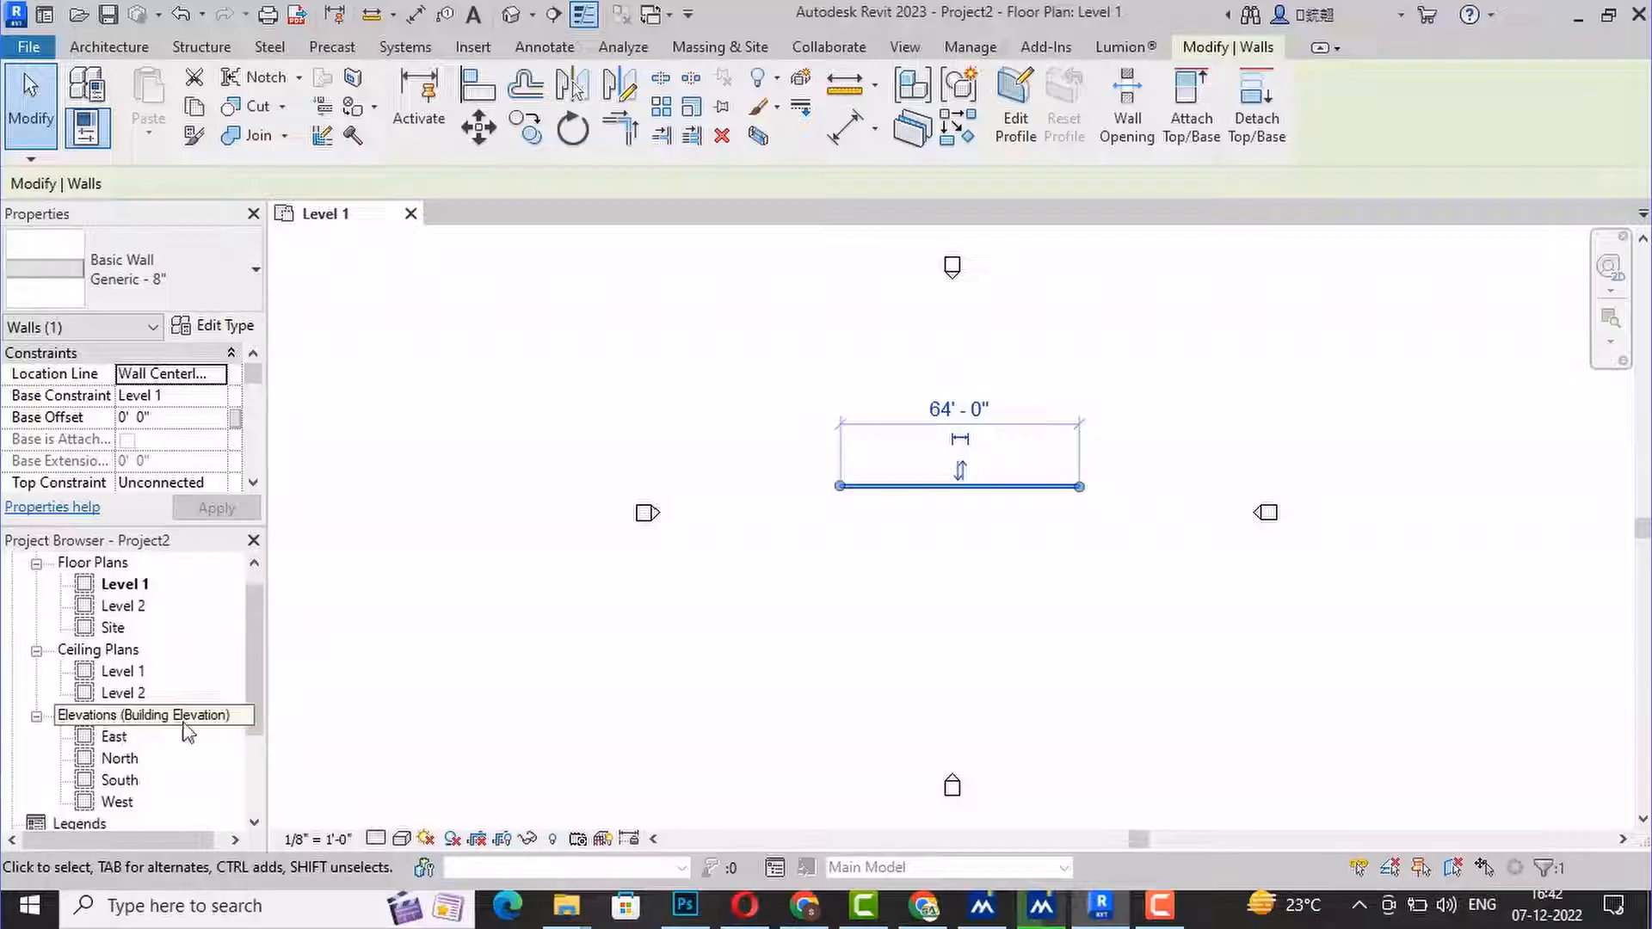
scroll(187, 740, down, 5)
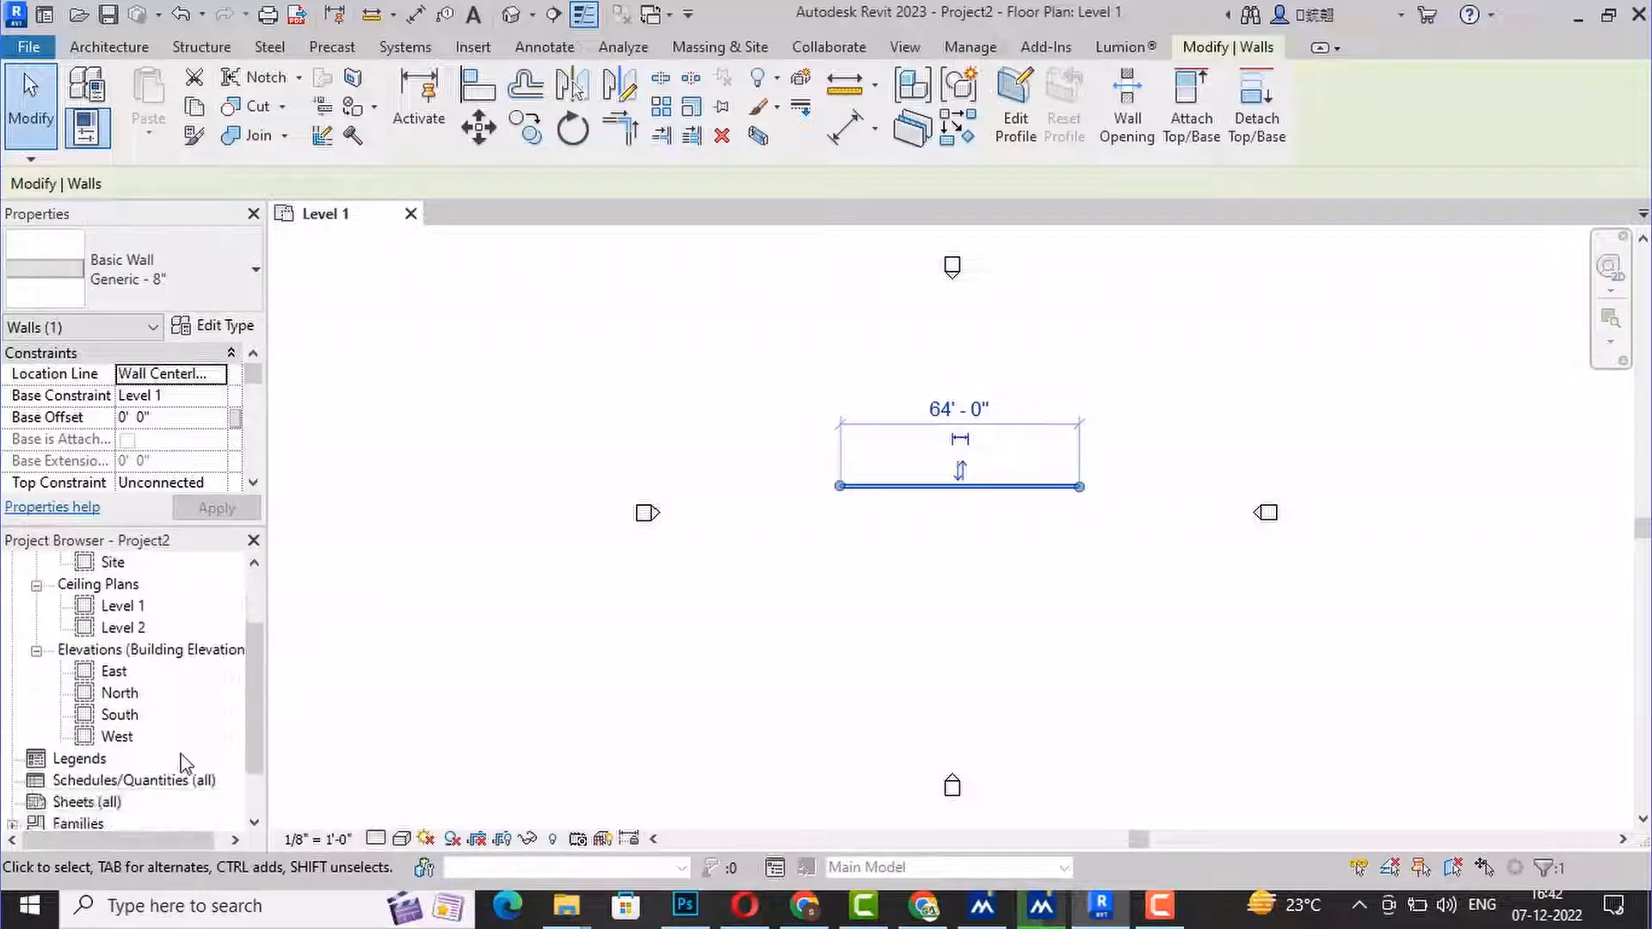
scroll(187, 763, down, 1)
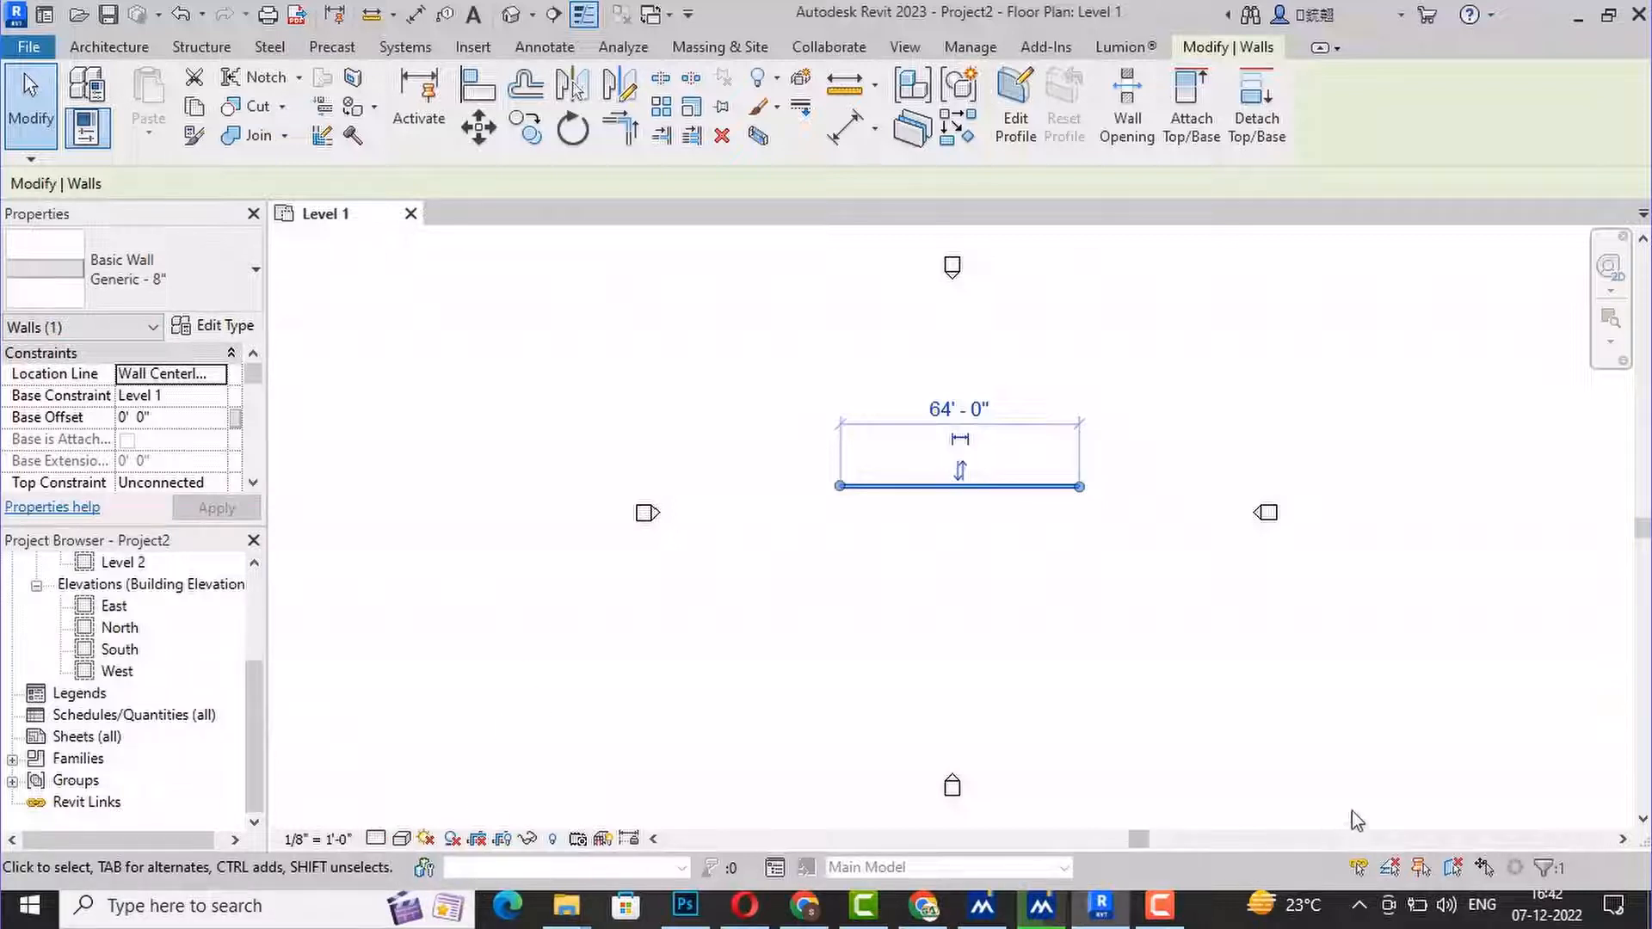
click(1264, 354)
click(1033, 487)
click(1362, 342)
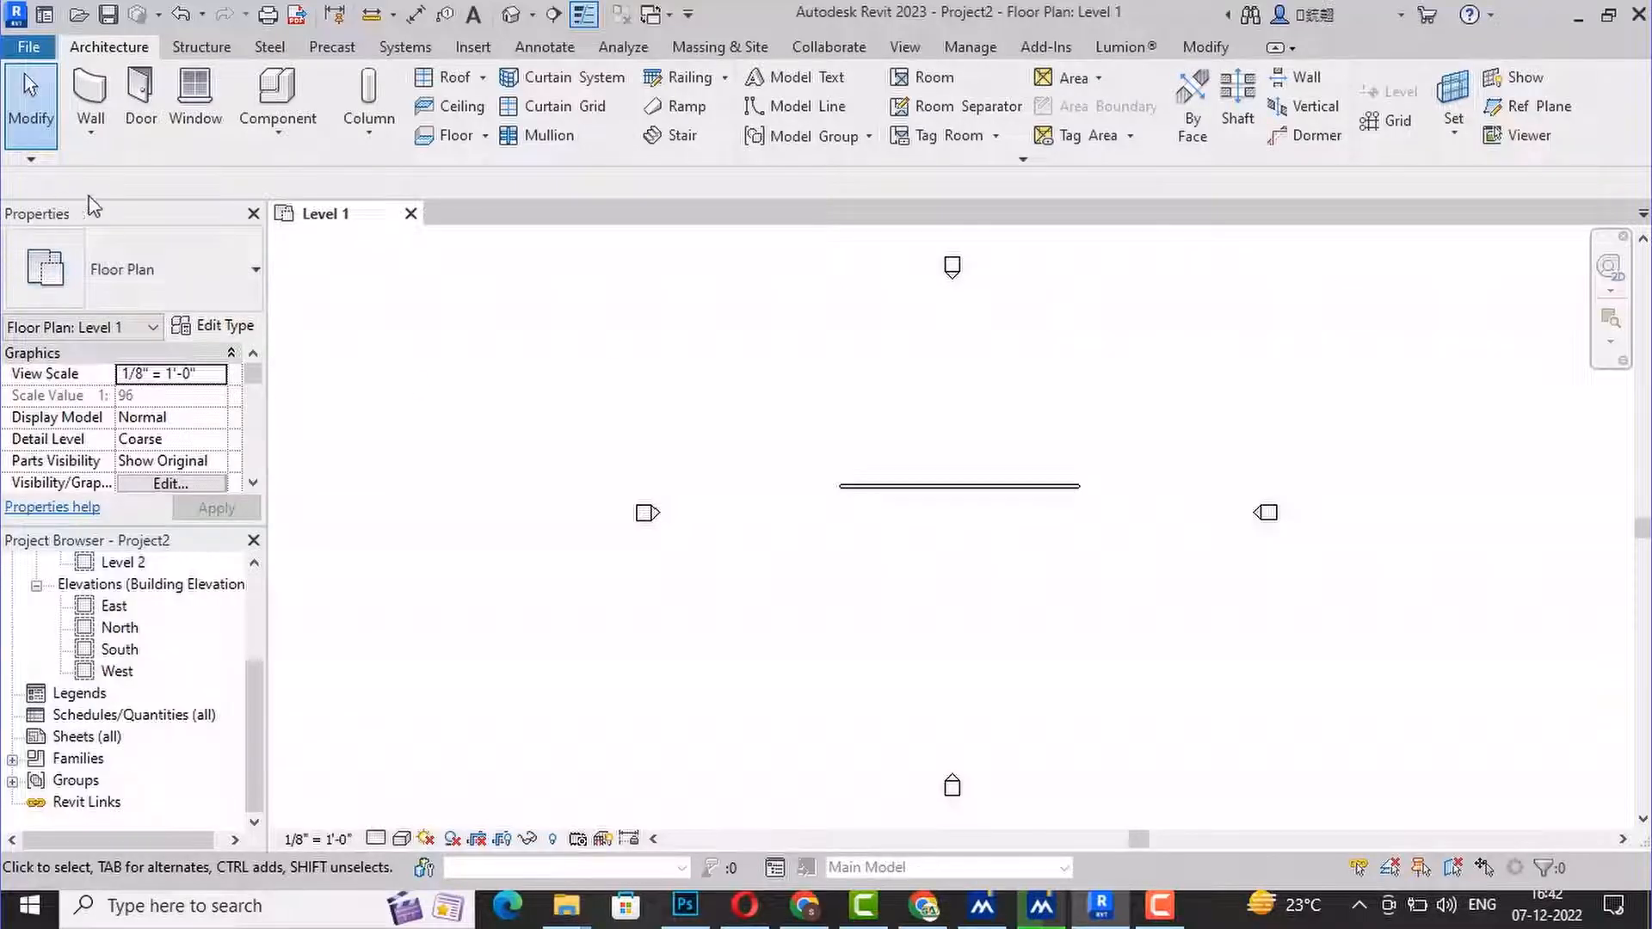
Hide the Properties palette and restore it through the user interface visibility options
click(253, 213)
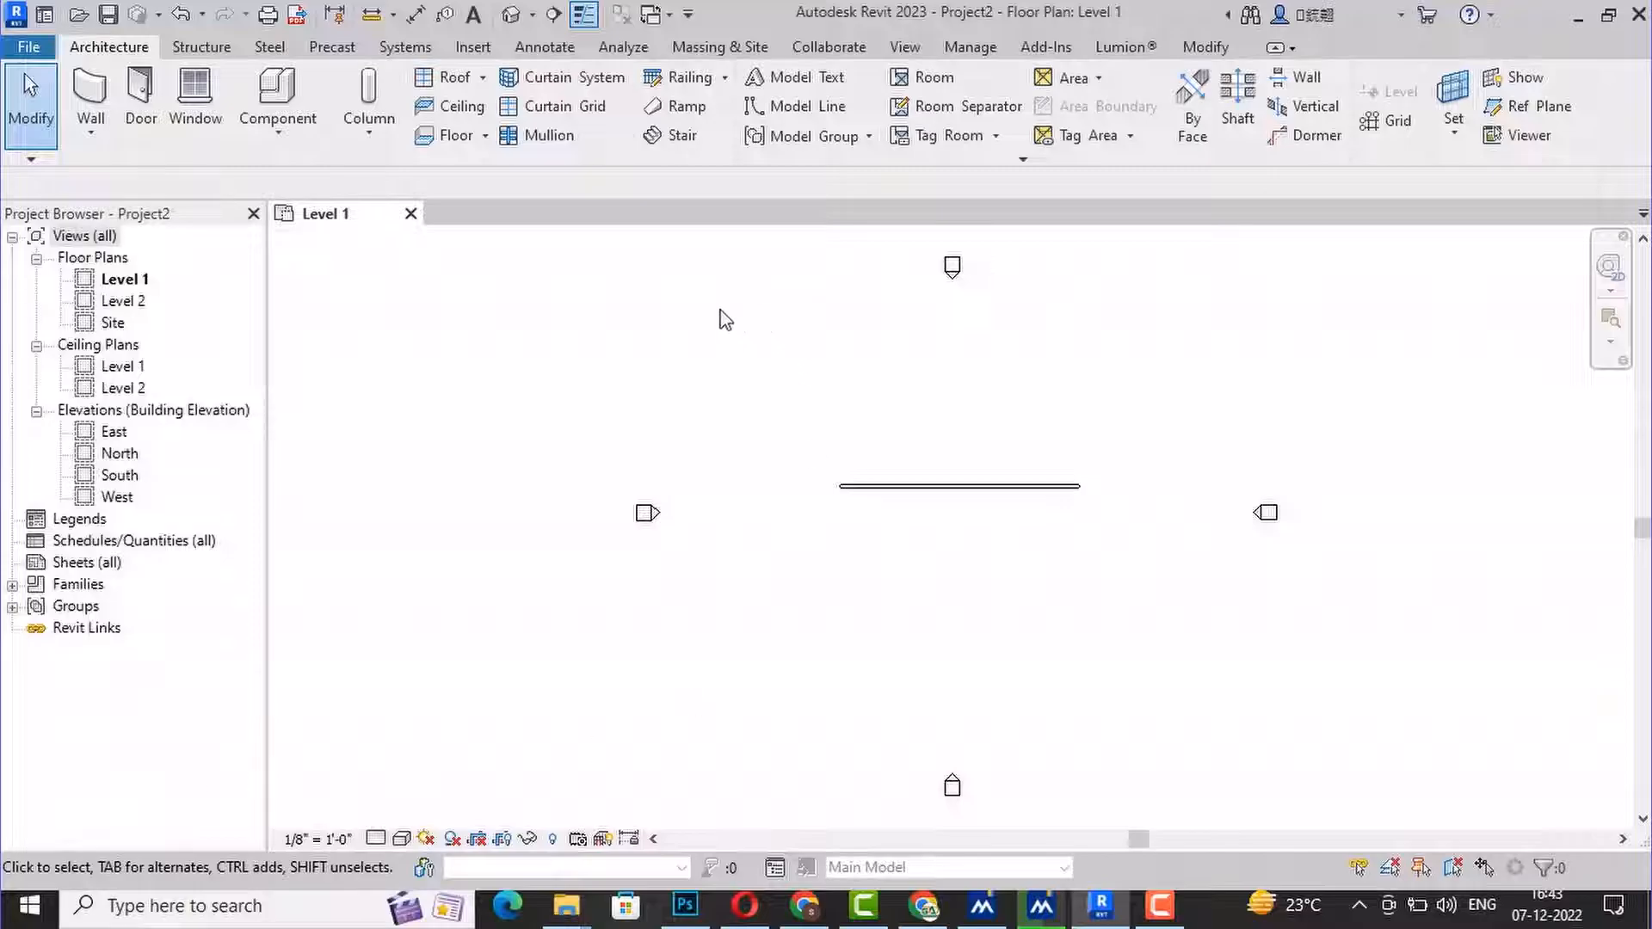
click(905, 47)
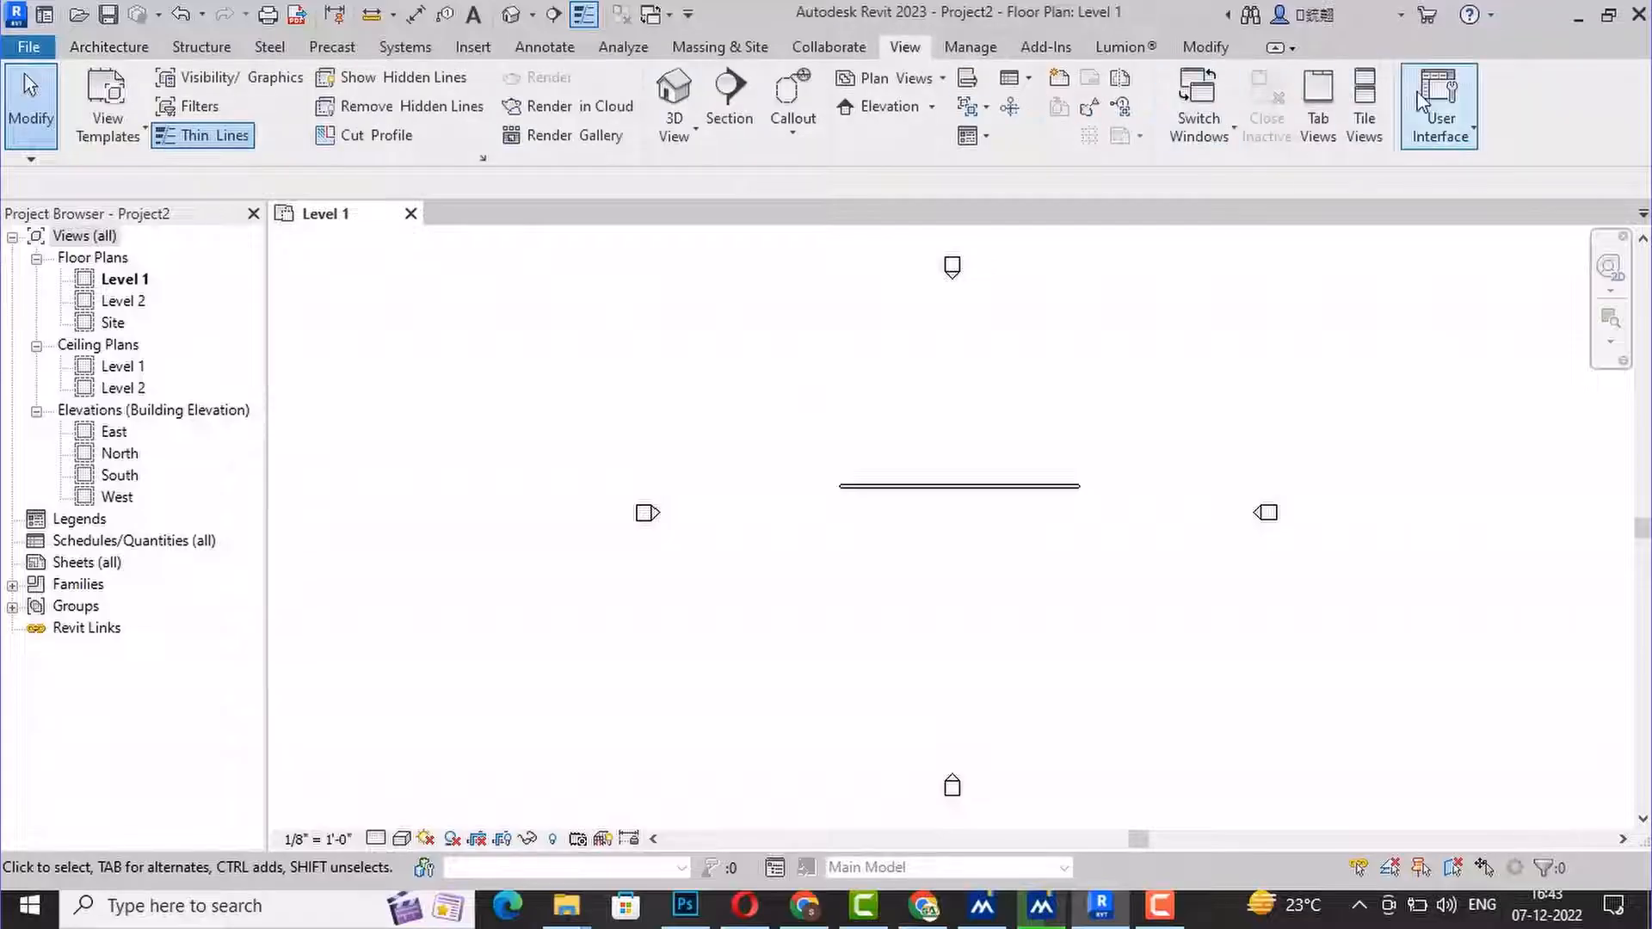
click(1473, 131)
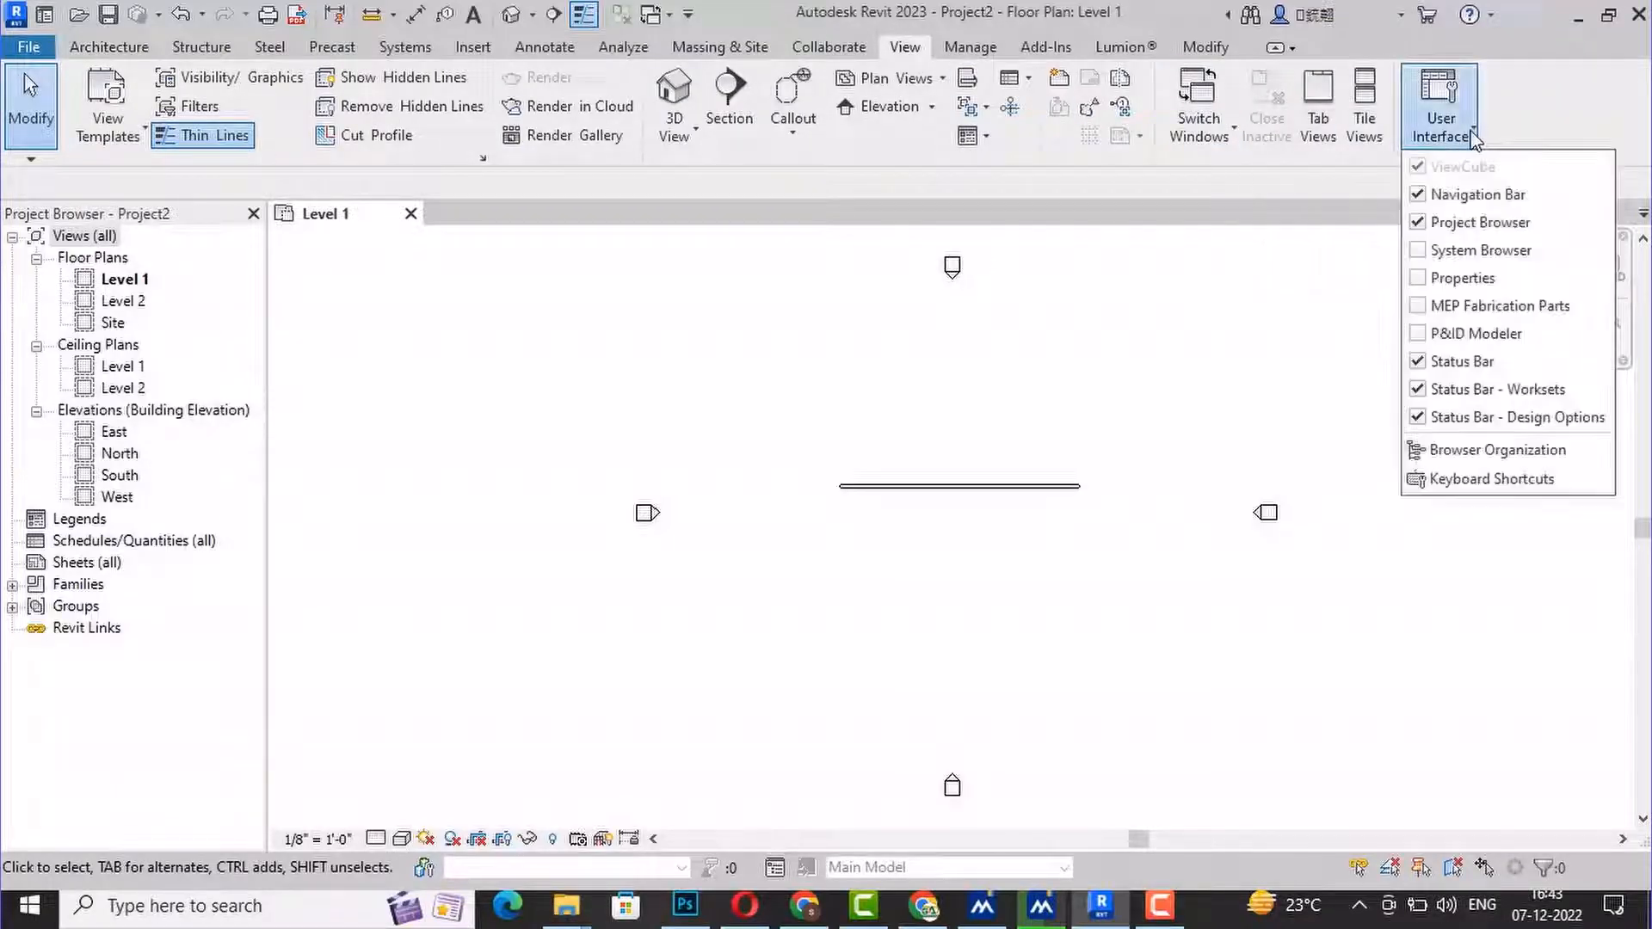
click(1419, 284)
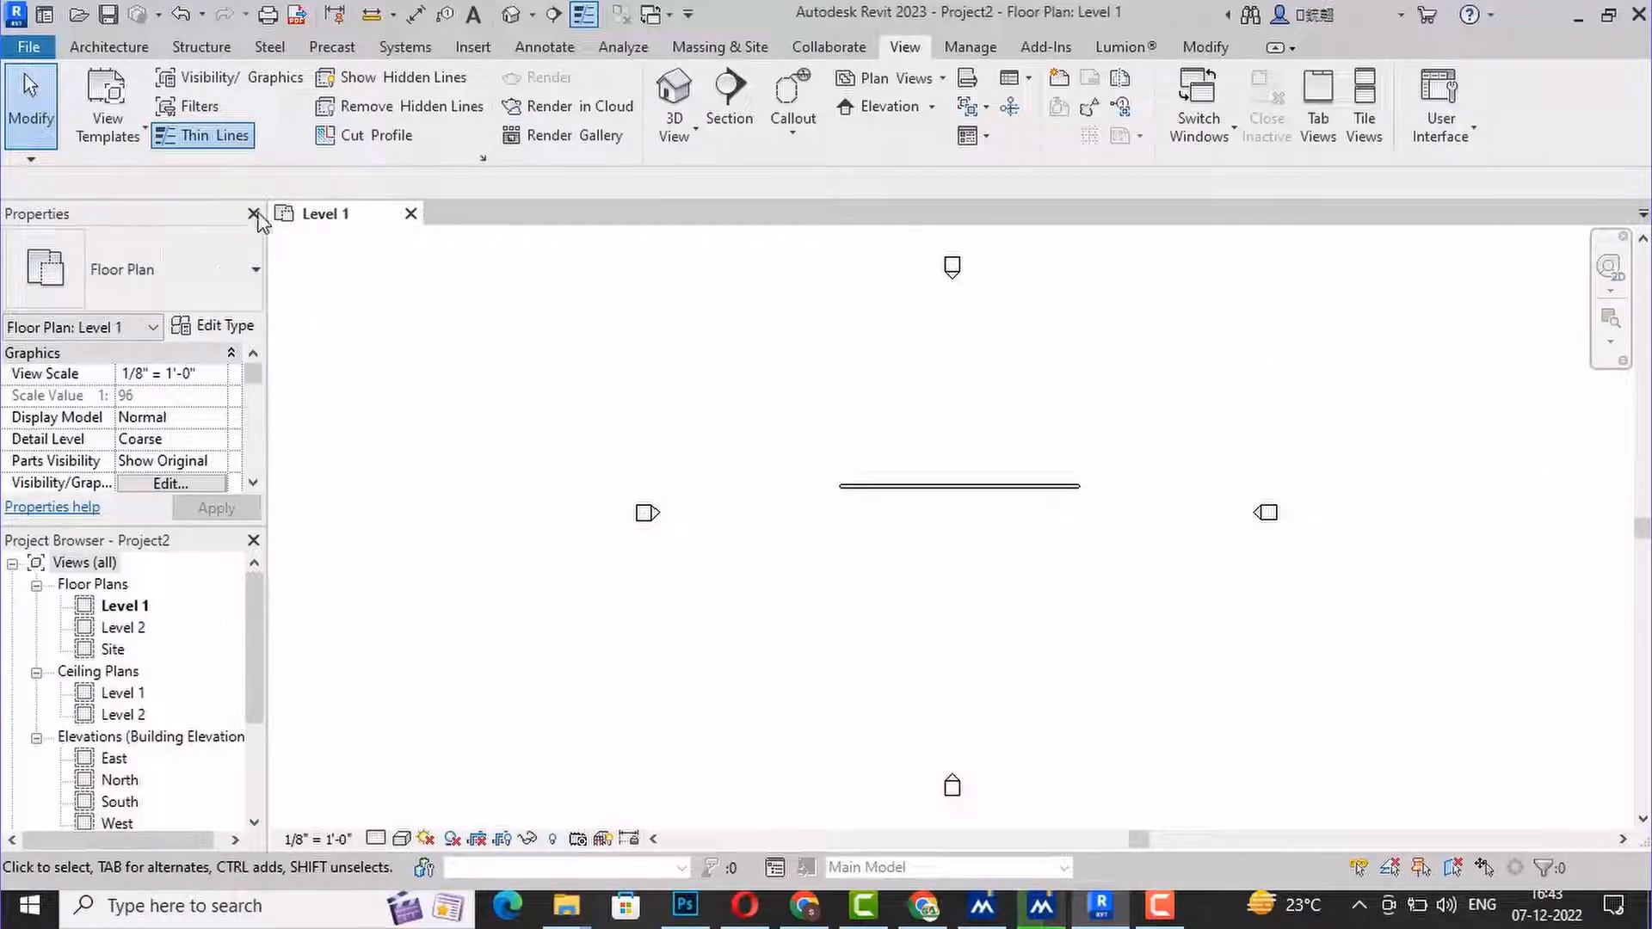
Hide both the Properties palette and the Project Browser, and restore both through the user interface visibility options
click(252, 214)
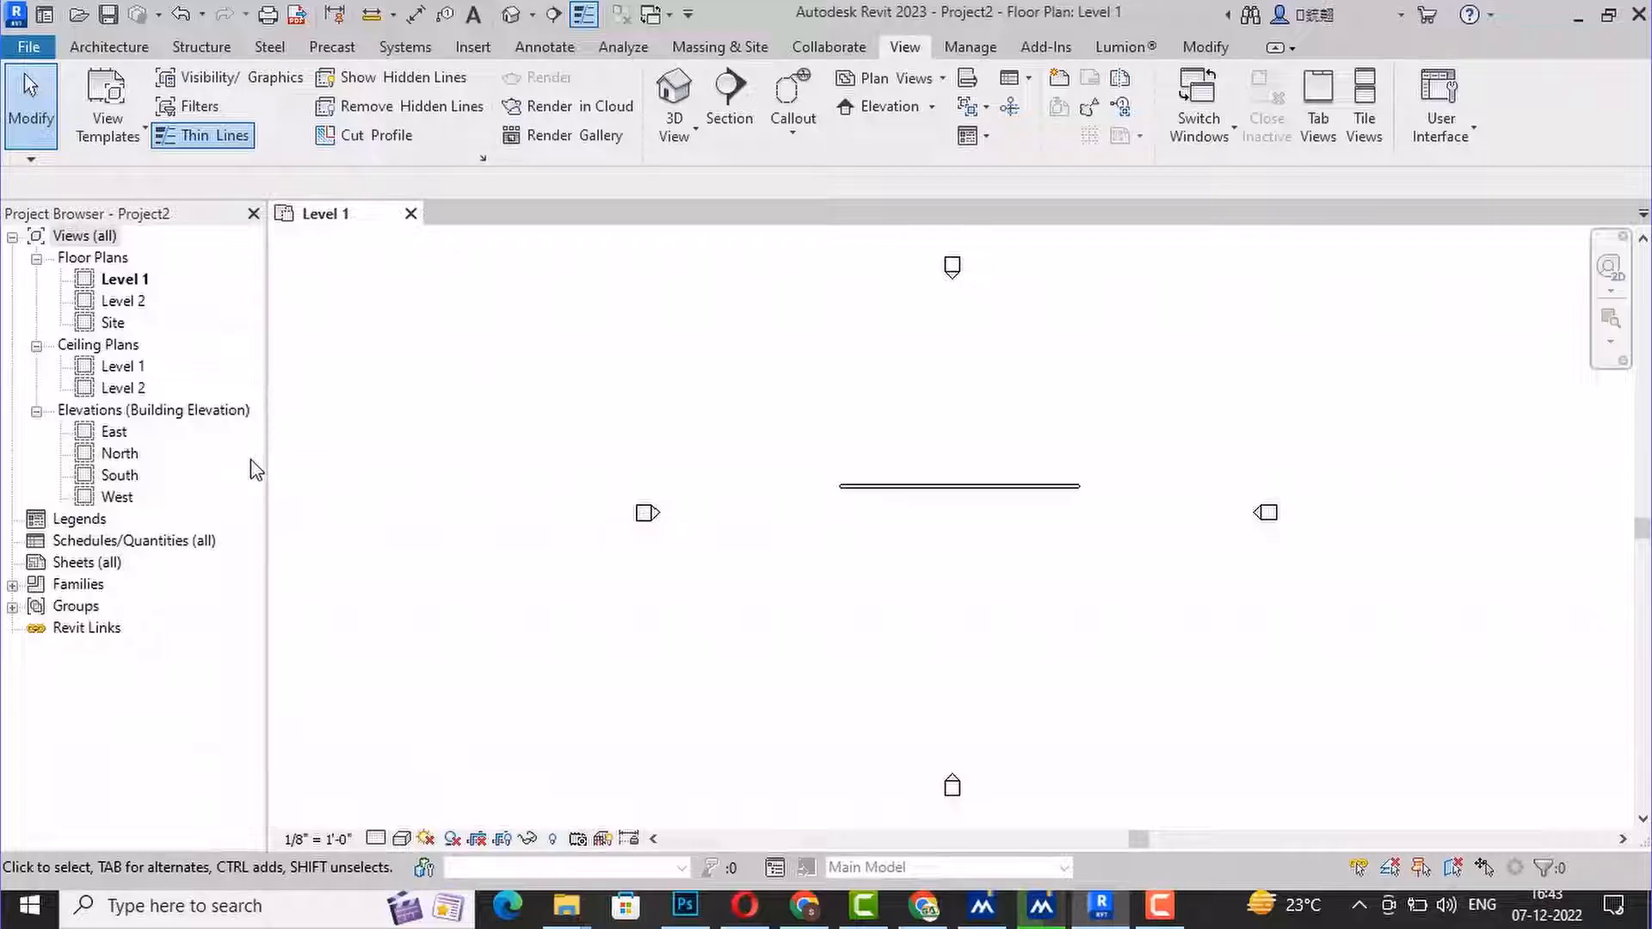
click(253, 214)
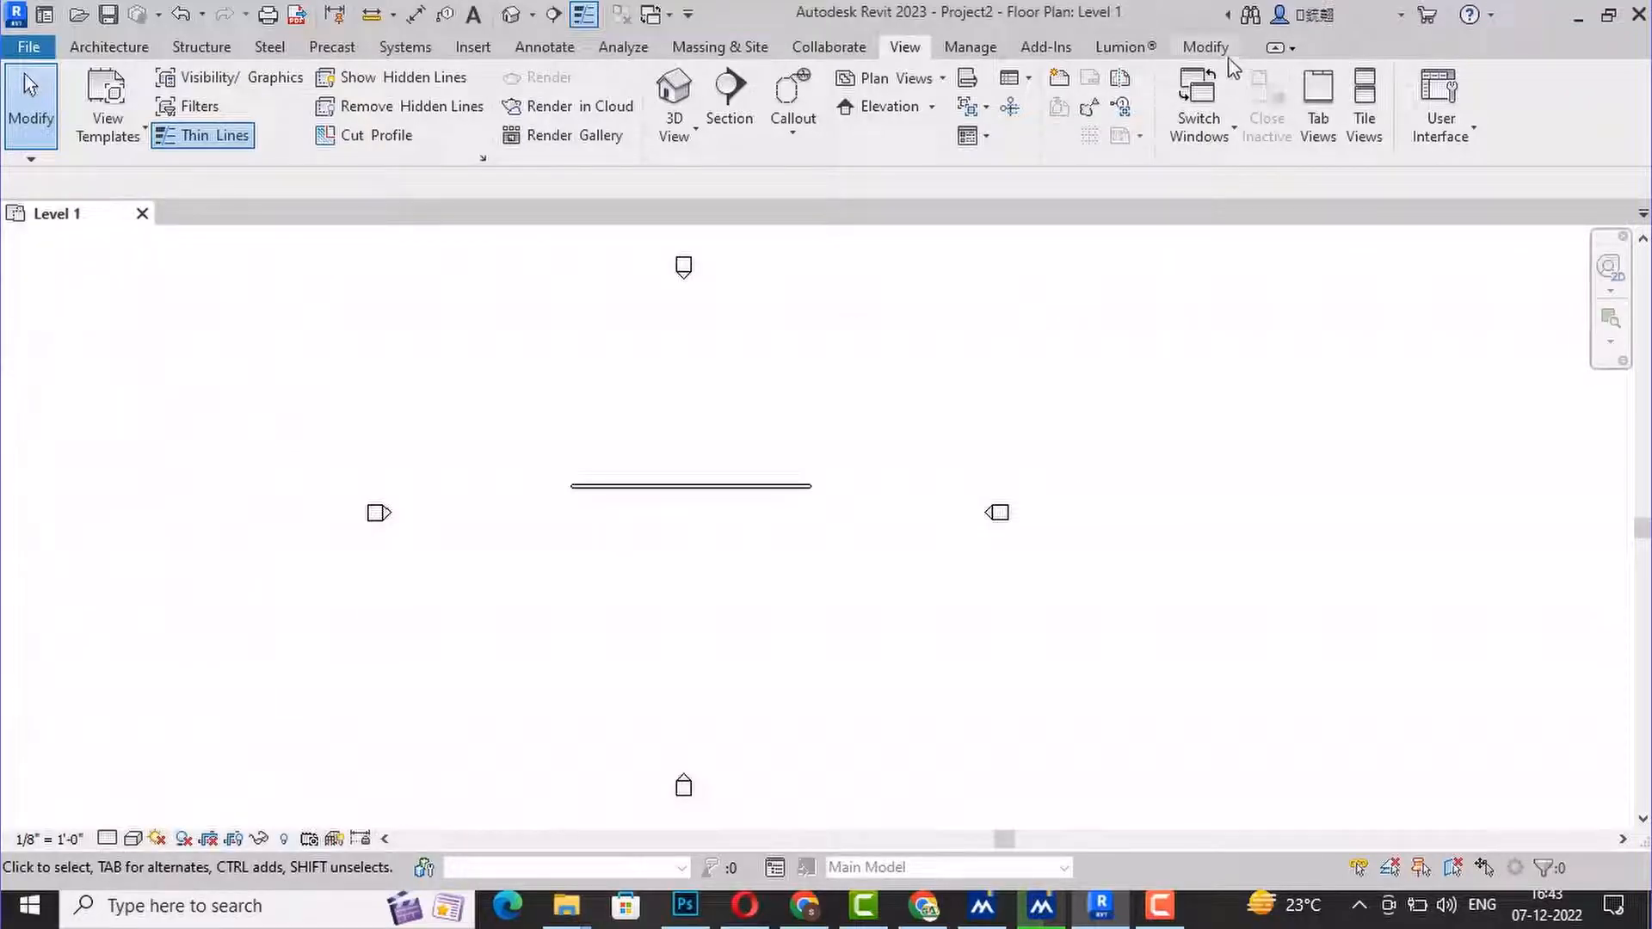
click(1476, 131)
click(1463, 278)
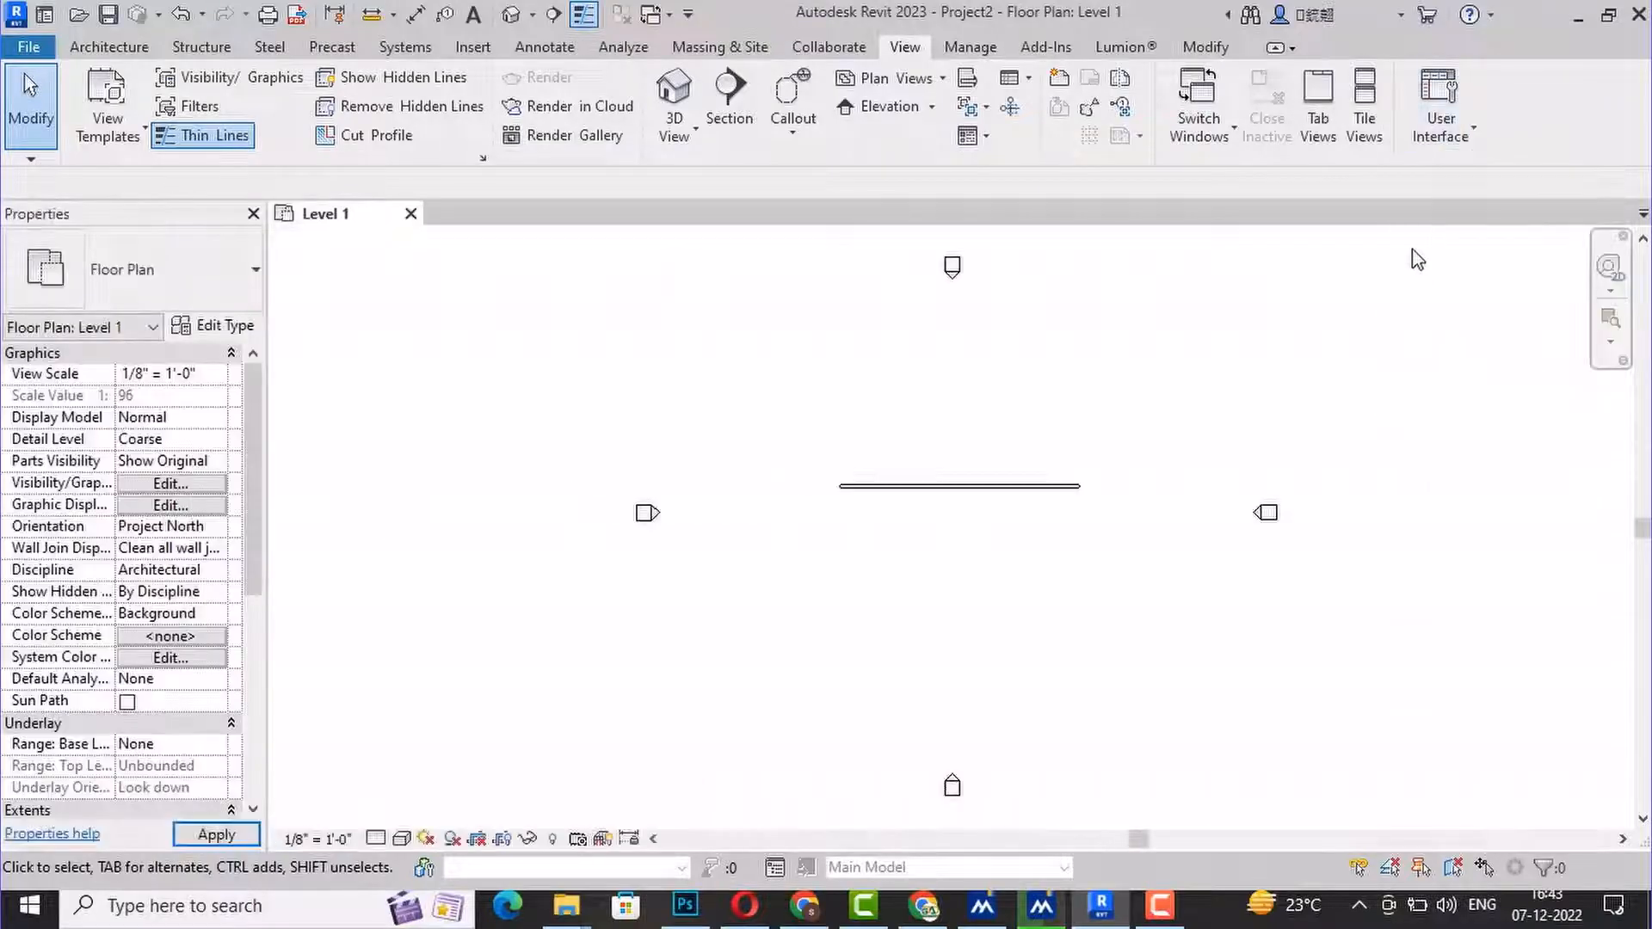
click(1438, 129)
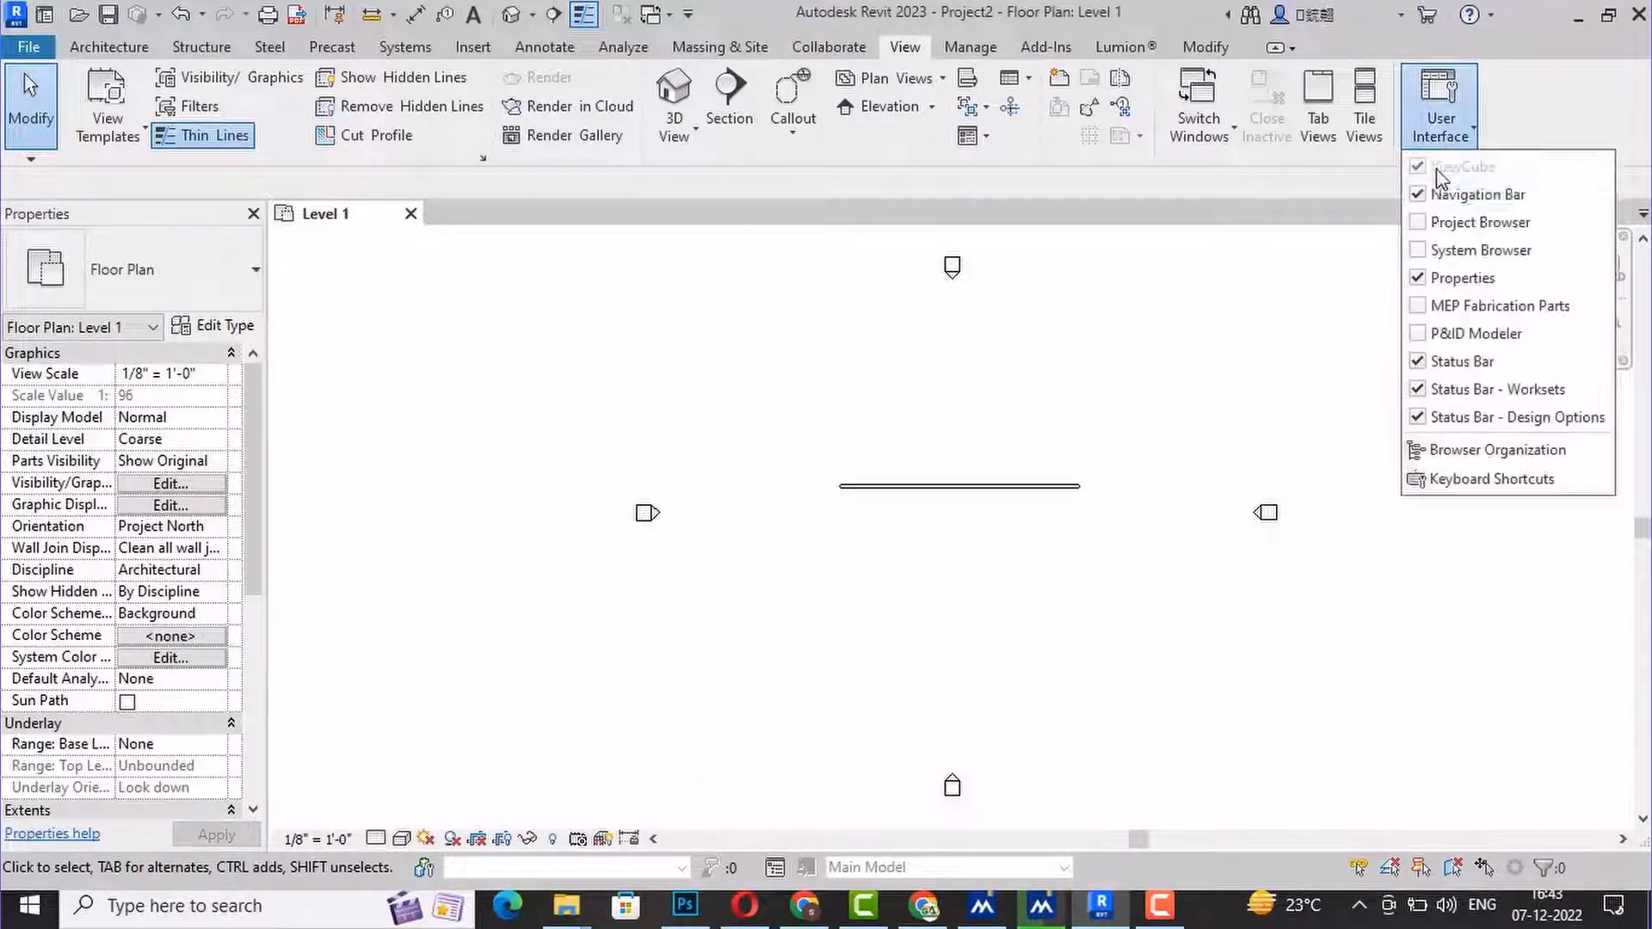
click(1421, 225)
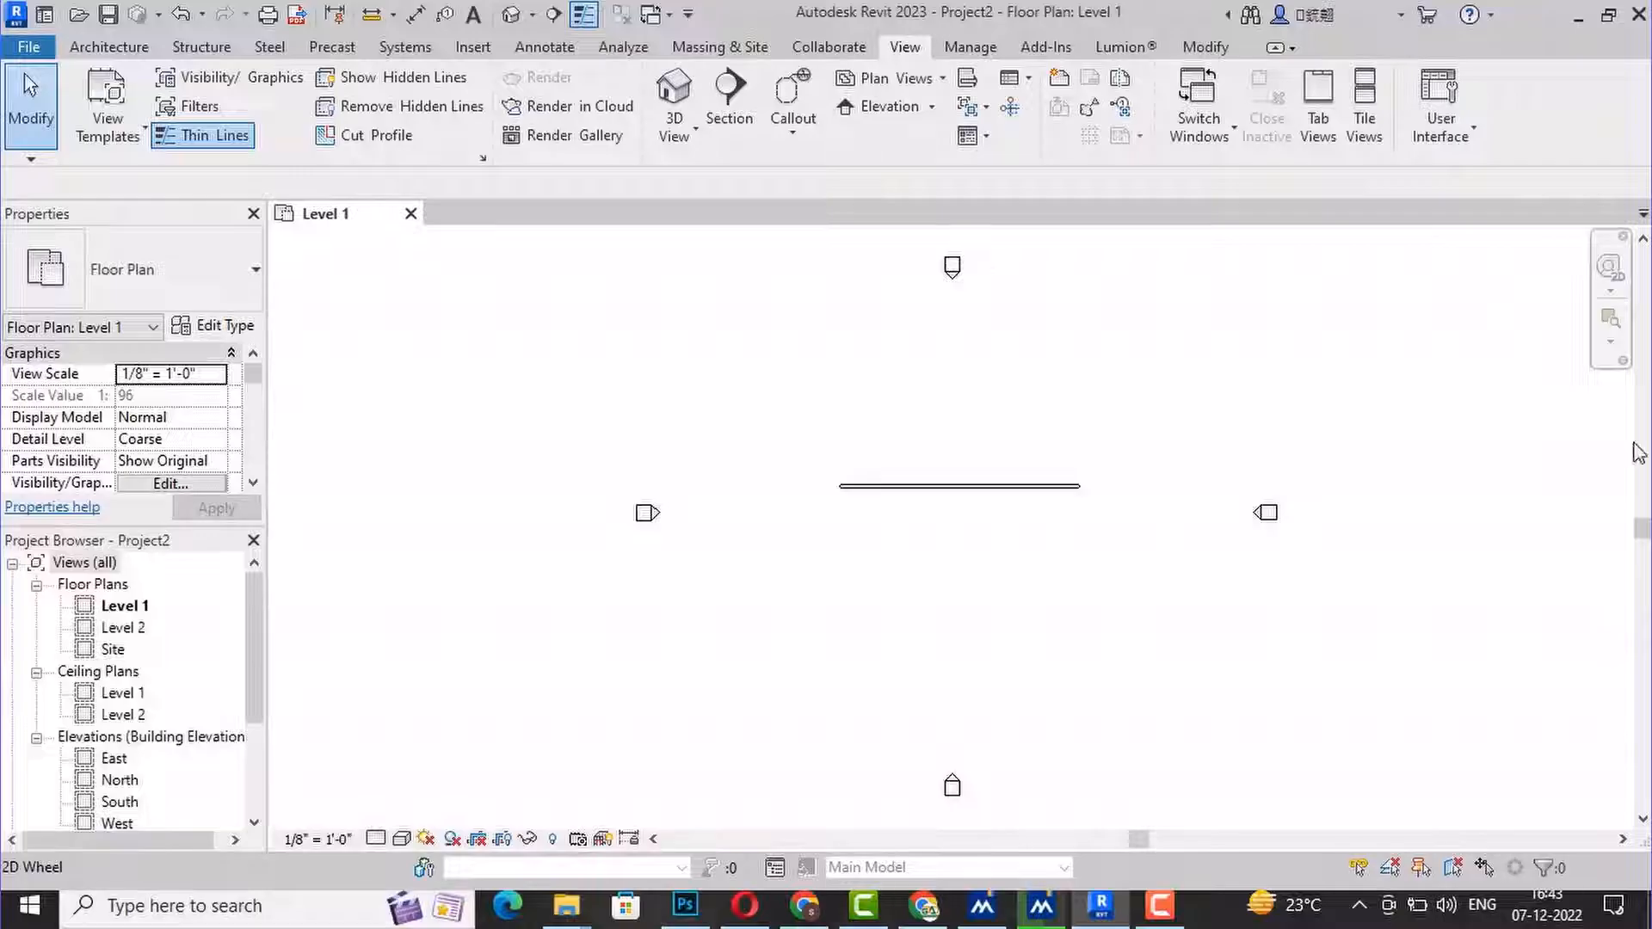